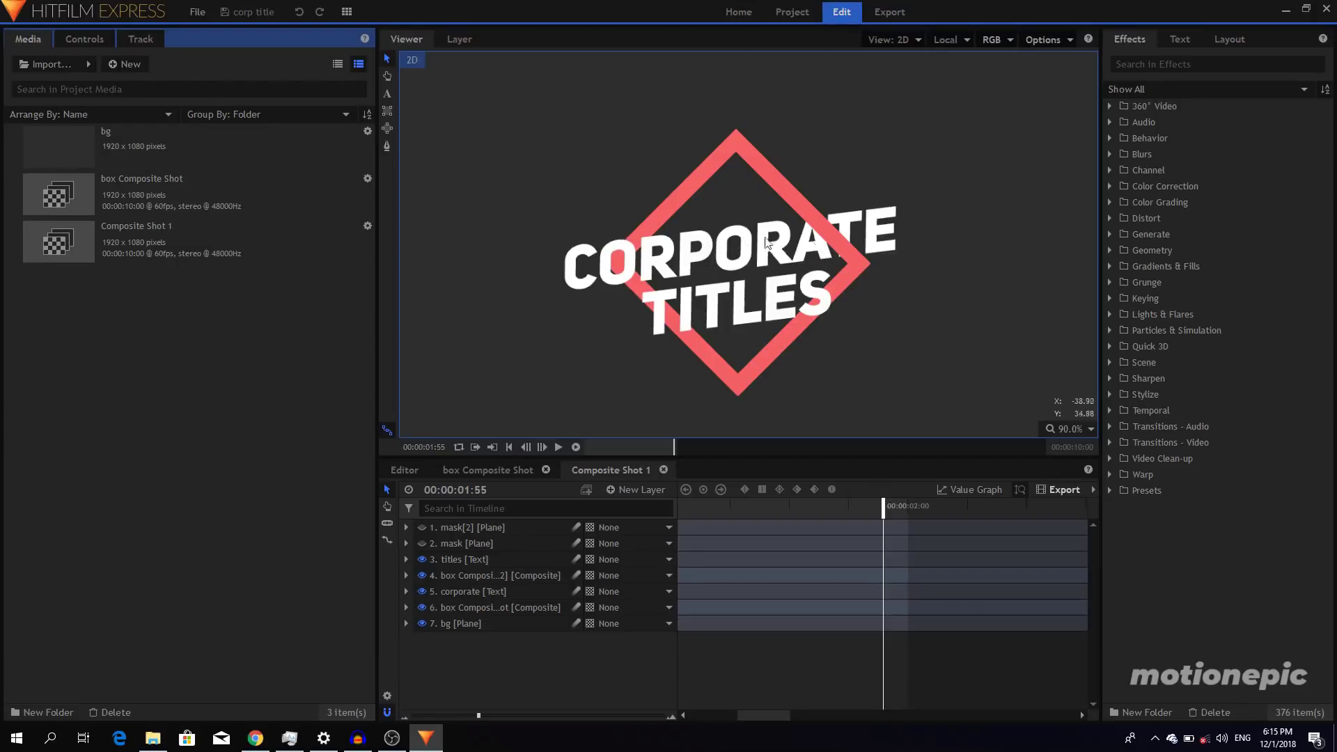
Zoom and pan the Viewer over the finished diamond title, then scrub back through the animation
{"action": "scroll", "coordinate": [760, 258], "scroll_direction": "up", "scroll_amount": 1}
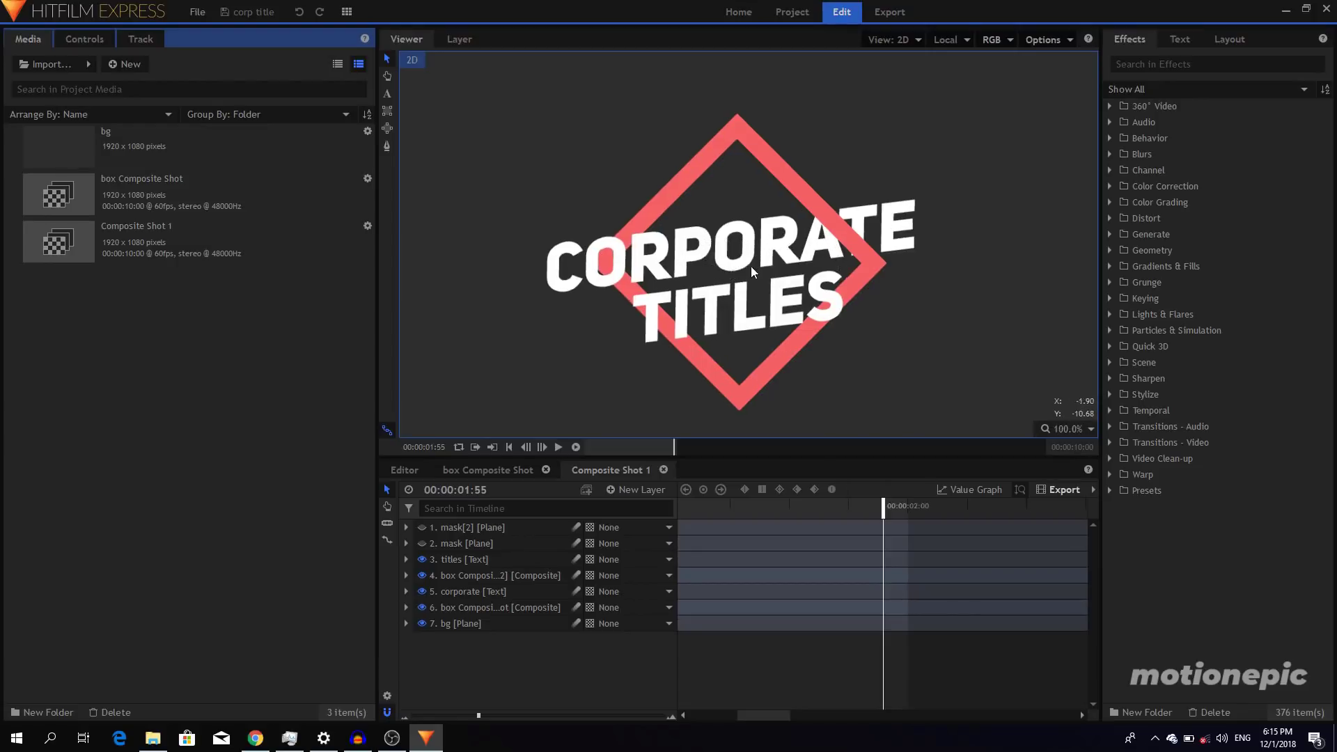
{"action": "scroll", "coordinate": [758, 266], "scroll_direction": "up", "scroll_amount": 4}
{"action": "left_click_drag", "start_coordinate": [679, 234], "coordinate": [694, 259]}
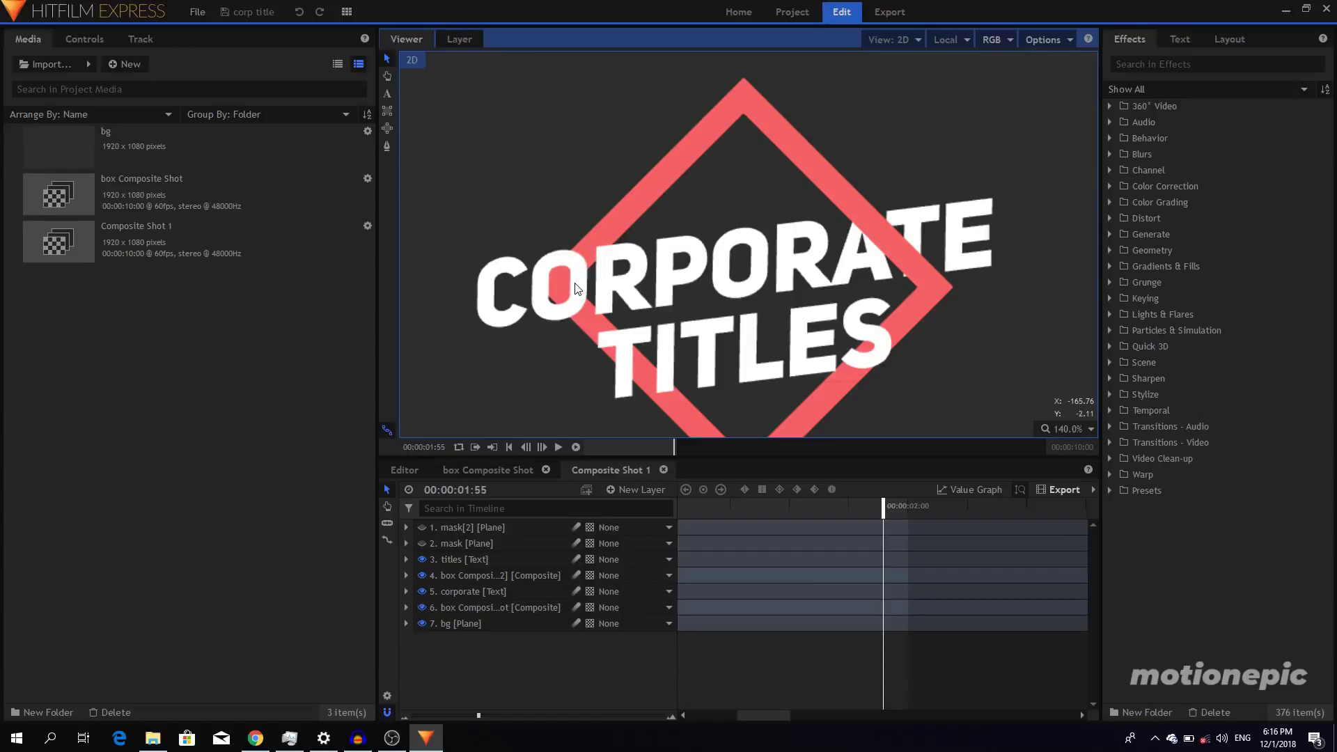
{"action": "scroll", "coordinate": [576, 288], "scroll_direction": "down", "scroll_amount": 3}
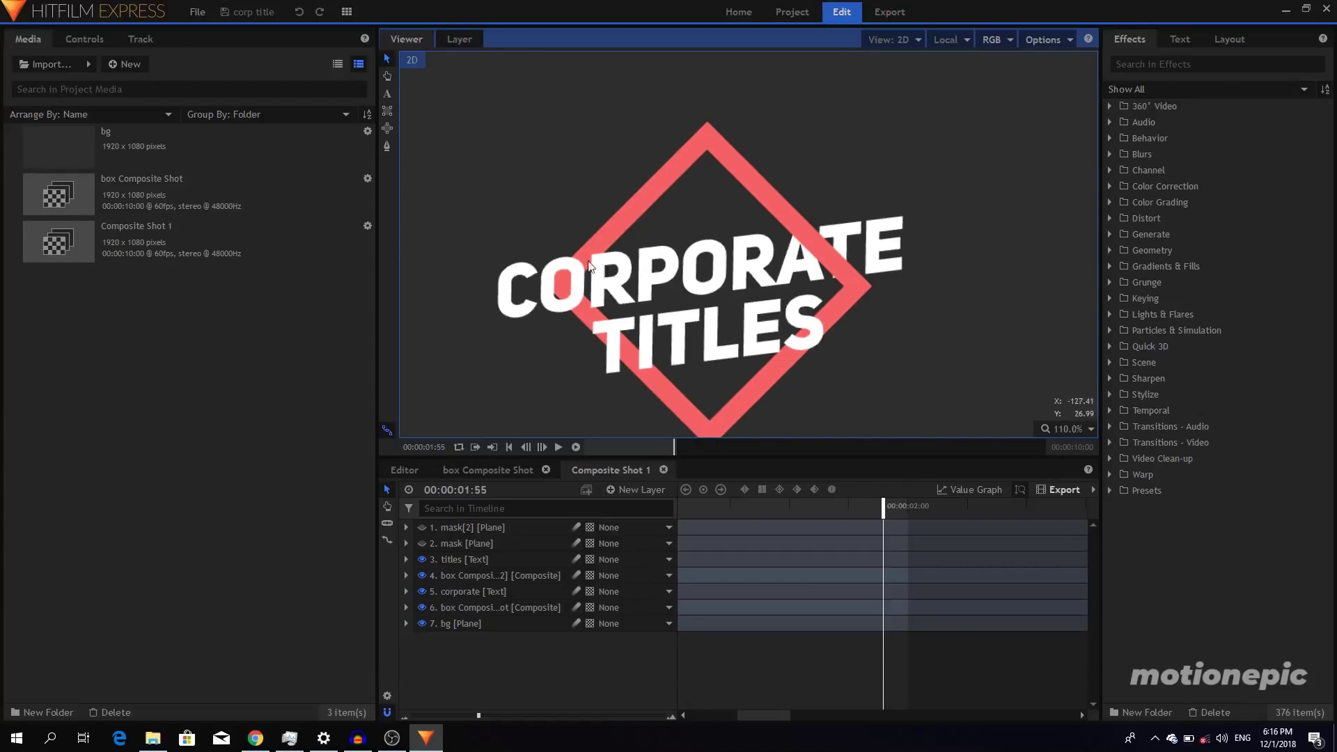
{"action": "scroll", "coordinate": [599, 265], "scroll_direction": "up", "scroll_amount": 3}
{"action": "scroll", "coordinate": [620, 269], "scroll_direction": "down", "scroll_amount": 1}
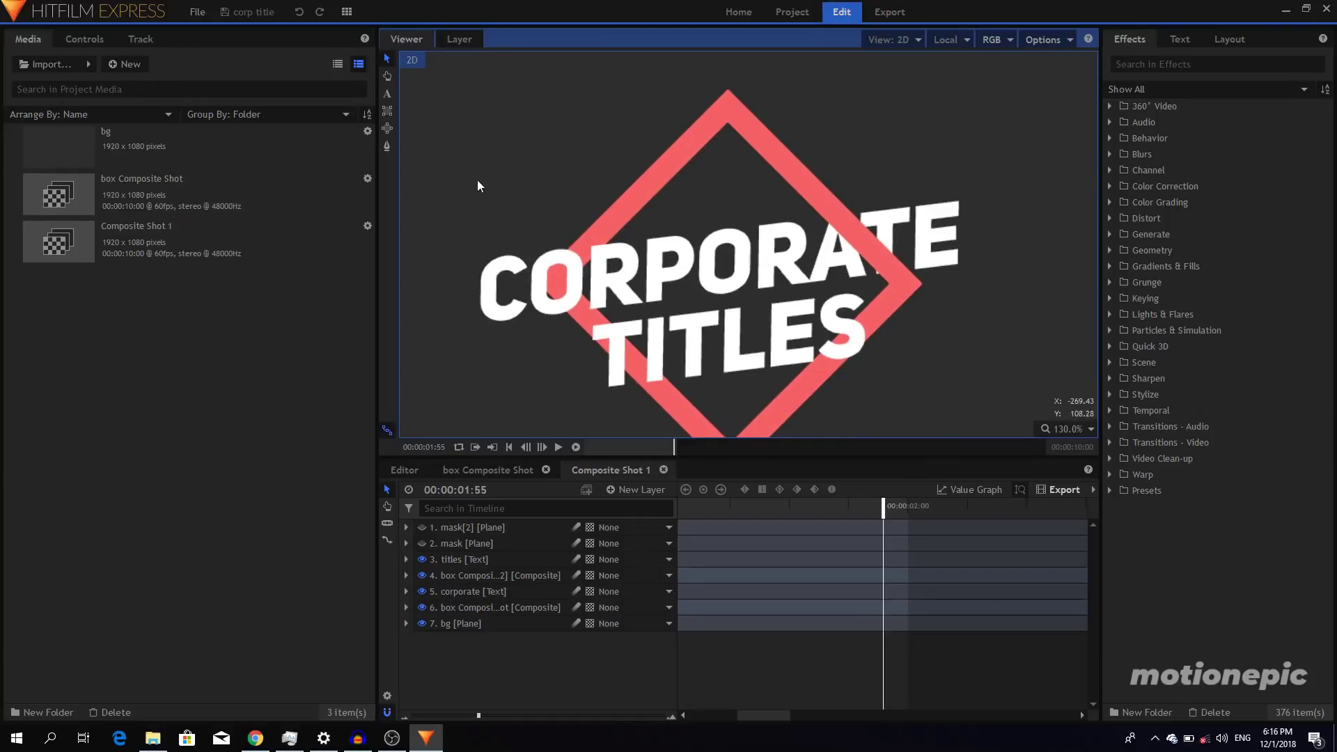
{"action": "scroll", "coordinate": [651, 251], "scroll_direction": "down", "scroll_amount": 4}
{"action": "left_click_drag", "start_coordinate": [682, 519], "coordinate": [739, 507]}
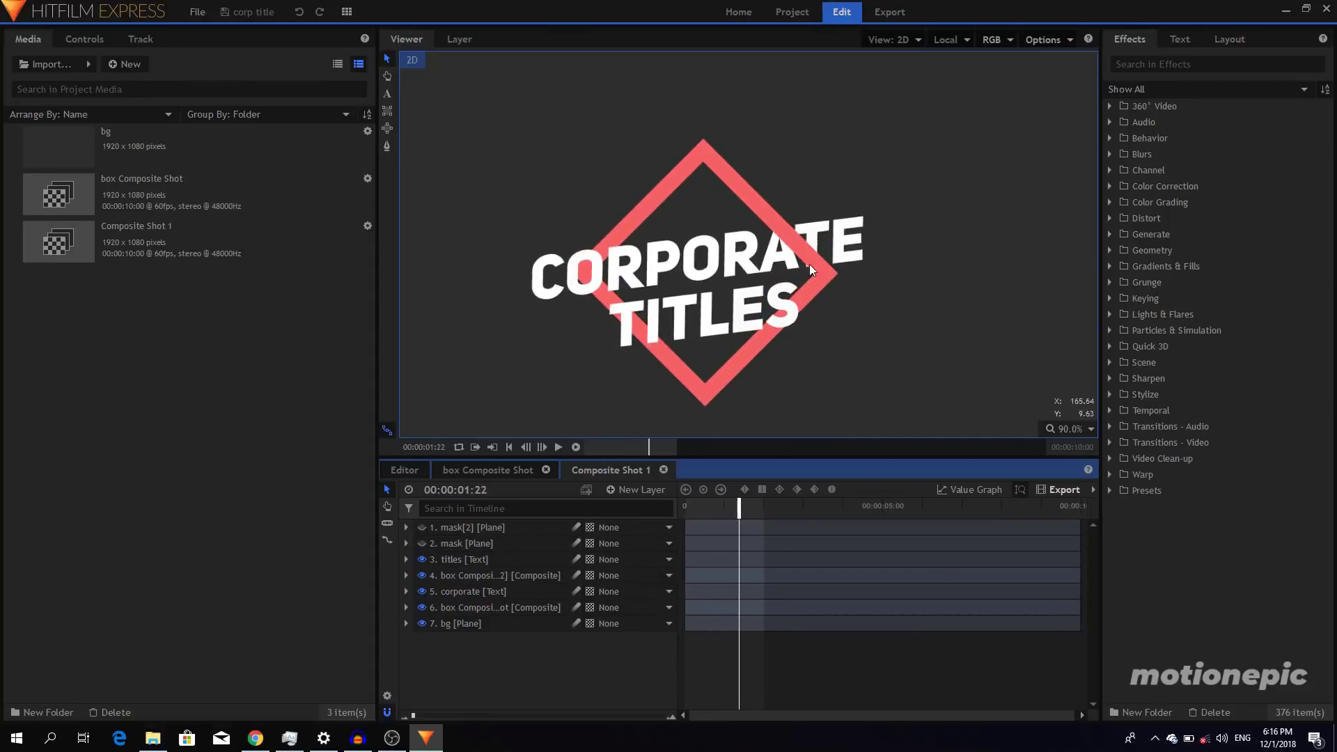
Start a new project and add a plane layer named bg
{"action": "left_click", "coordinate": [198, 13]}
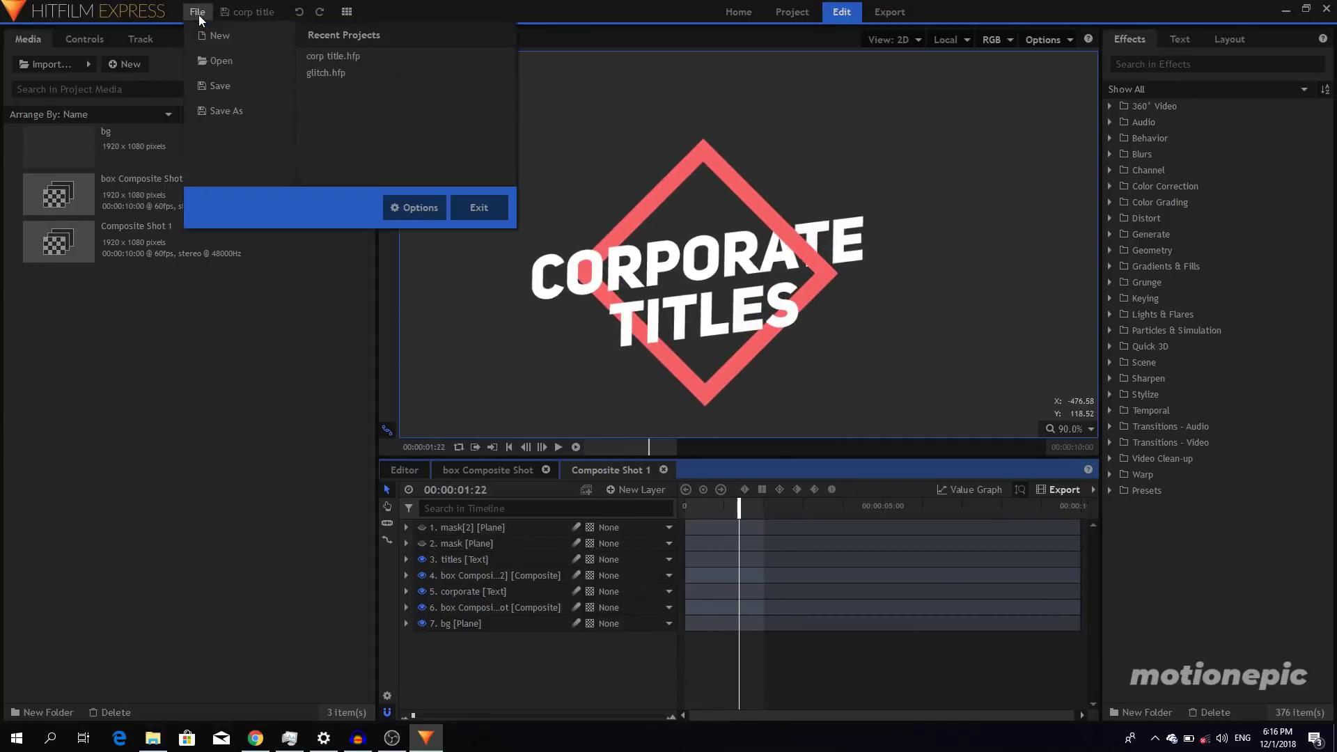
{"action": "left_click", "coordinate": [218, 38]}
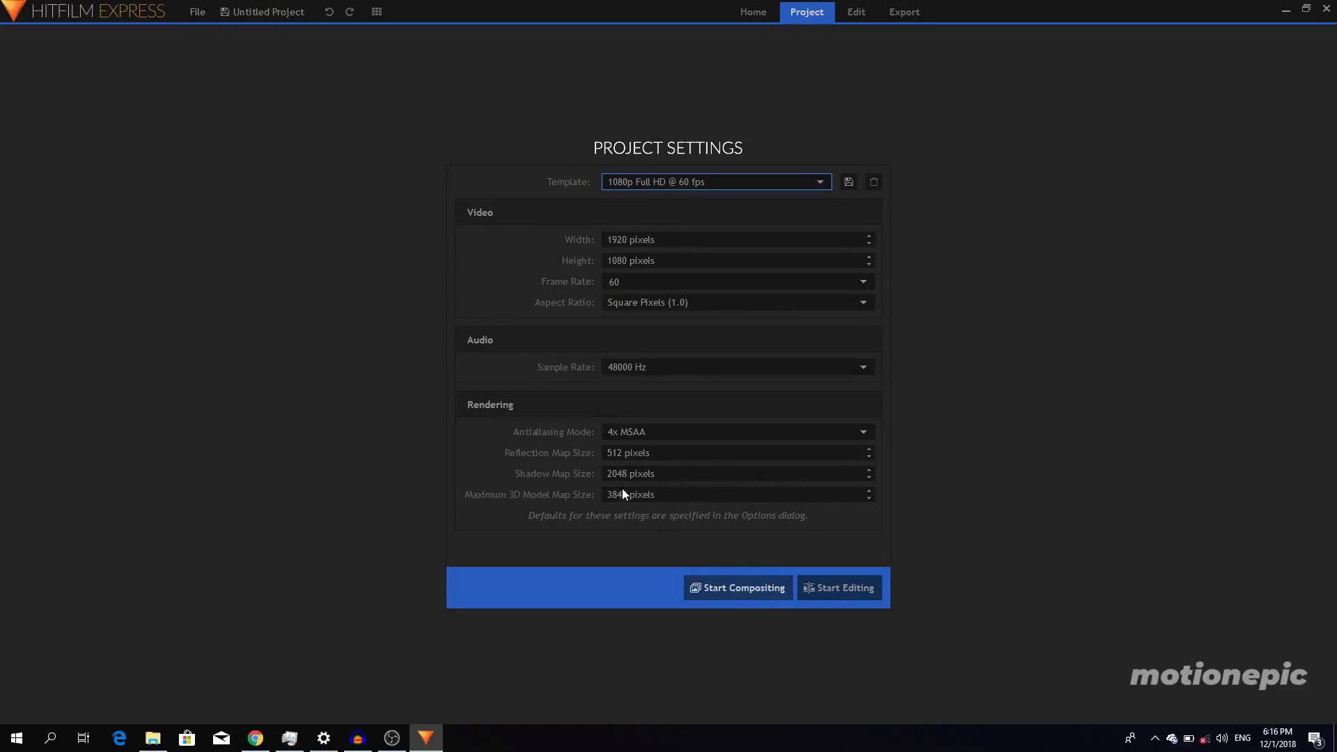
{"action": "left_click", "coordinate": [670, 491]}
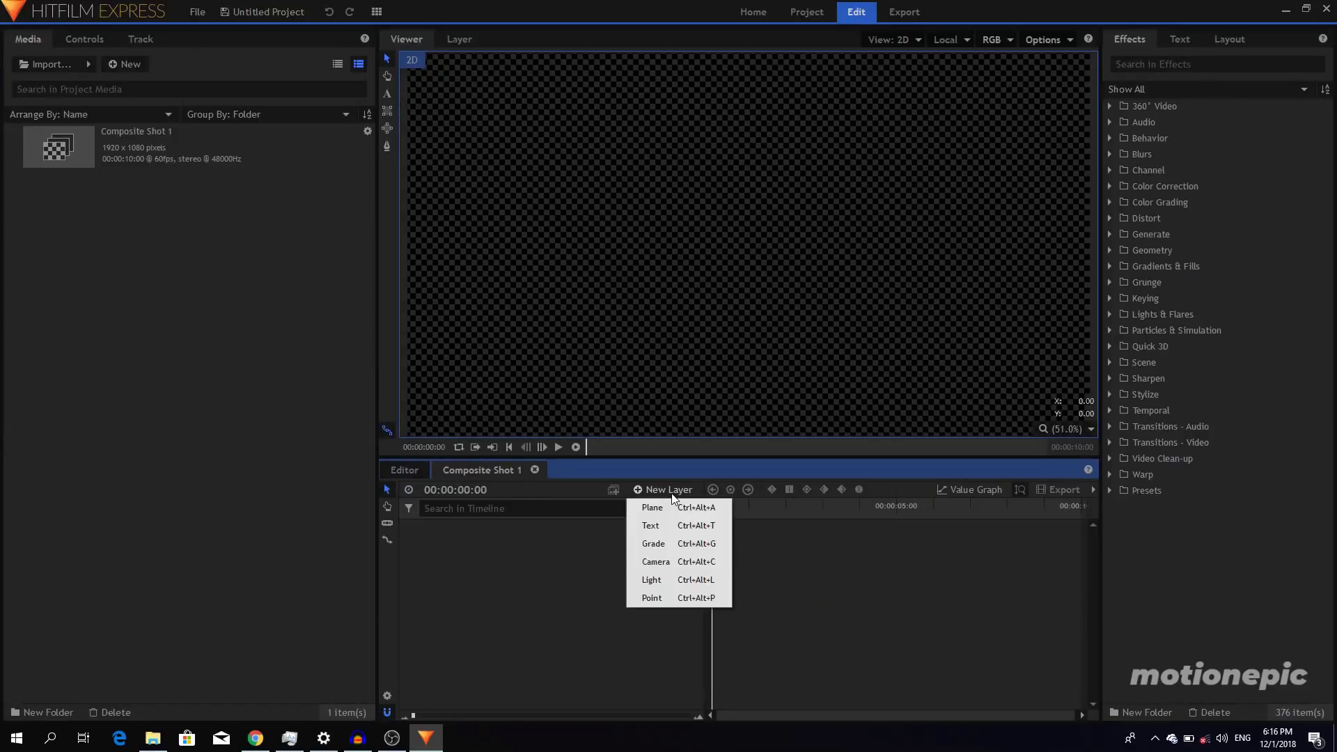
{"action": "left_click", "coordinate": [667, 506]}
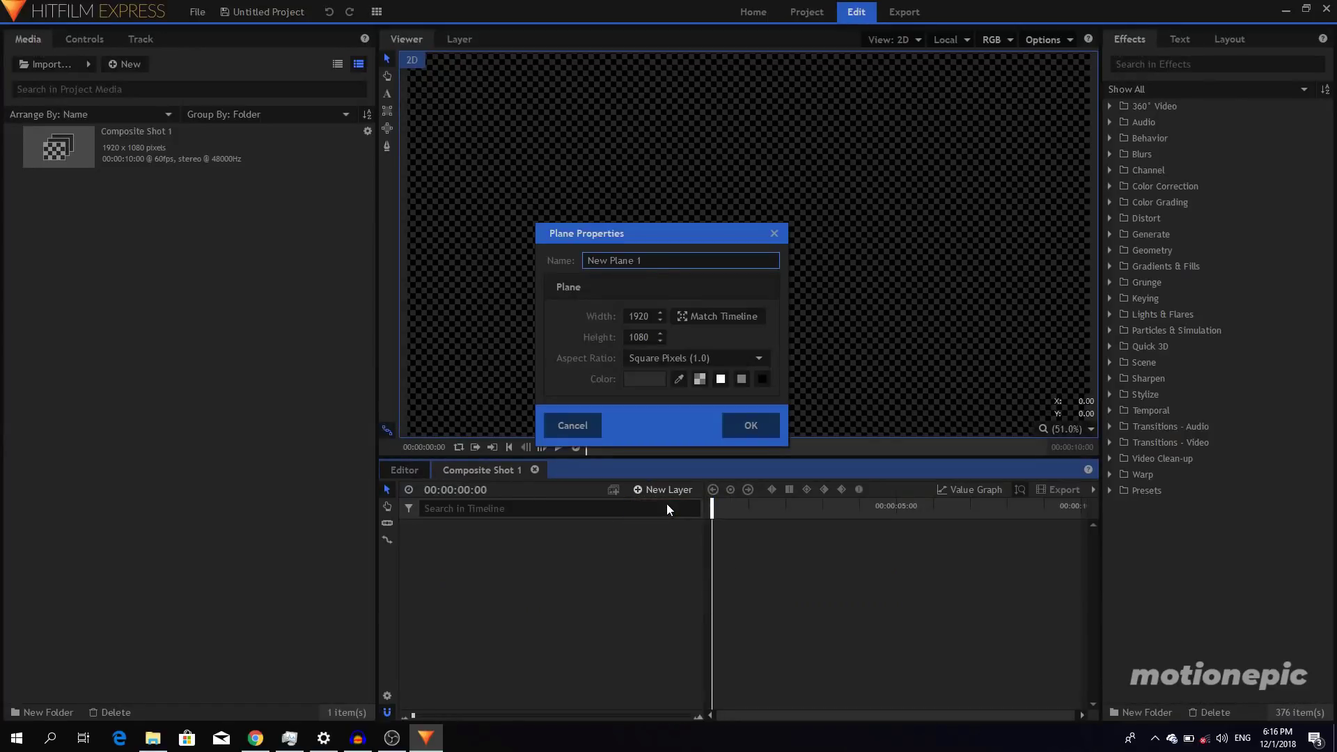
{"action": "type", "text": "bg"}
Colour the bg plane dark grey #2d2d2d and select it in the Media list
{"action": "left_click", "coordinate": [626, 381]}
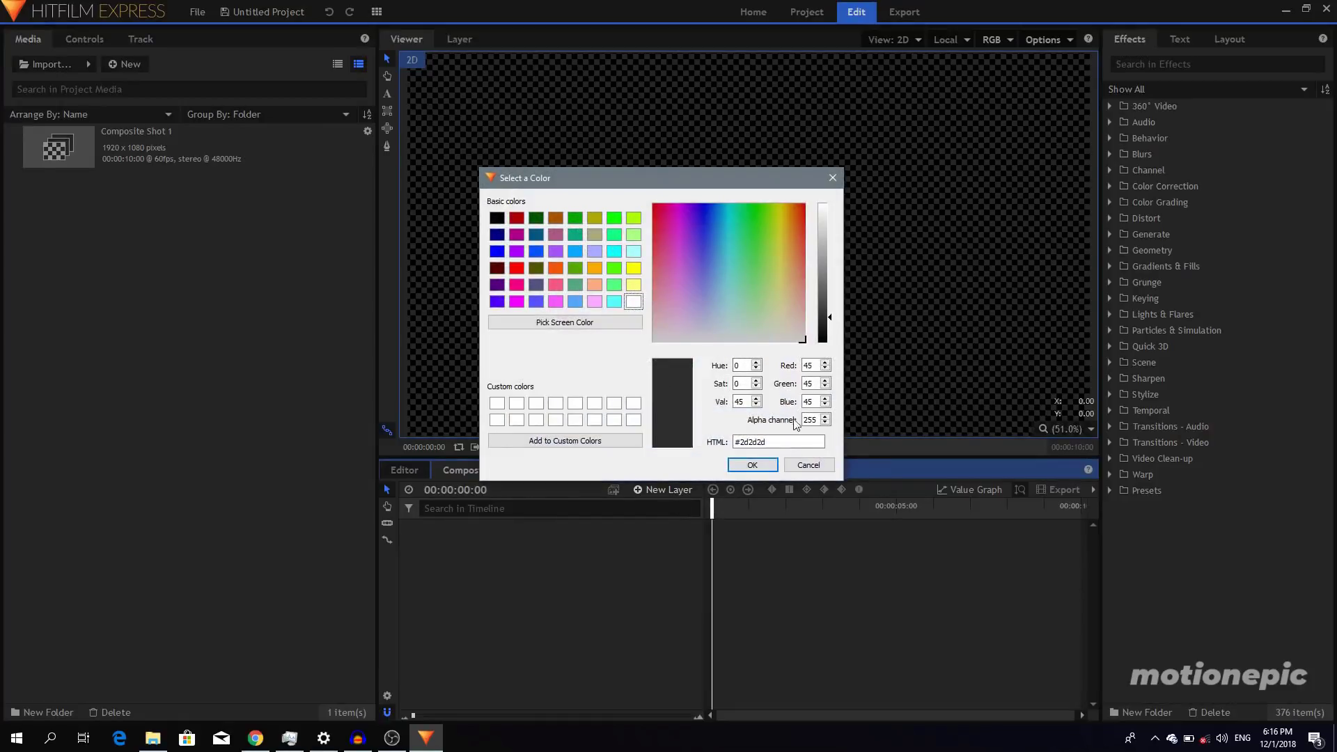
{"action": "left_click", "coordinate": [782, 442]}
{"action": "left_click", "coordinate": [775, 466]}
{"action": "left_click", "coordinate": [751, 425]}
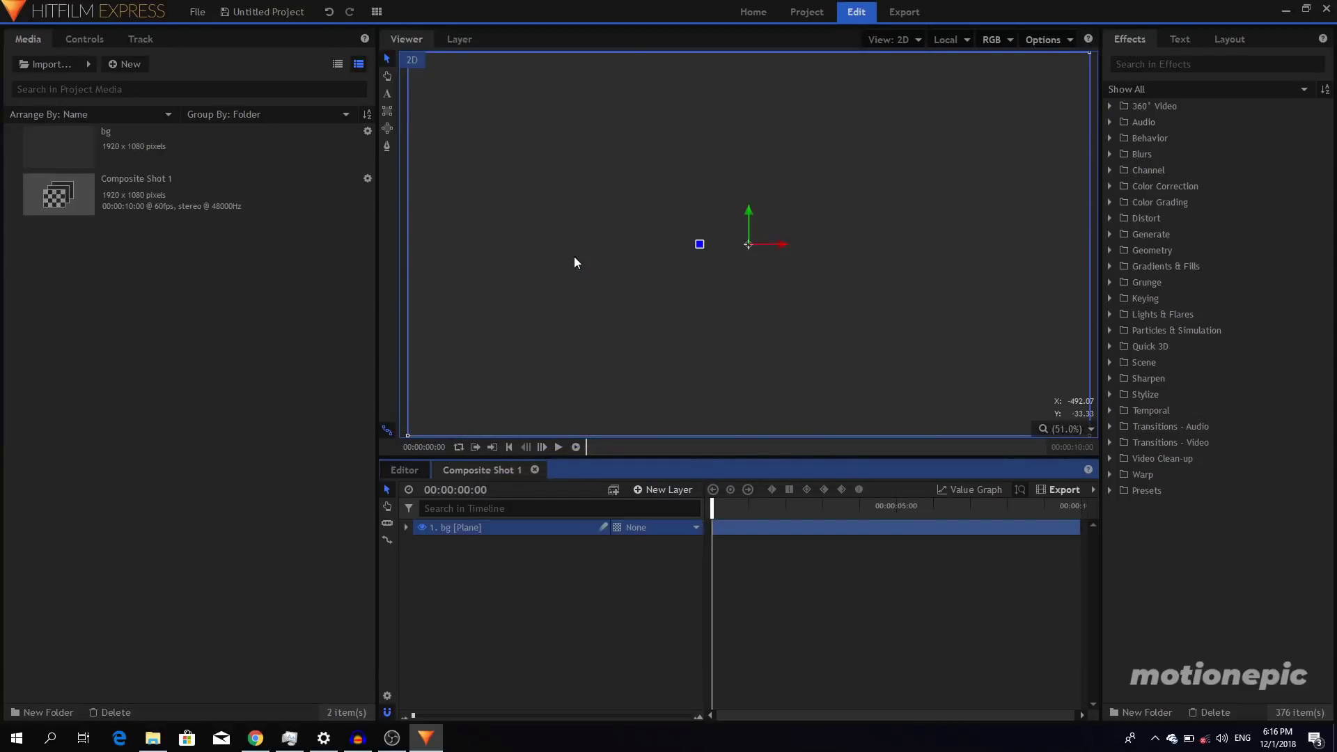
{"action": "scroll", "coordinate": [733, 263], "scroll_direction": "down", "scroll_amount": 1}
{"action": "scroll", "coordinate": [635, 276], "scroll_direction": "down", "scroll_amount": 1}
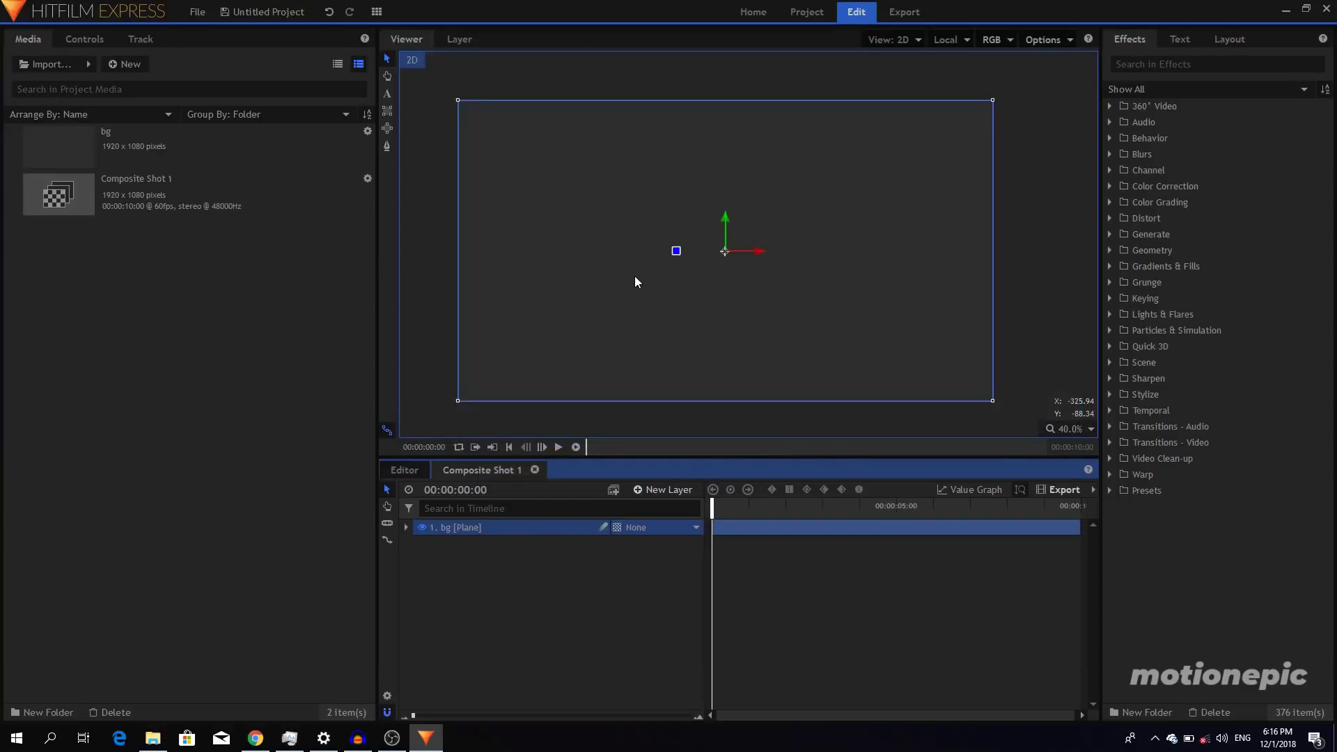
{"action": "left_click", "coordinate": [120, 154]}
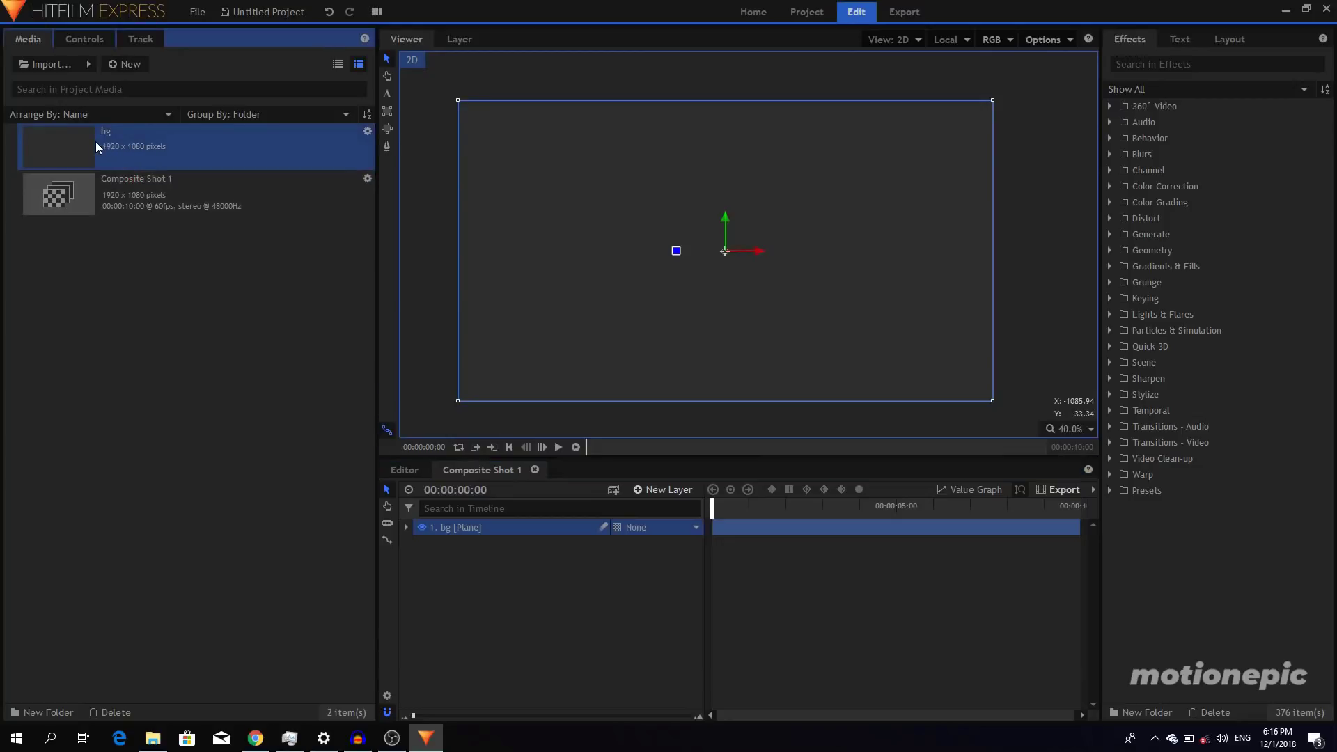
Add a second copy of the bg plane to the timeline and rename it box
{"action": "left_click_drag", "start_coordinate": [136, 149], "coordinate": [465, 514]}
{"action": "double_click", "coordinate": [454, 527]}
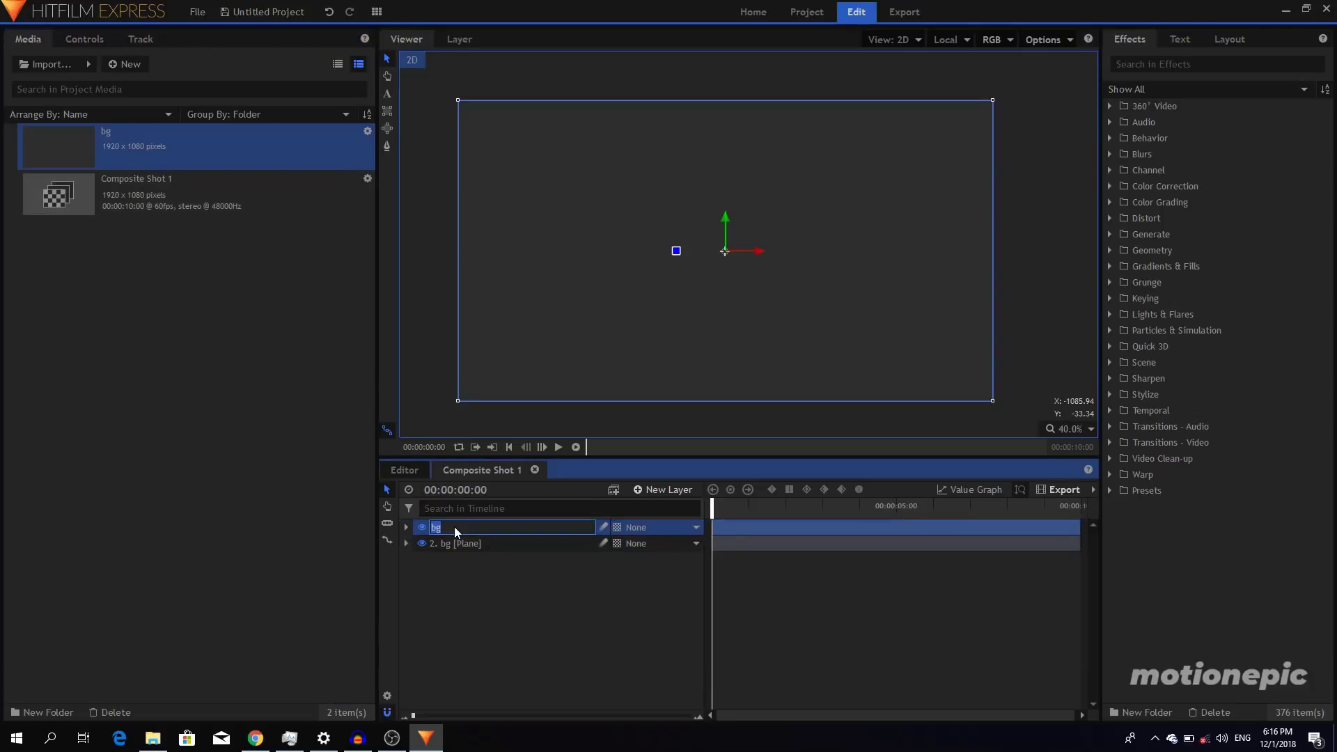
{"action": "type", "text": "box"}
{"action": "key", "text": "Return"}
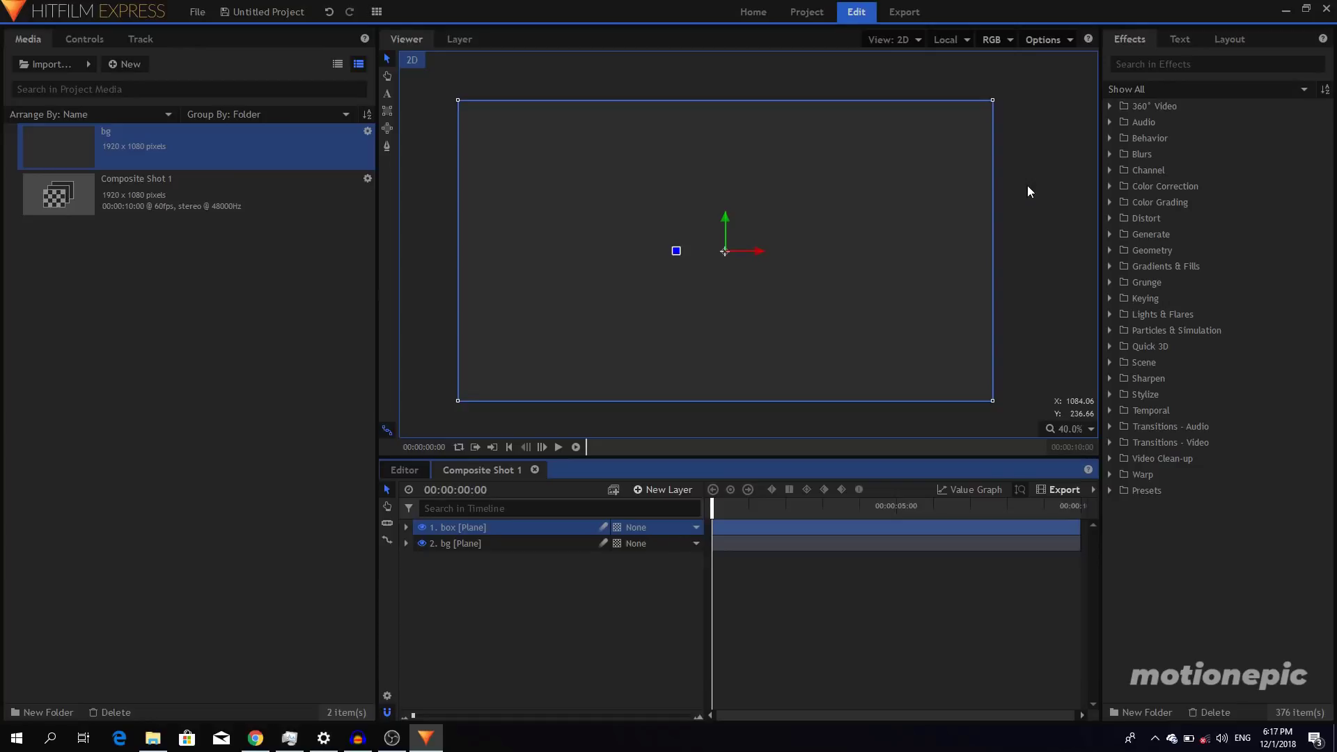
Apply Fill Color to the box layer at 100% Blend Amount in pink 255/106/108
{"action": "left_click", "coordinate": [1183, 64]}
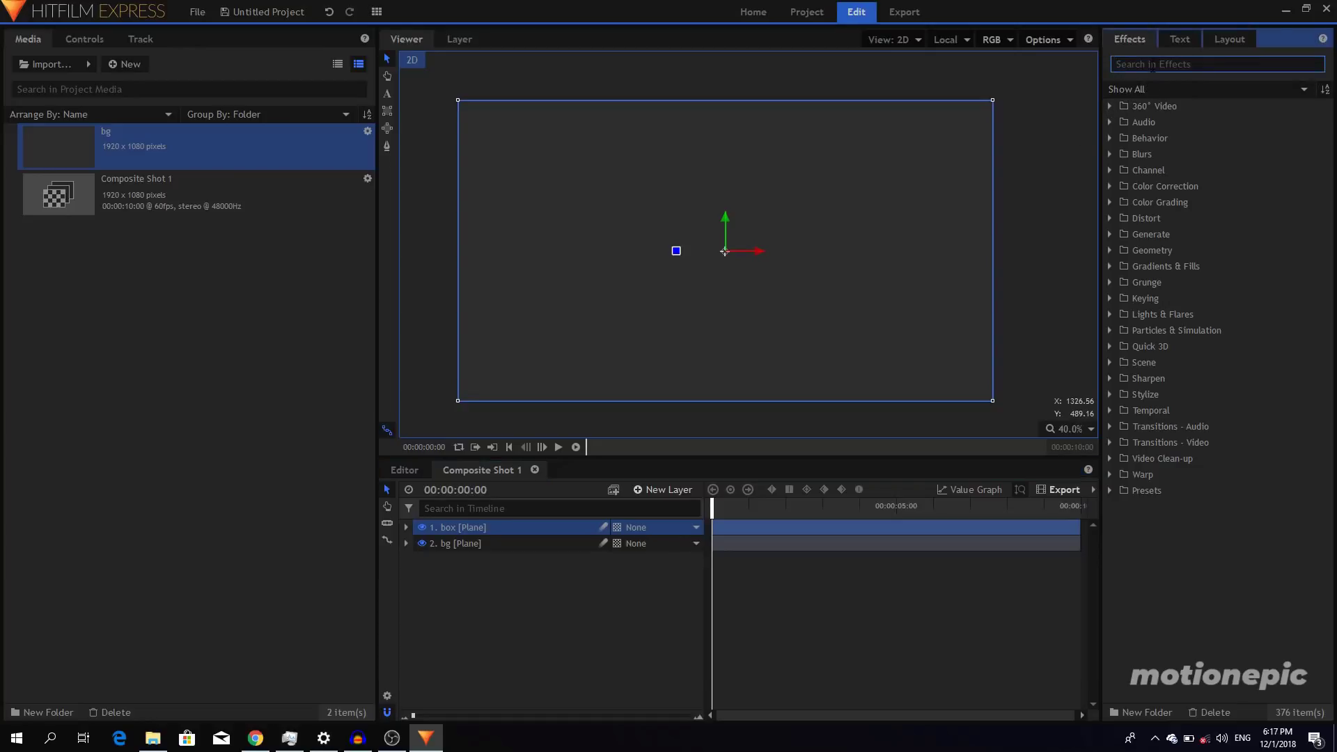
{"action": "type", "text": "fill"}
{"action": "left_click_drag", "start_coordinate": [1163, 129], "coordinate": [483, 528]}
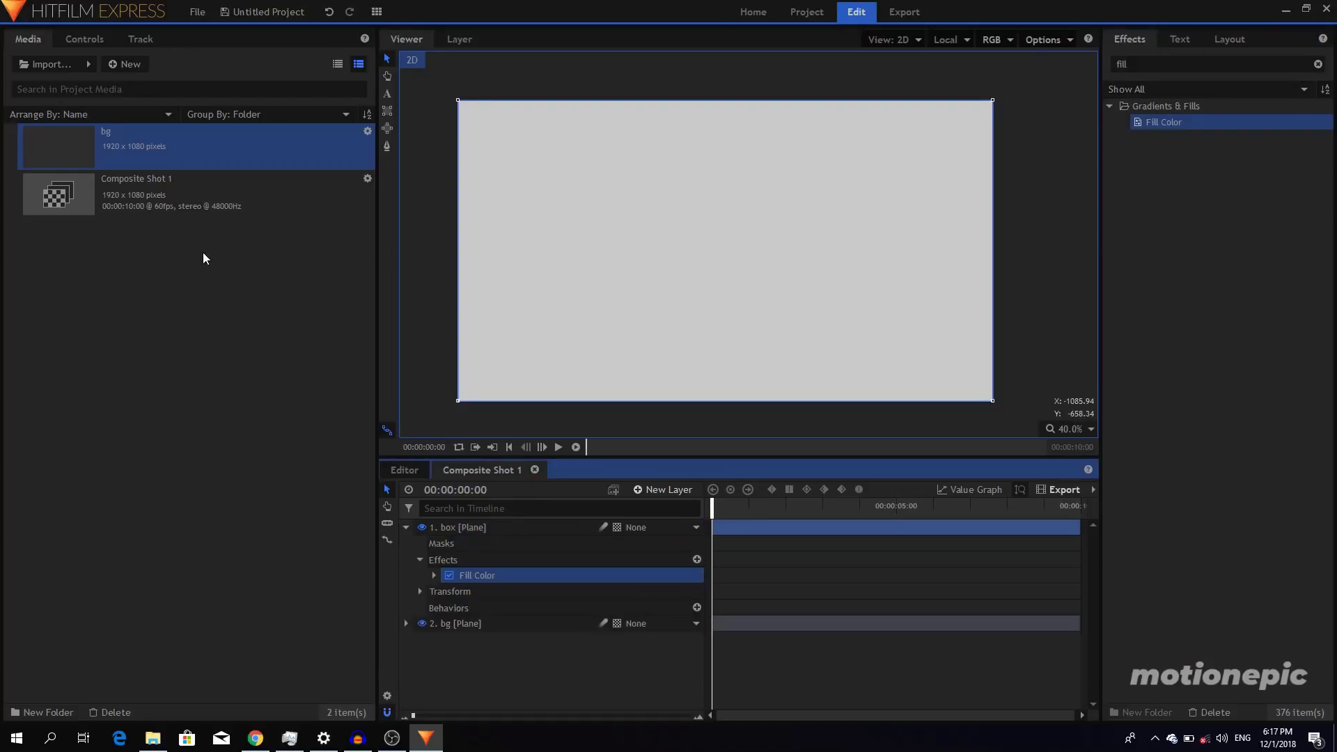
{"action": "left_click", "coordinate": [85, 39]}
{"action": "left_click", "coordinate": [24, 162]}
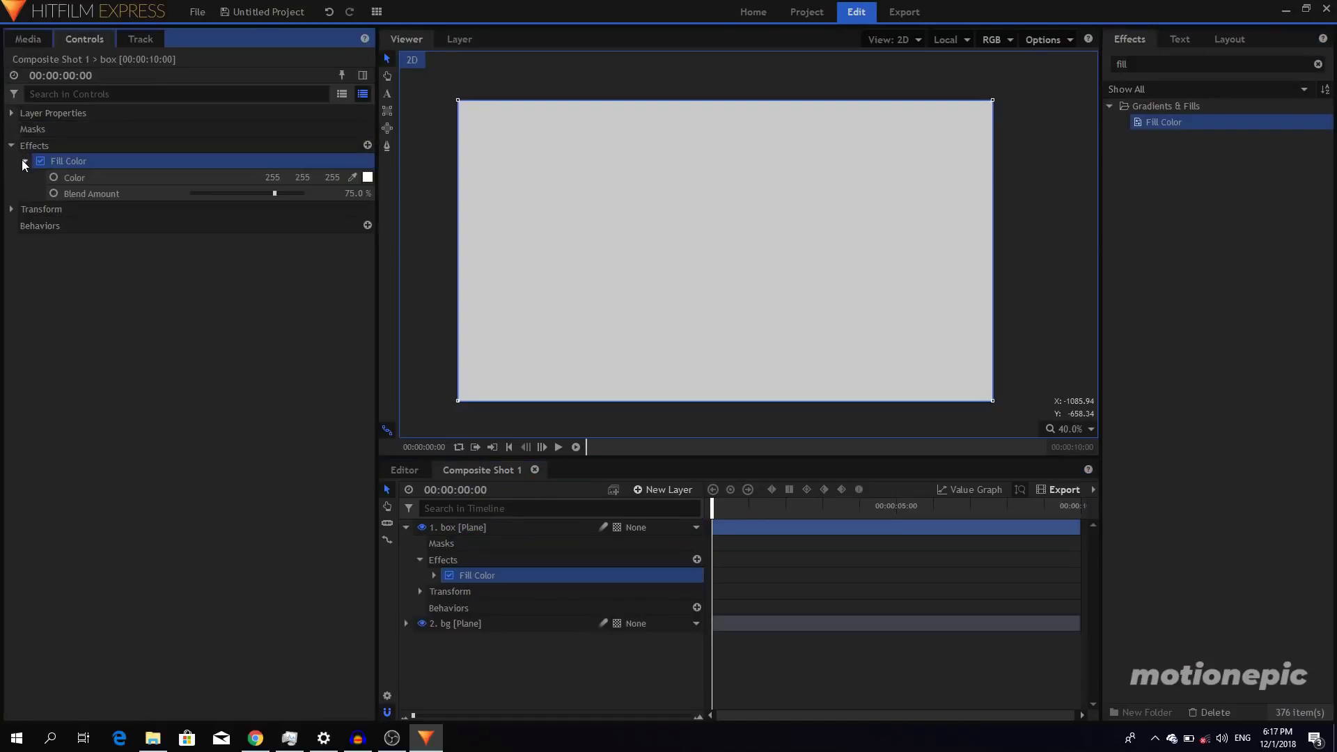
{"action": "left_click_drag", "start_coordinate": [294, 192], "coordinate": [306, 193]}
{"action": "left_click", "coordinate": [367, 177]}
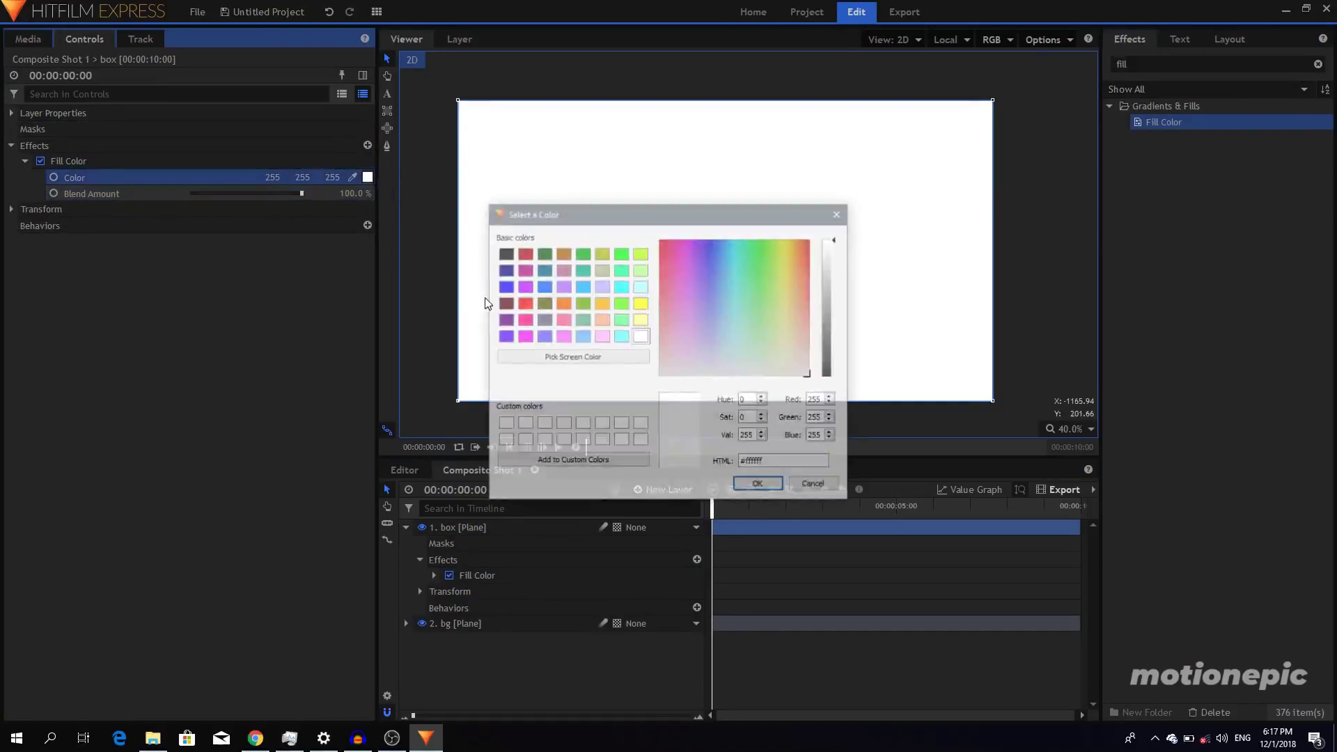
{"action": "left_click_drag", "start_coordinate": [711, 307], "coordinate": [638, 307]}
{"action": "left_click", "coordinate": [759, 485]}
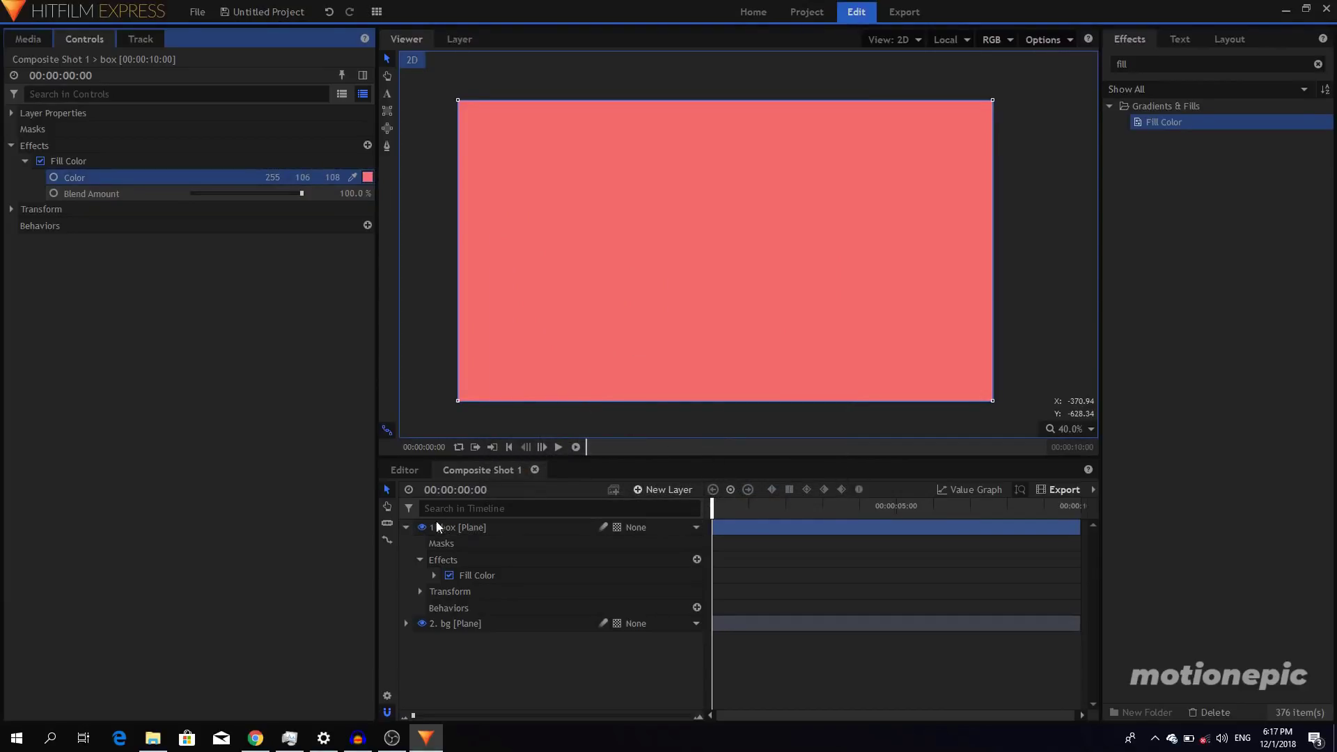
Select the box layer and switch the Viewer to the Rectangle Mask tool
{"action": "left_click", "coordinate": [406, 528]}
{"action": "left_click", "coordinate": [468, 528]}
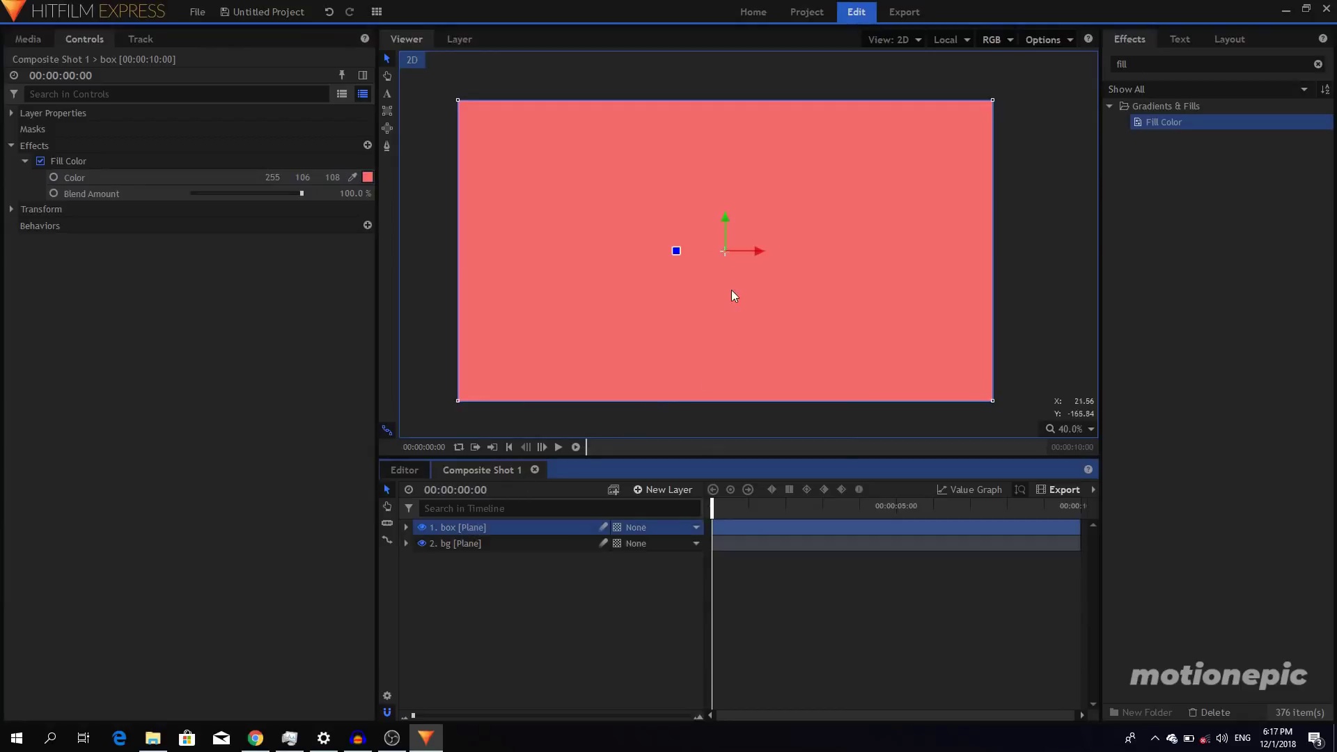
{"action": "left_click", "coordinate": [724, 252]}
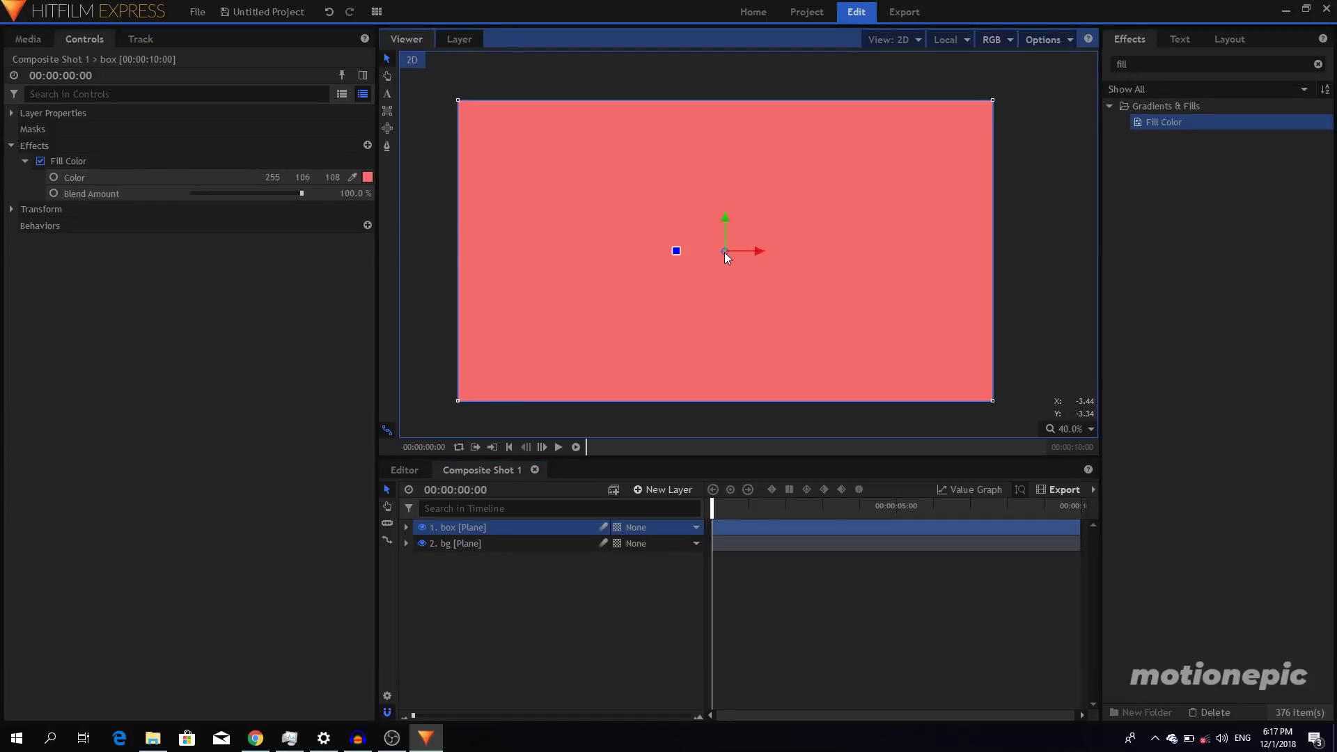
{"action": "key", "text": "r"}
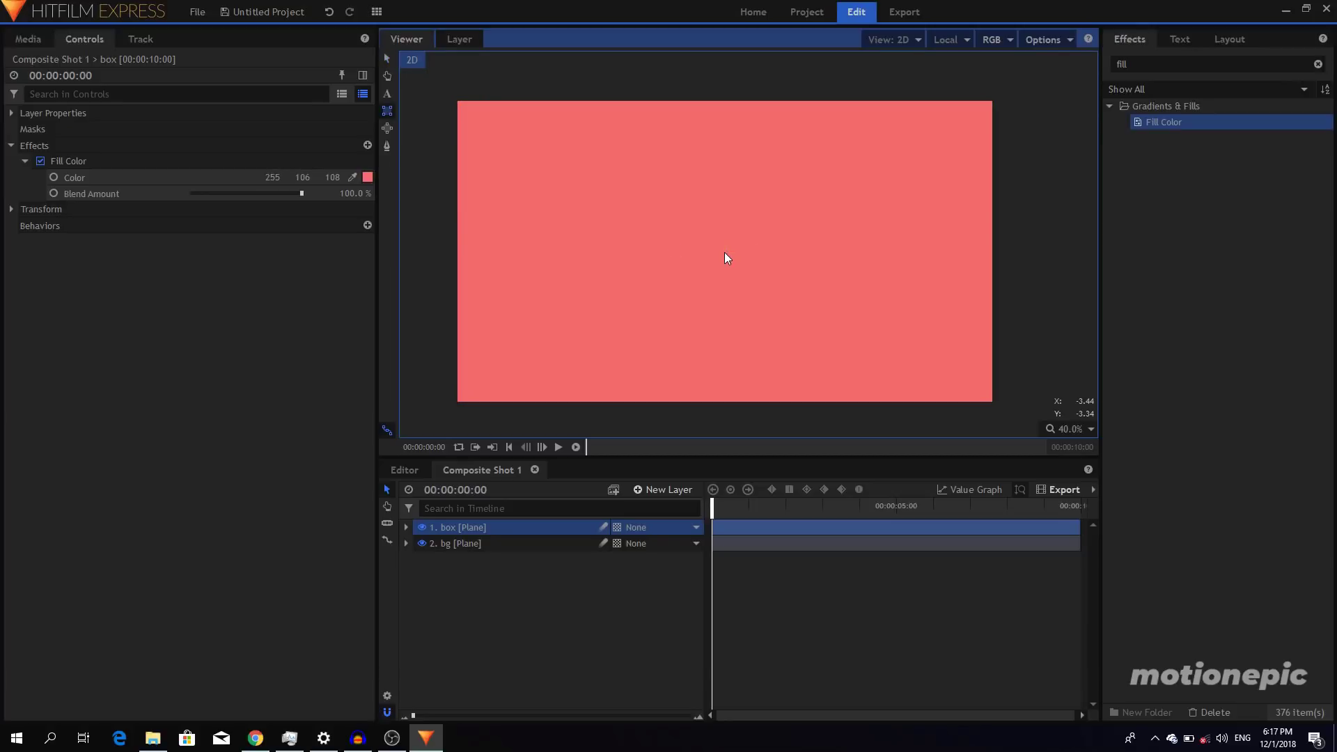
Draw a square rectangle mask at the frame centre on the box layer and select it
{"action": "left_click_drag", "start_coordinate": [725, 255], "coordinate": [758, 289]}
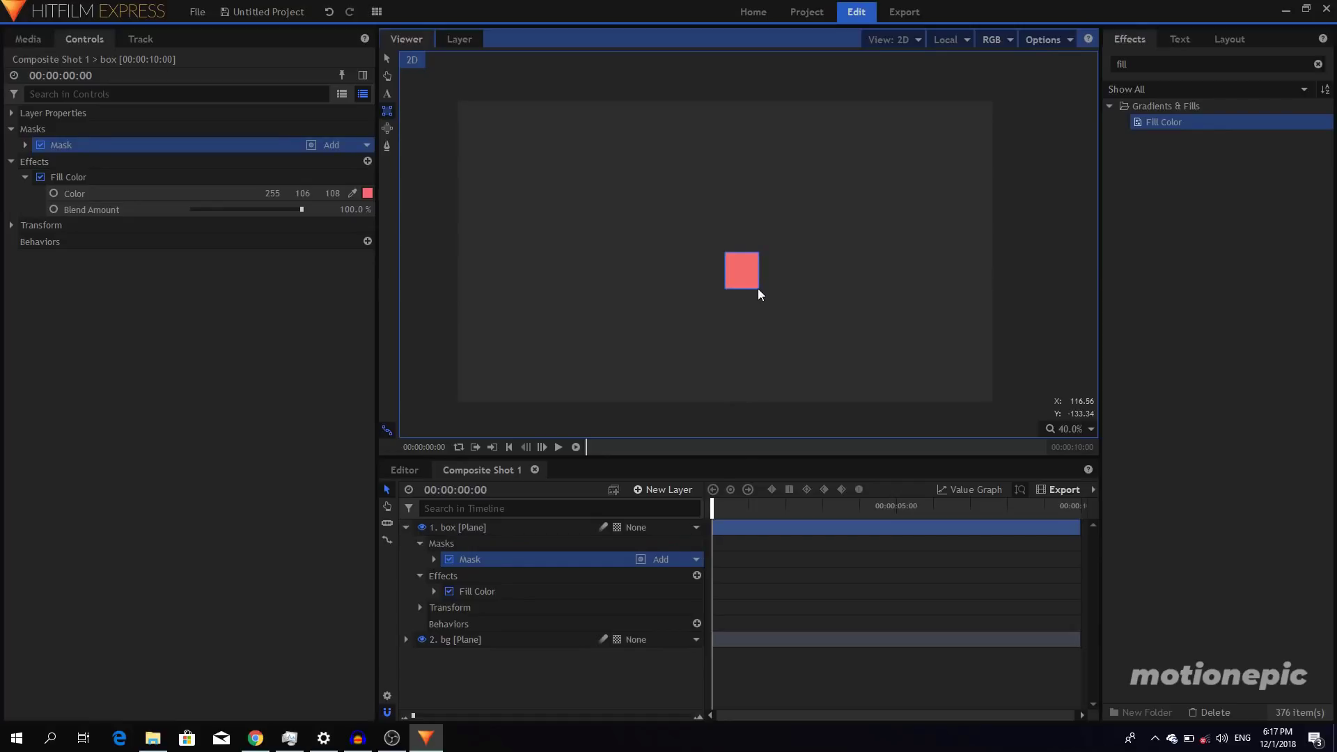
{"action": "mouse_move", "coordinate": [757, 288]}
{"action": "left_mouse_down"}
{"action": "mouse_move", "coordinate": [799, 312]}
{"action": "mouse_move", "coordinate": [792, 304]}
{"action": "left_mouse_up"}
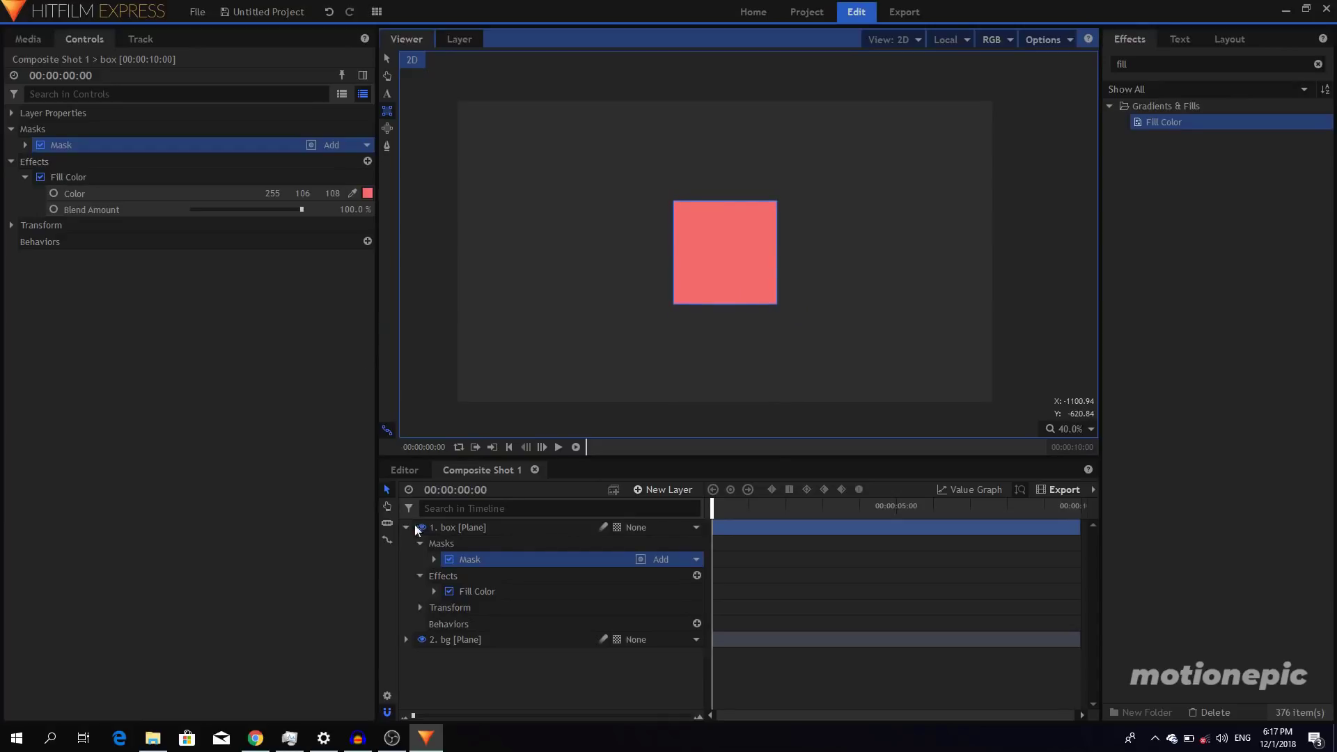
{"action": "left_click", "coordinate": [496, 558]}
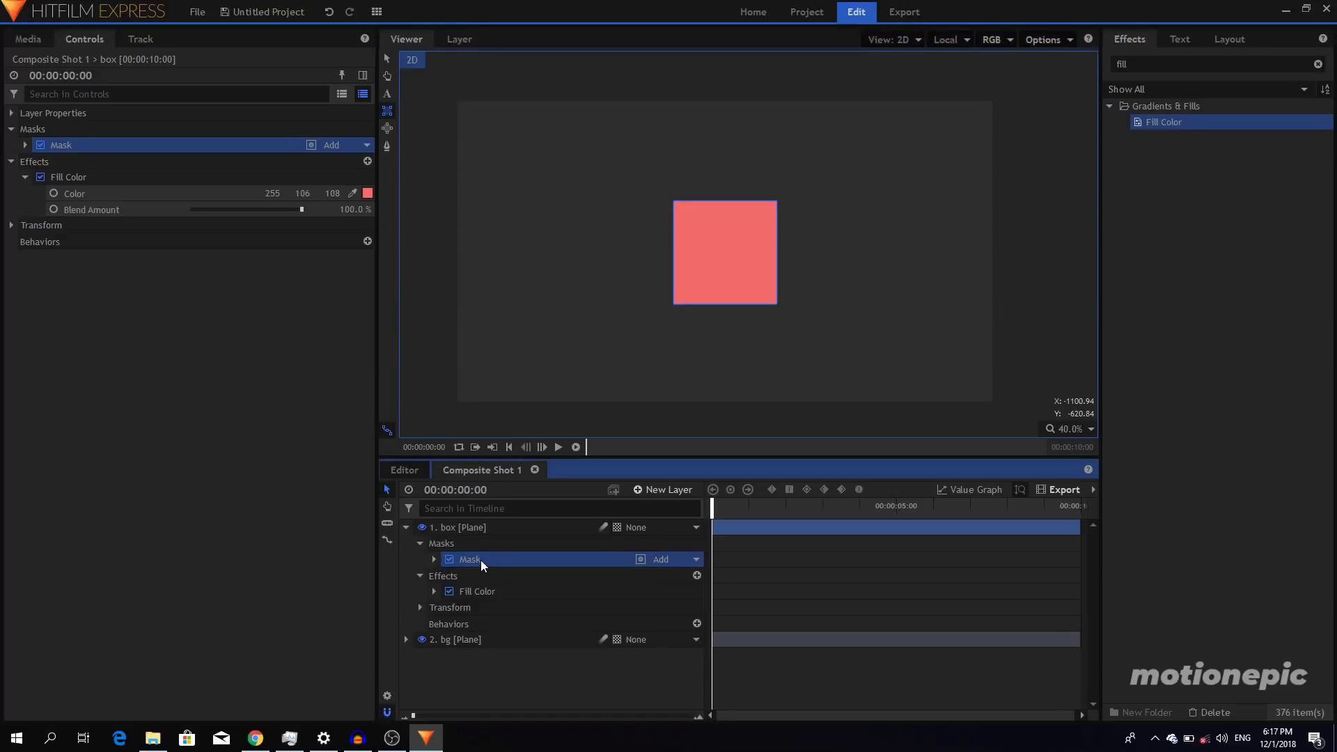
Duplicate the mask, set the copy to Subtract, and keyframe its Expansion at -70 px
{"action": "right_click", "coordinate": [479, 560]}
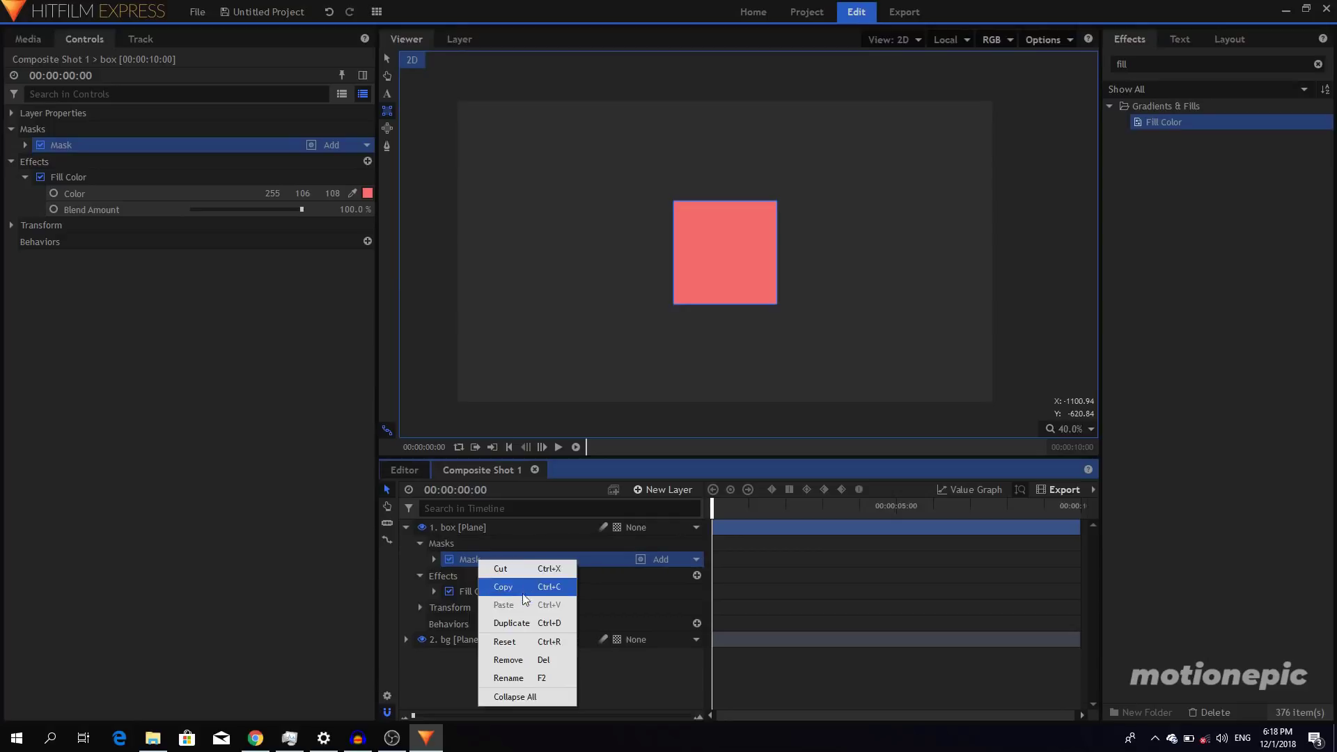
{"action": "left_click", "coordinate": [512, 624]}
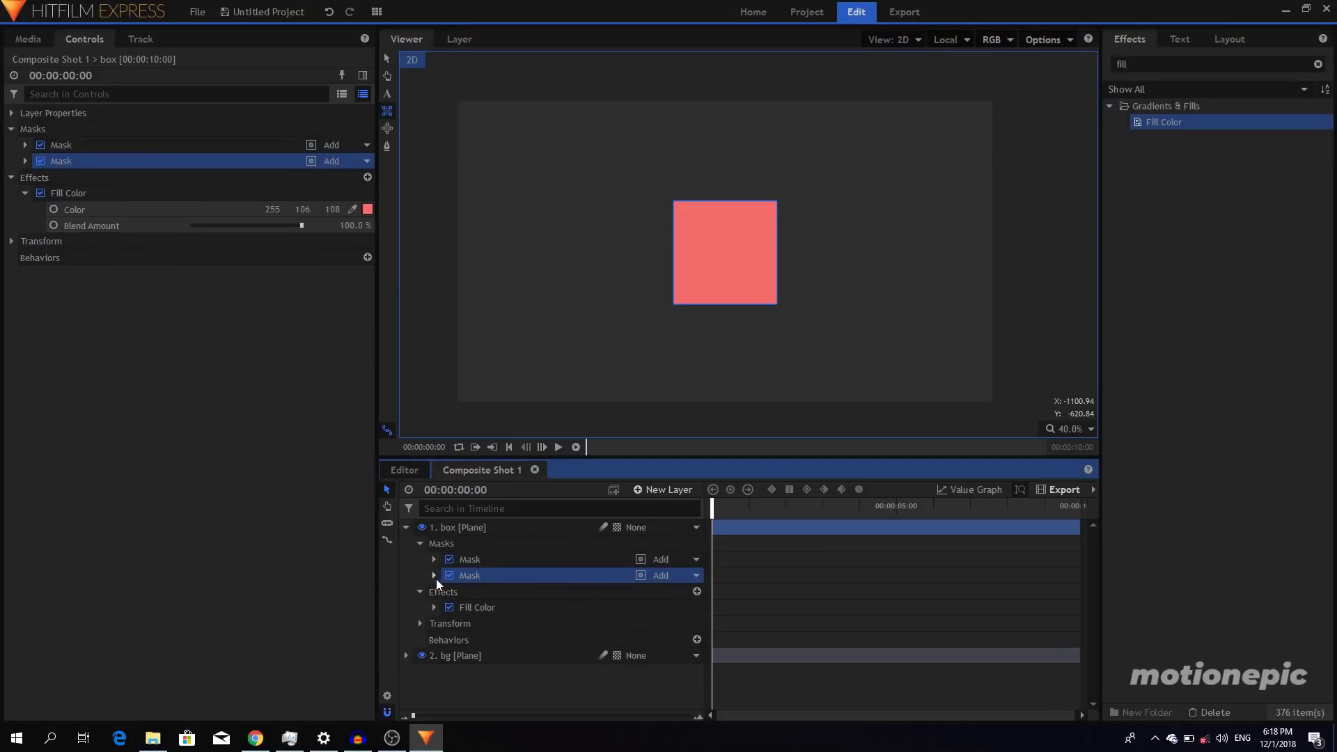
{"action": "left_click", "coordinate": [661, 575]}
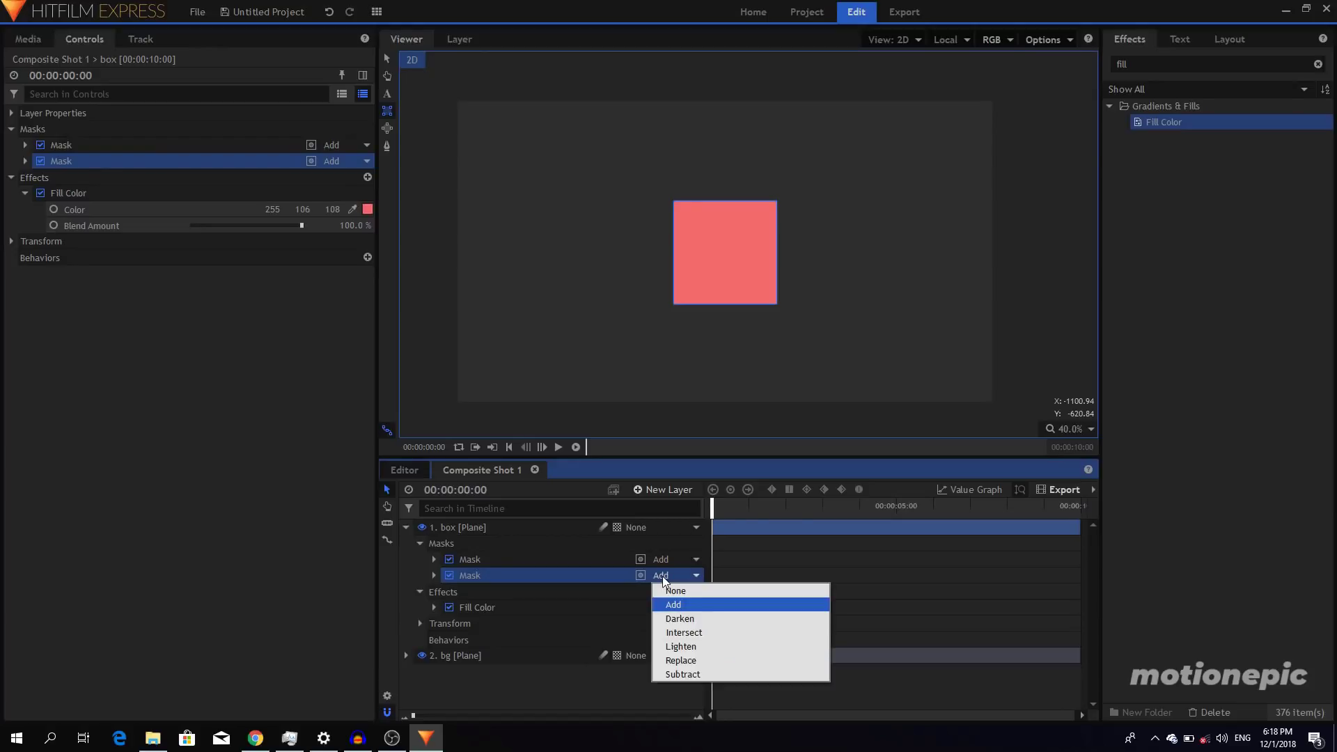
{"action": "left_click", "coordinate": [678, 675]}
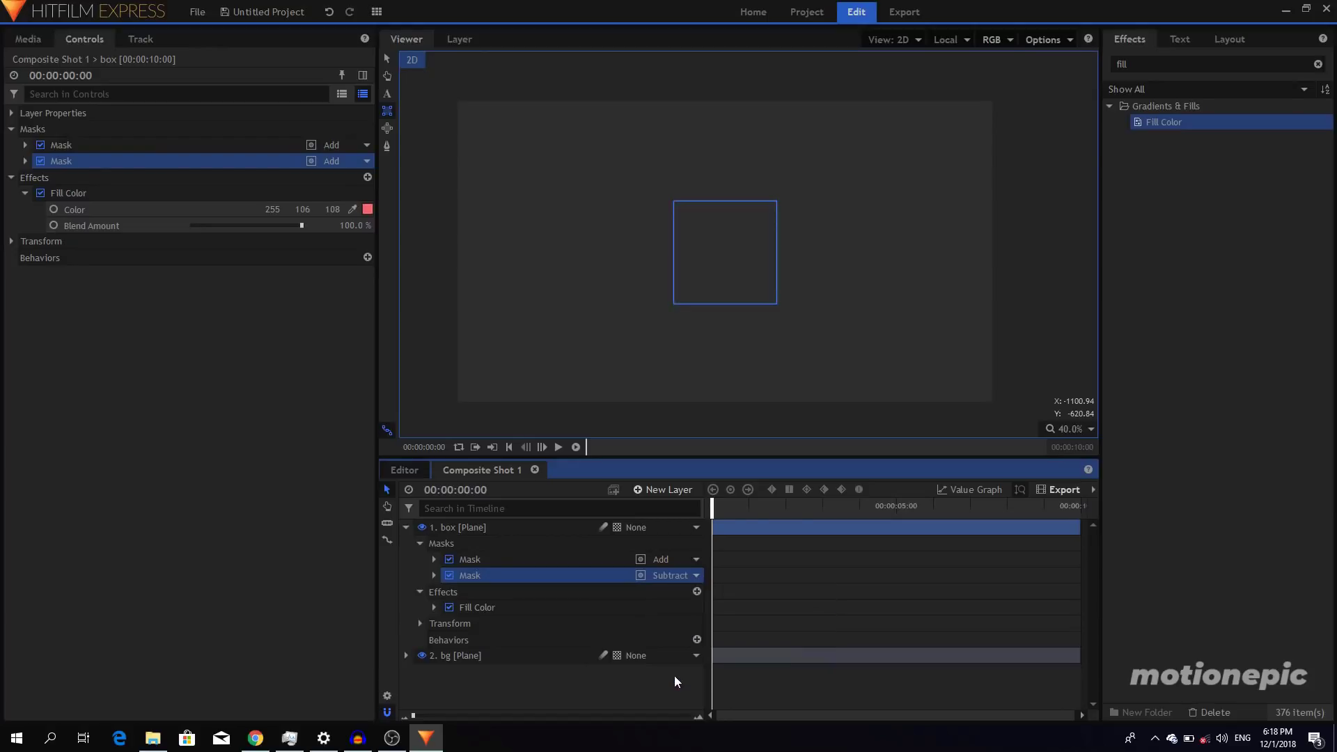
{"action": "left_click", "coordinate": [434, 575]}
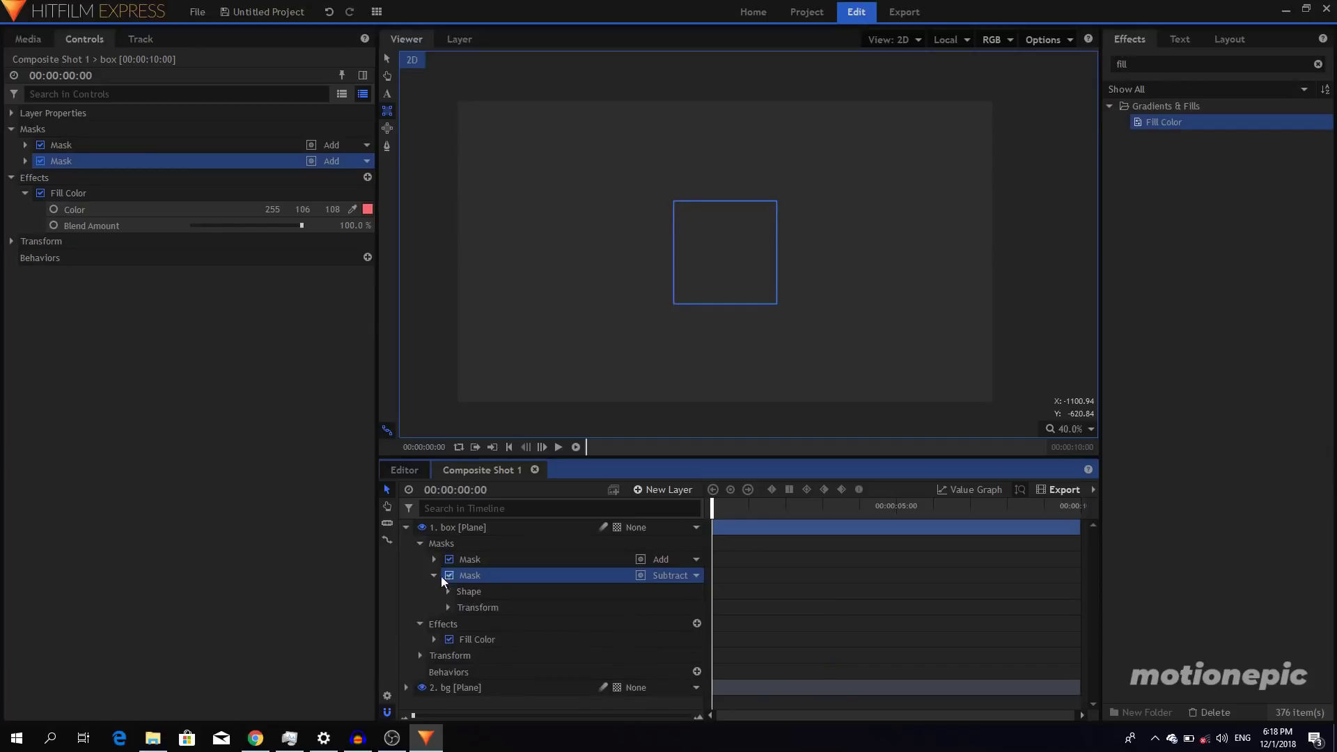
{"action": "left_click", "coordinate": [449, 590]}
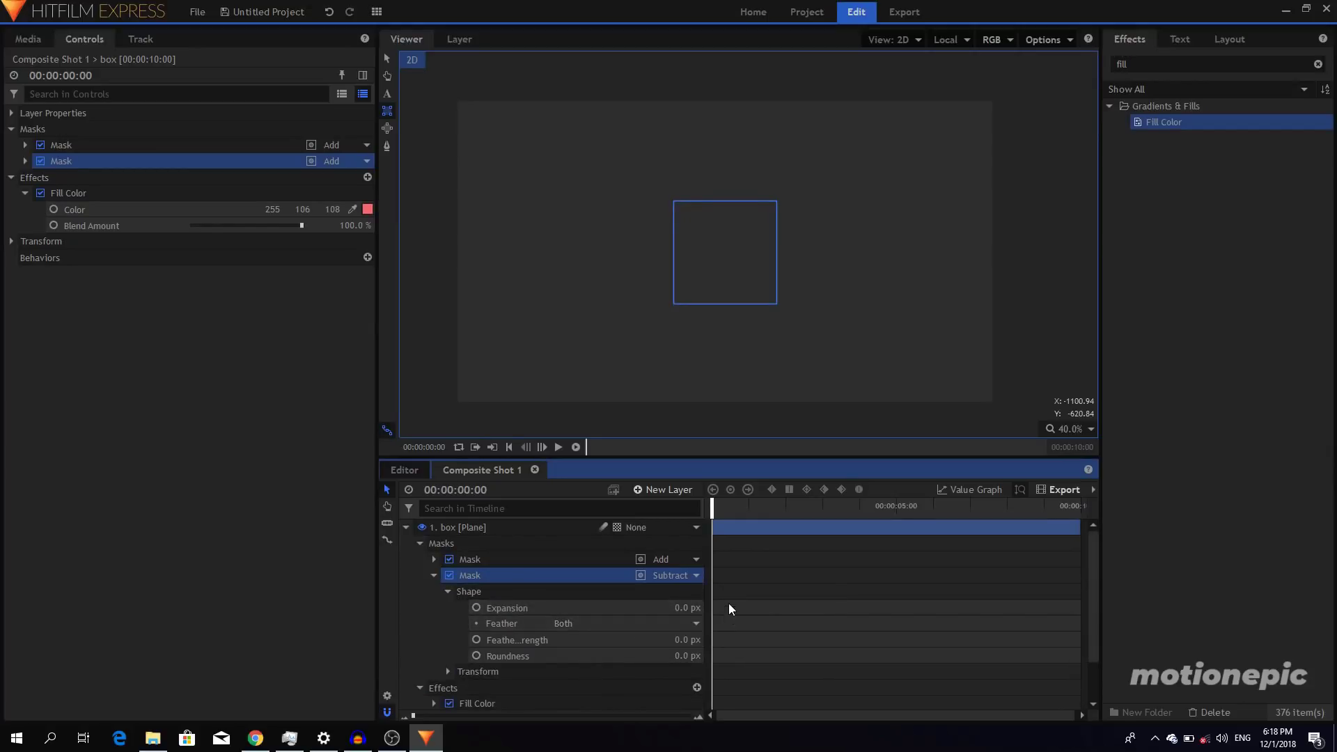
{"action": "left_click", "coordinate": [476, 608]}
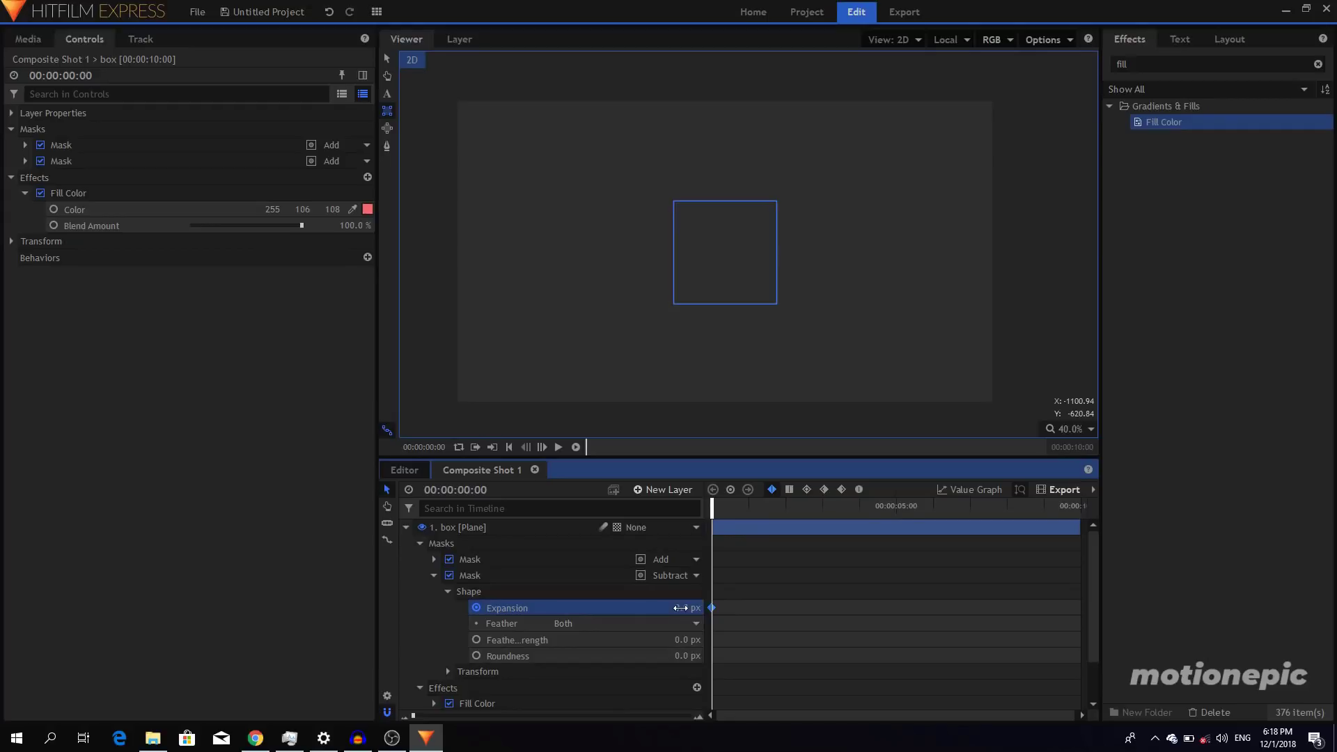
{"action": "left_click_drag", "start_coordinate": [681, 607], "coordinate": [631, 608]}
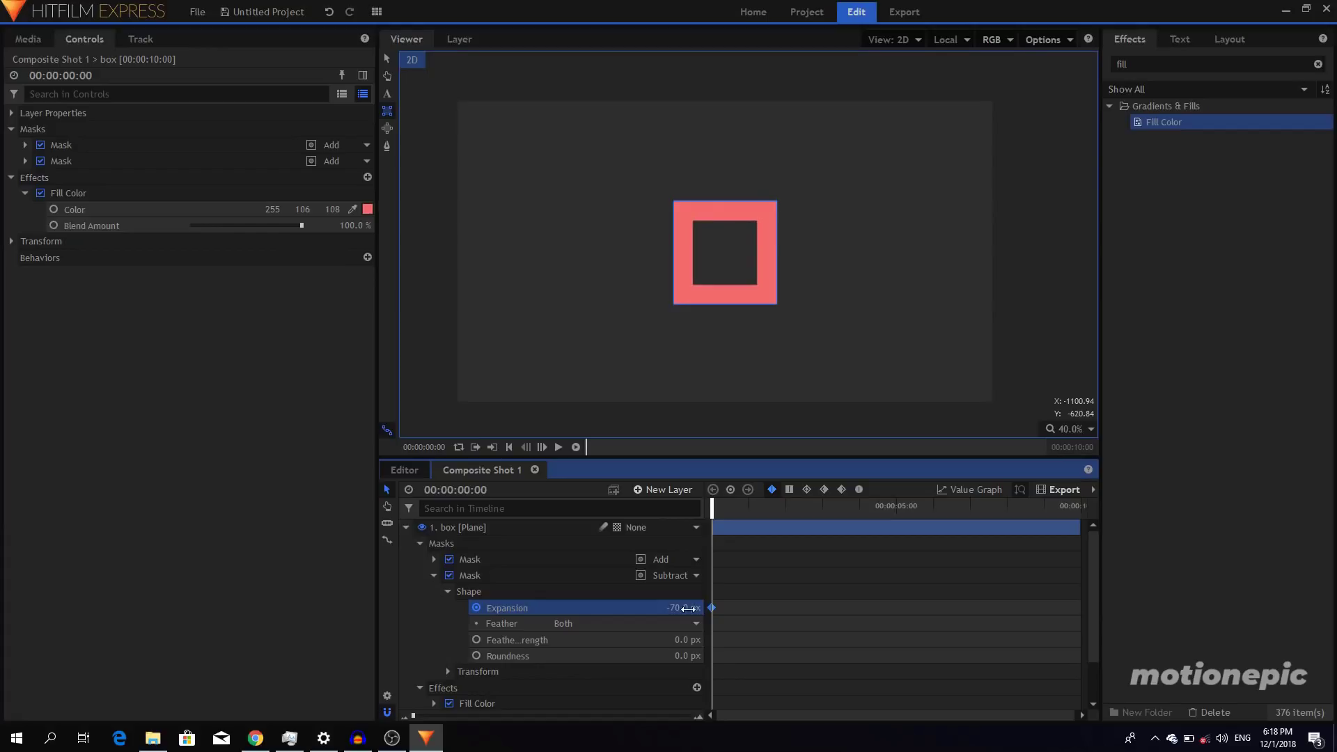
{"action": "left_click", "coordinate": [434, 577]}
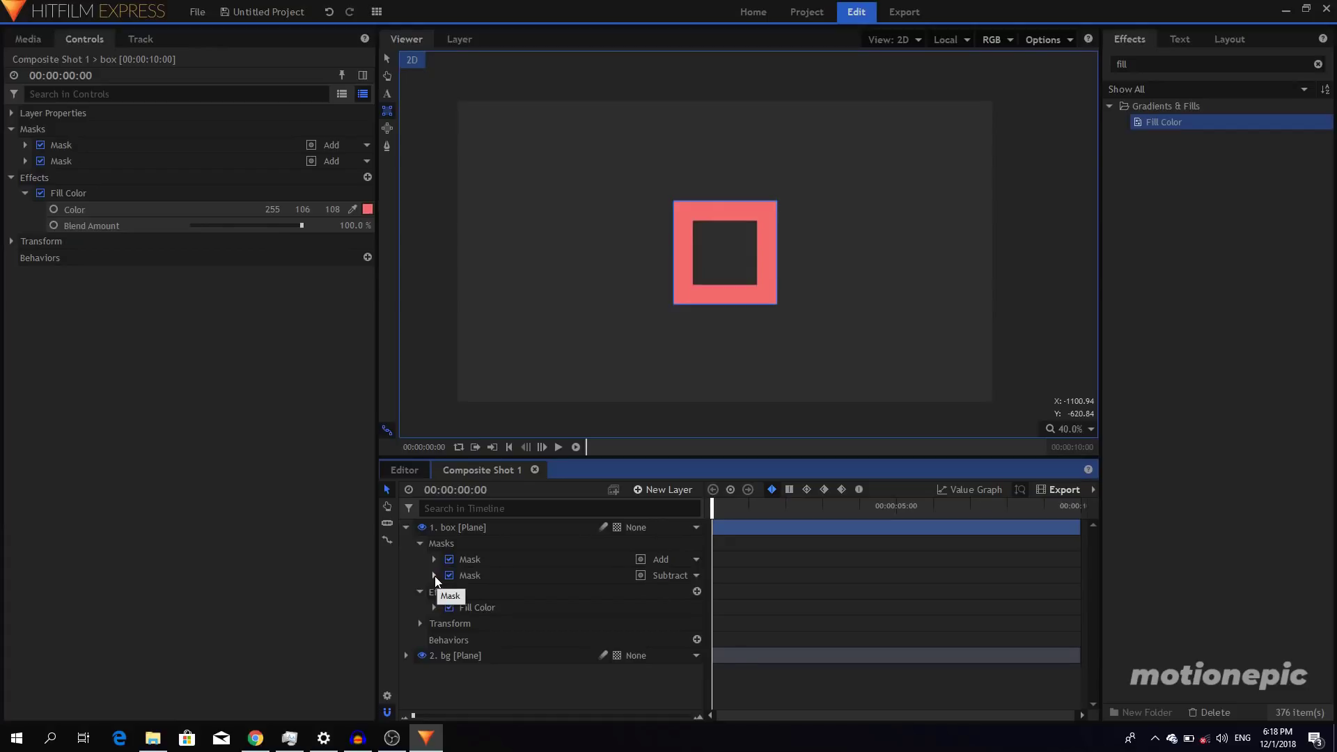
Set the box layer's Rotation to 45° to turn the hollow square into a diamond
{"action": "left_click", "coordinate": [407, 528]}
{"action": "left_click", "coordinate": [407, 528]}
{"action": "left_click", "coordinate": [419, 544]}
{"action": "left_click", "coordinate": [418, 561]}
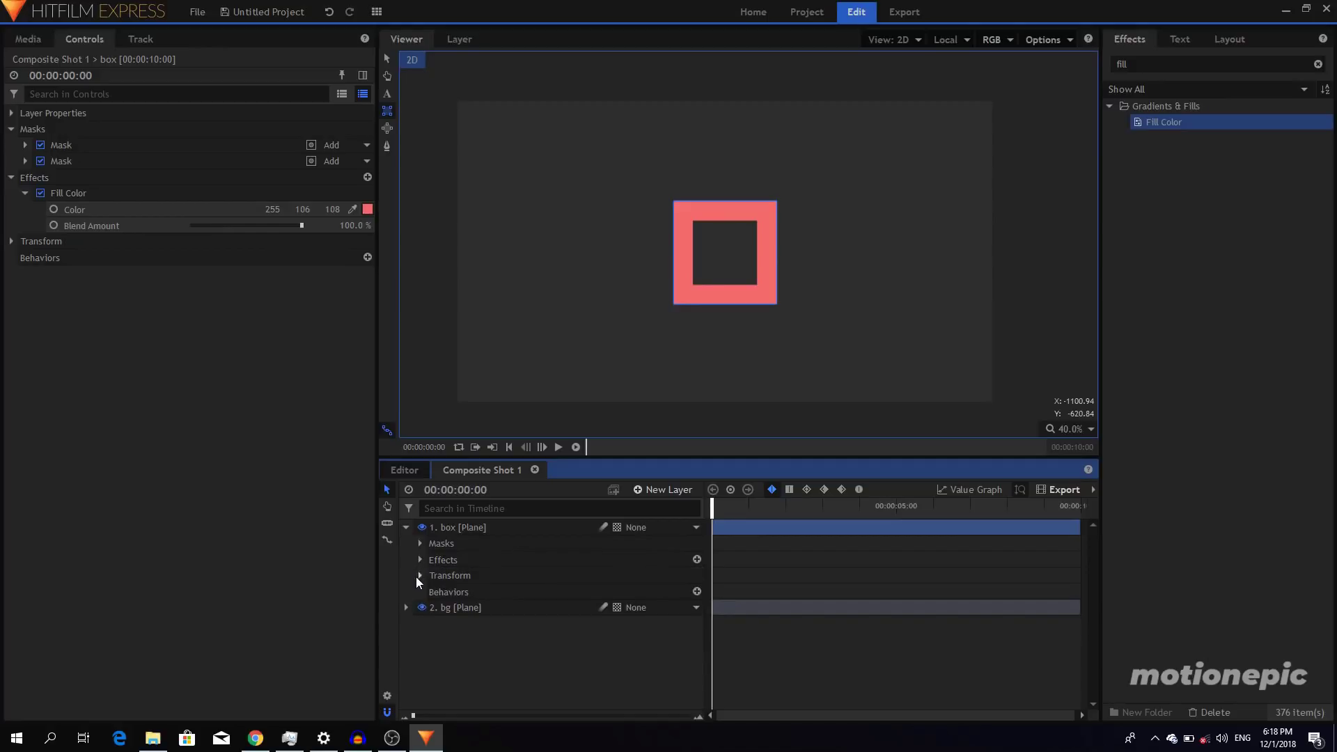
{"action": "left_click", "coordinate": [417, 577]}
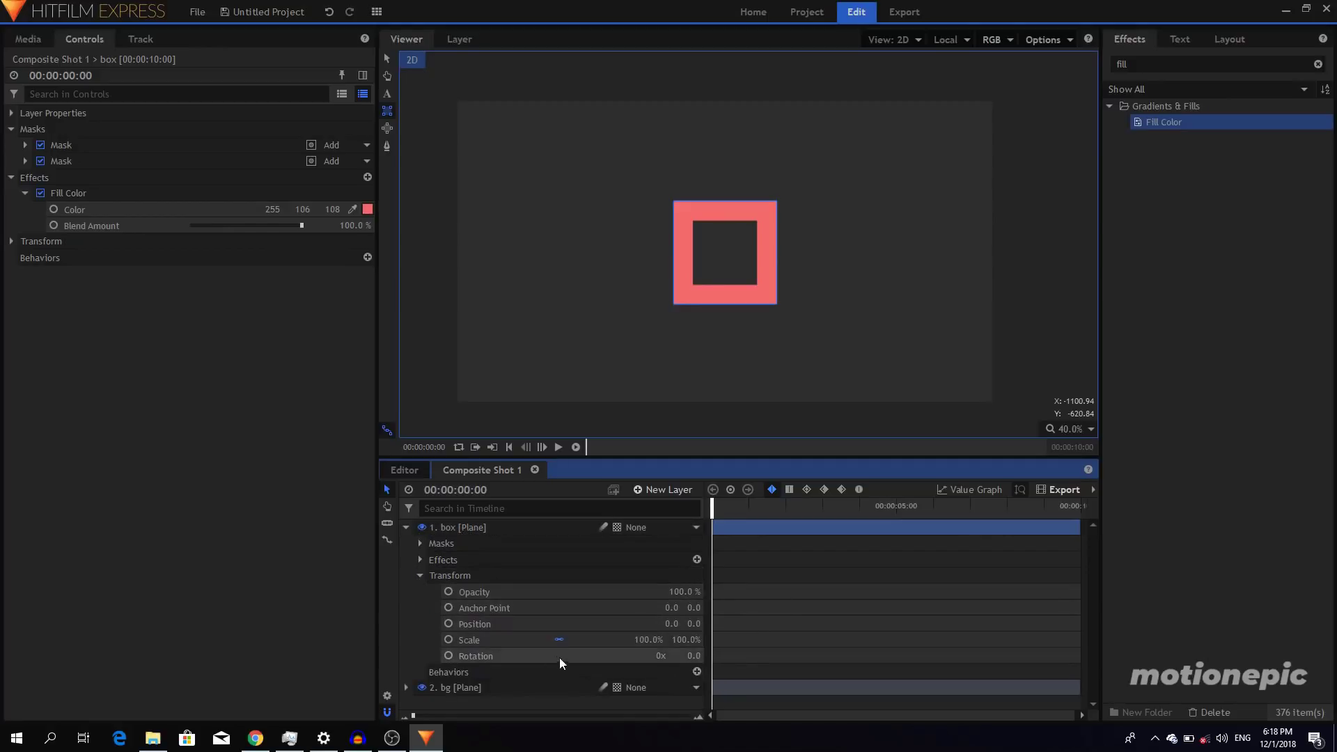
{"action": "left_click", "coordinate": [679, 656]}
{"action": "type", "text": "45"}
{"action": "key", "text": "Return"}
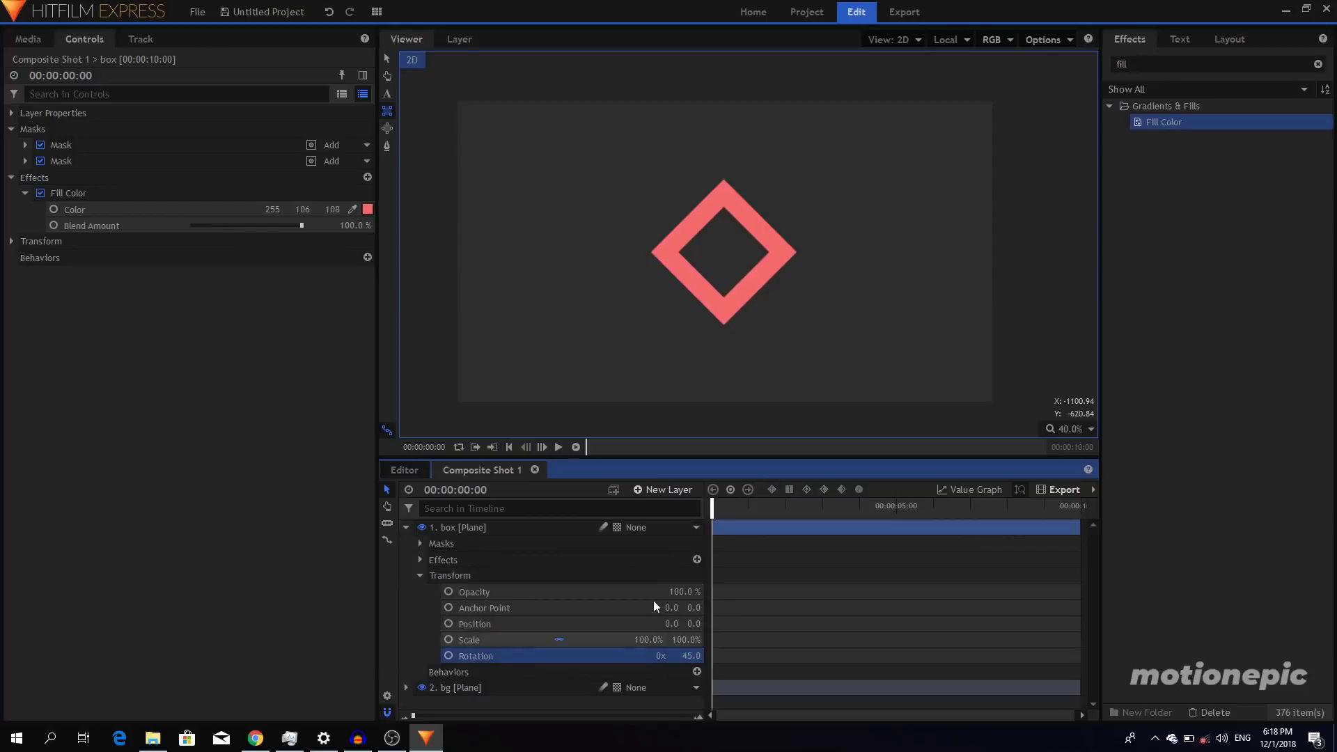
{"action": "left_click", "coordinate": [420, 575]}
{"action": "left_click", "coordinate": [420, 543]}
Set the subtract mask's Expansion to -35 px at the 1-second mark
{"action": "left_click", "coordinate": [478, 575]}
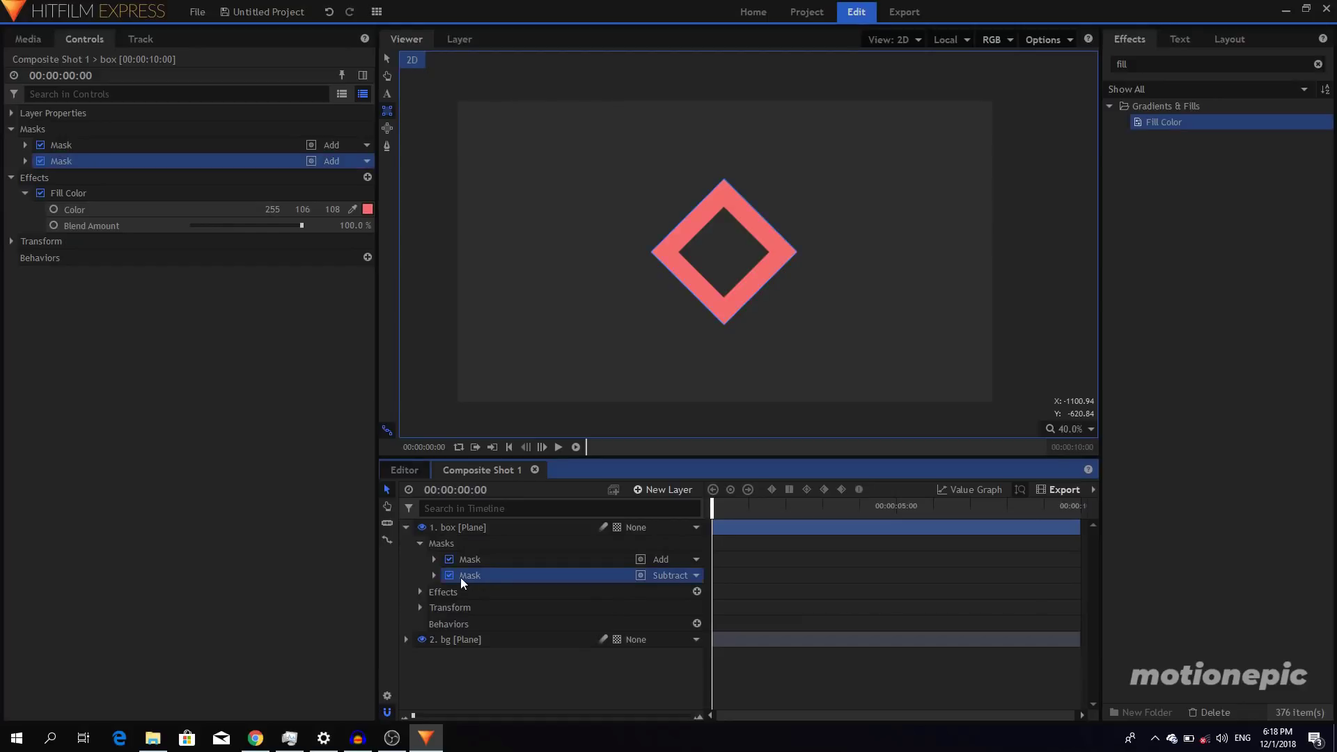
{"action": "left_click", "coordinate": [434, 575]}
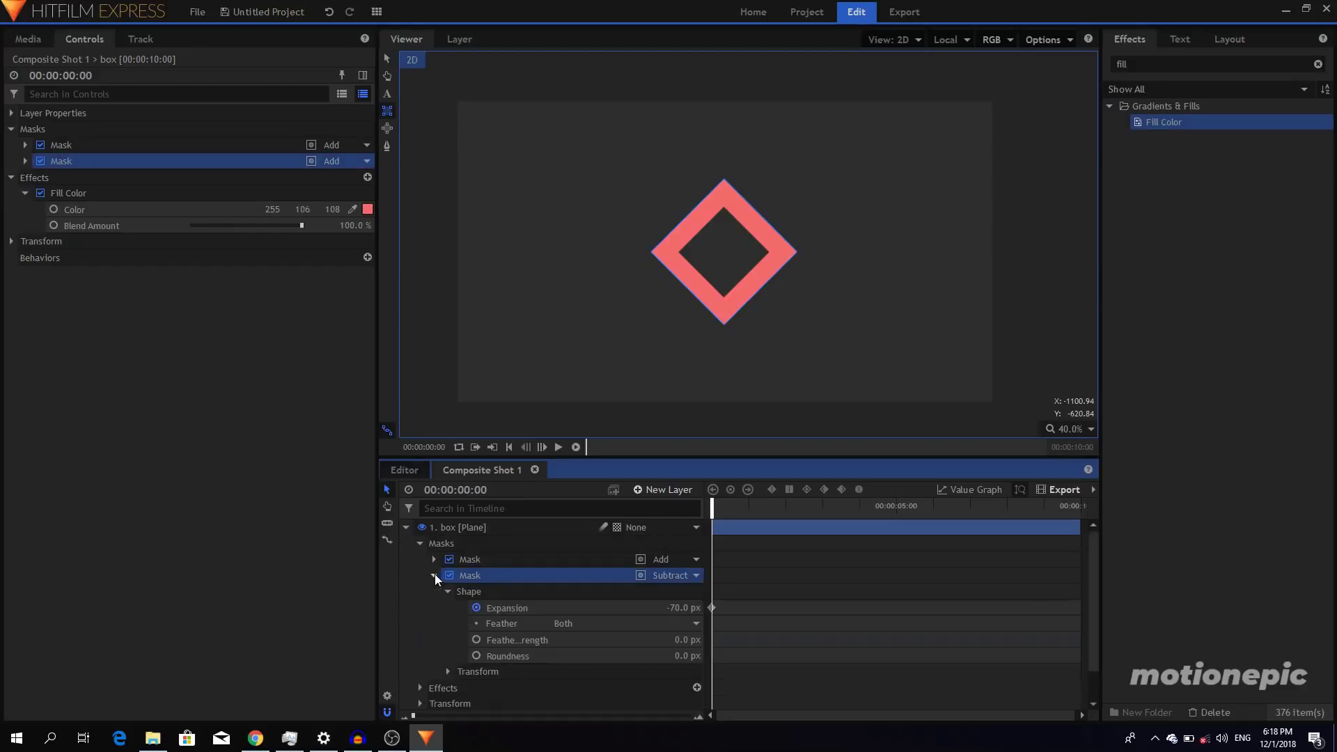
{"action": "left_click", "coordinate": [588, 608]}
{"action": "key", "text": "space"}
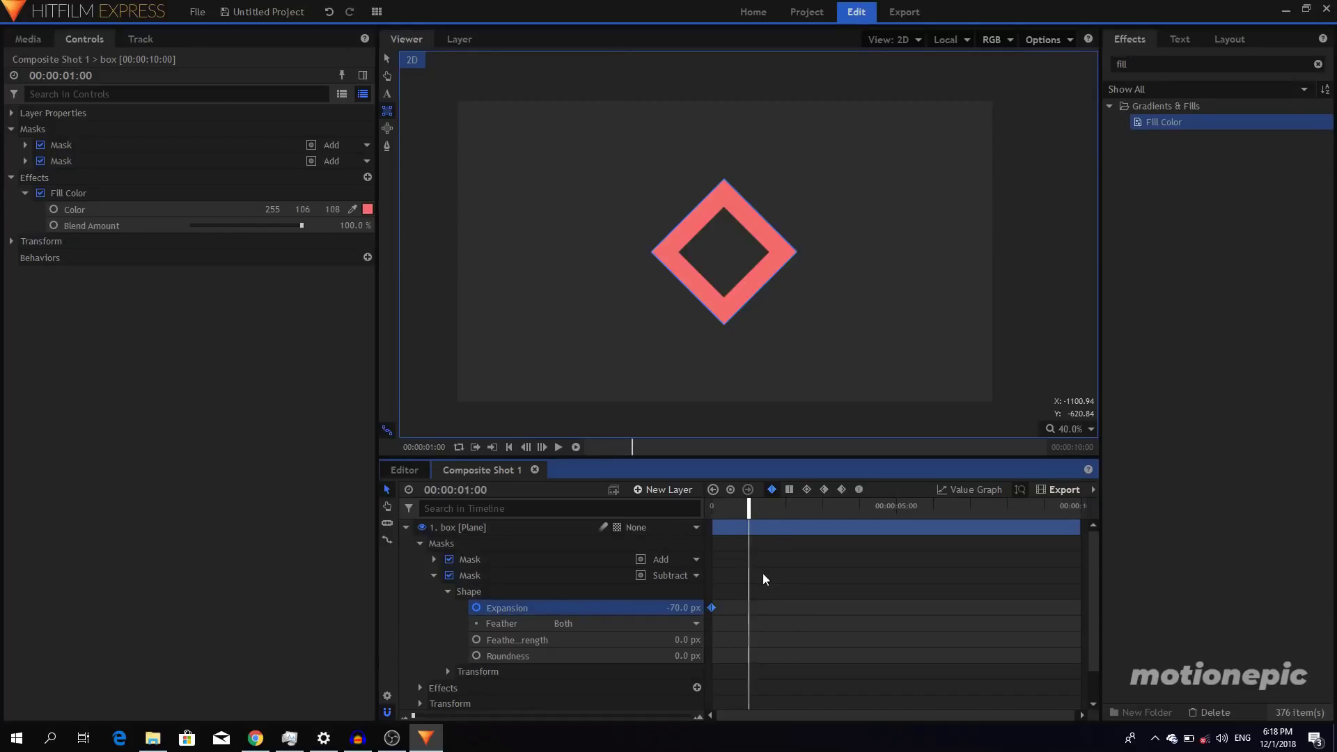
{"action": "mouse_move", "coordinate": [683, 608]}
{"action": "left_mouse_down"}
{"action": "mouse_move", "coordinate": [717, 608]}
{"action": "mouse_move", "coordinate": [705, 612]}
{"action": "left_mouse_up"}
Make the Expansion keyframes Bezier, ease the Value Graph curve, and preview the thinning outline
{"action": "left_click", "coordinate": [861, 494]}
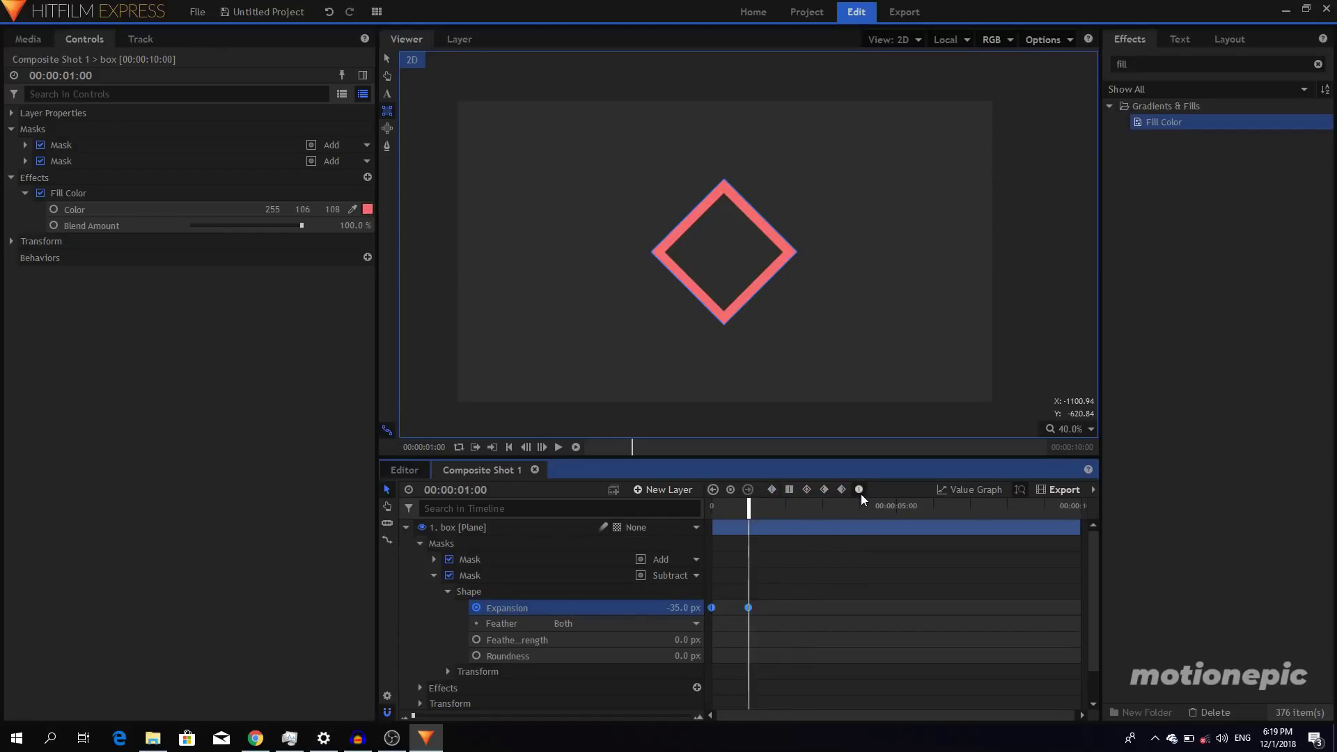
{"action": "left_click", "coordinate": [965, 491]}
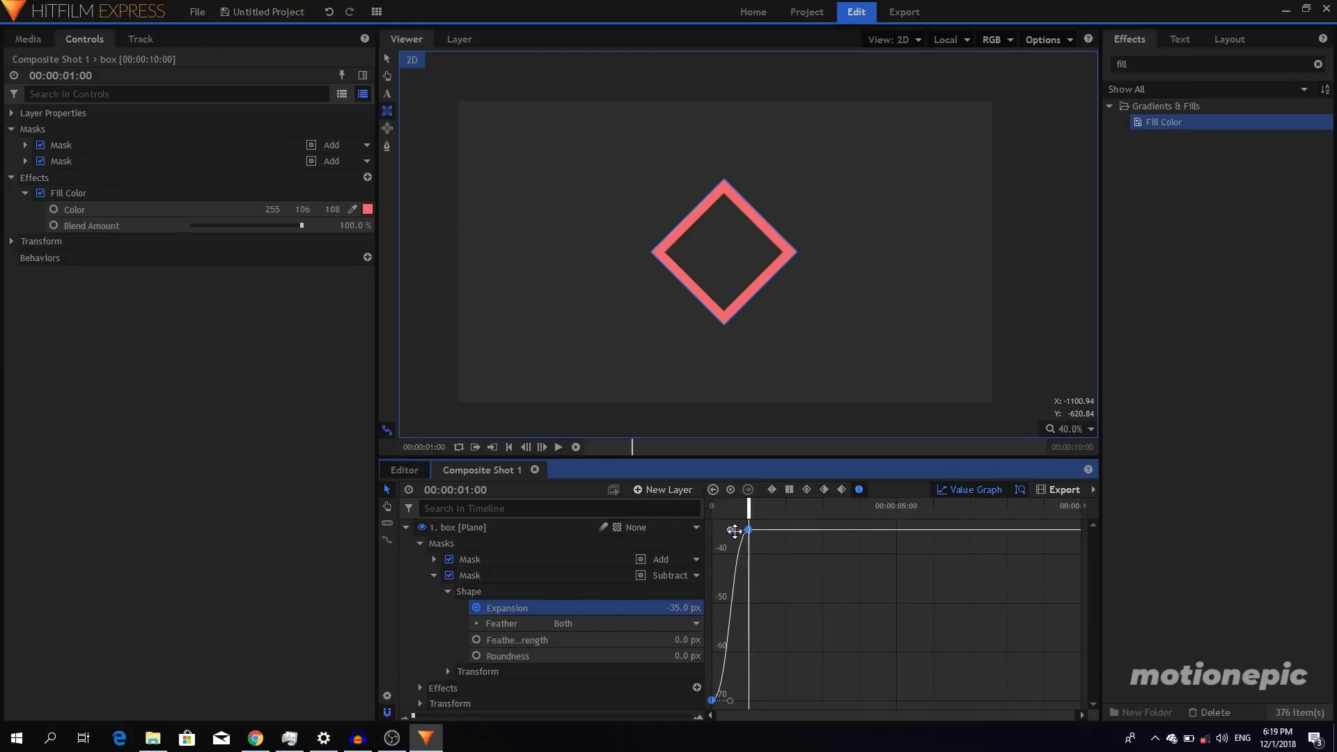
{"action": "left_click_drag", "start_coordinate": [731, 530], "coordinate": [686, 531]}
{"action": "key", "text": "Home"}
{"action": "key", "text": "space"}
{"action": "mouse_move", "coordinate": [750, 506]}
{"action": "left_mouse_down"}
{"action": "mouse_move", "coordinate": [722, 506]}
{"action": "mouse_move", "coordinate": [749, 507]}
{"action": "left_mouse_up"}
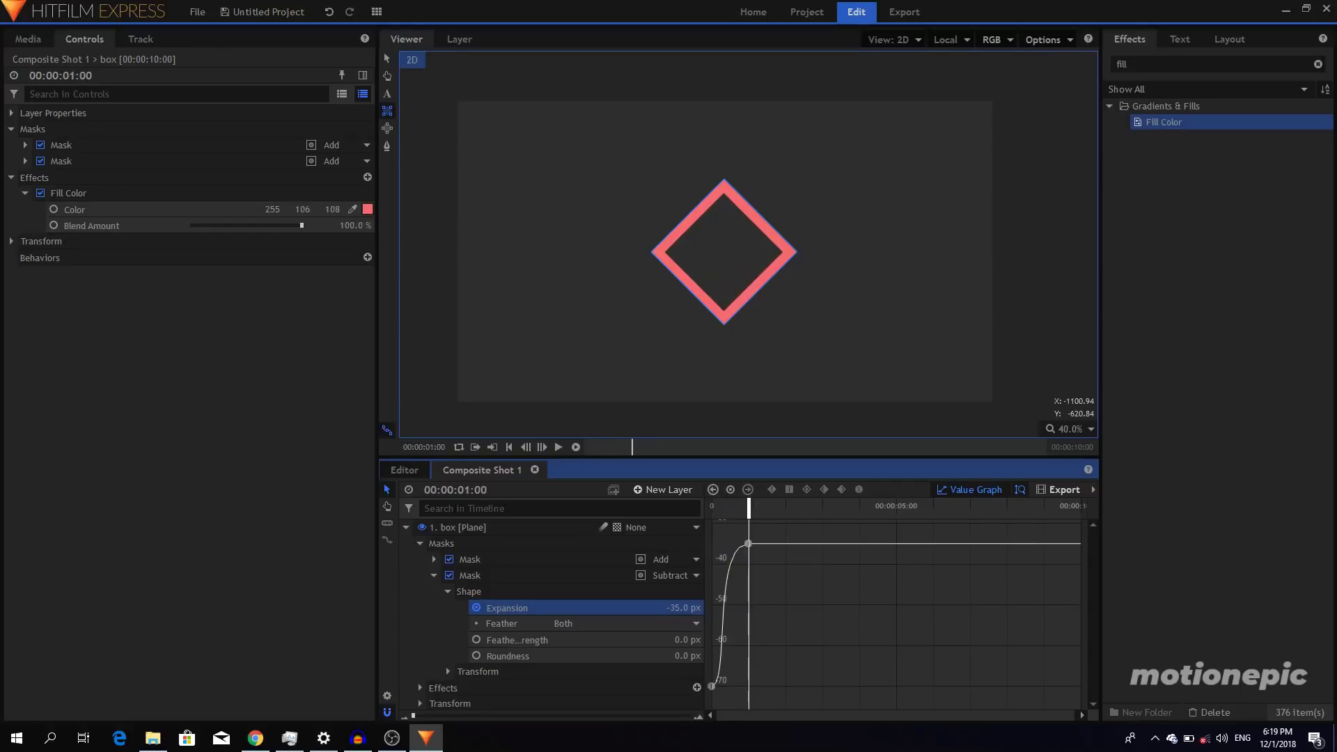
{"action": "left_click", "coordinate": [421, 543]}
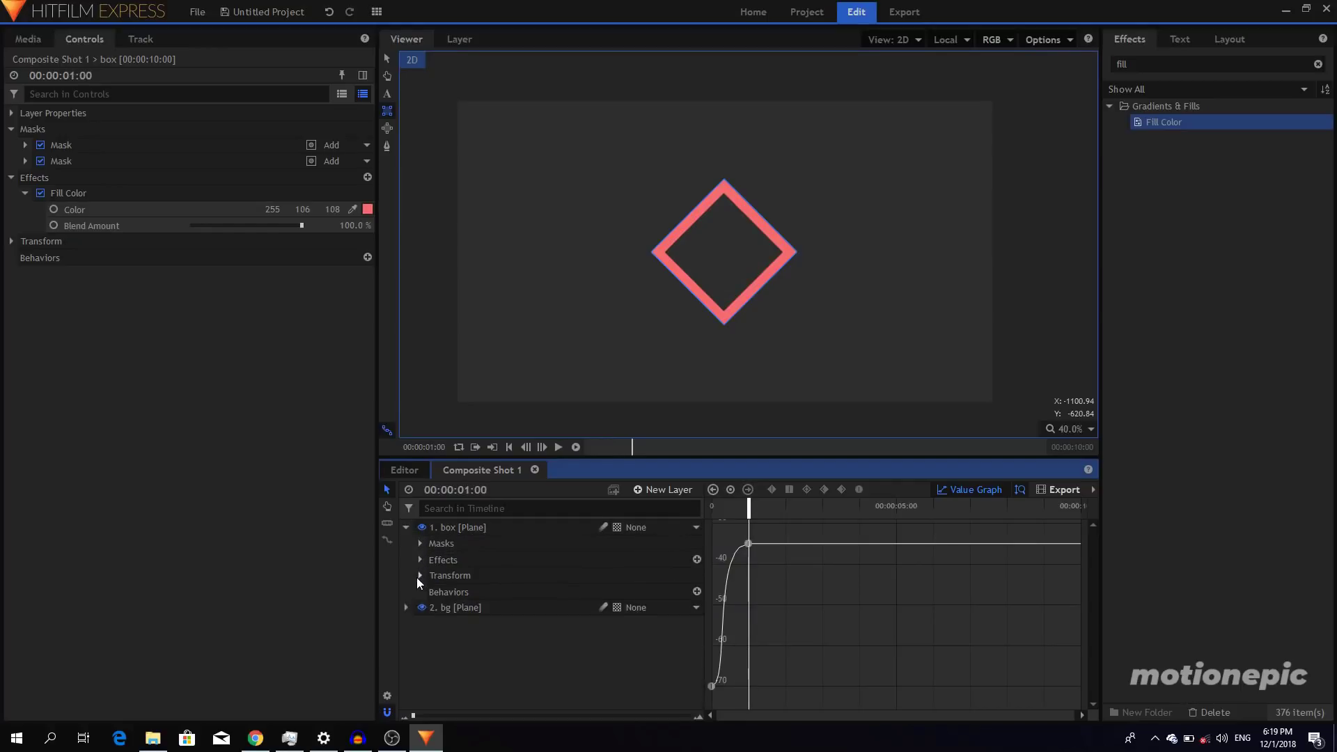
Keyframe the diamond's Scale at 100% at 1 second and 0% at the start
{"action": "left_click", "coordinate": [420, 575]}
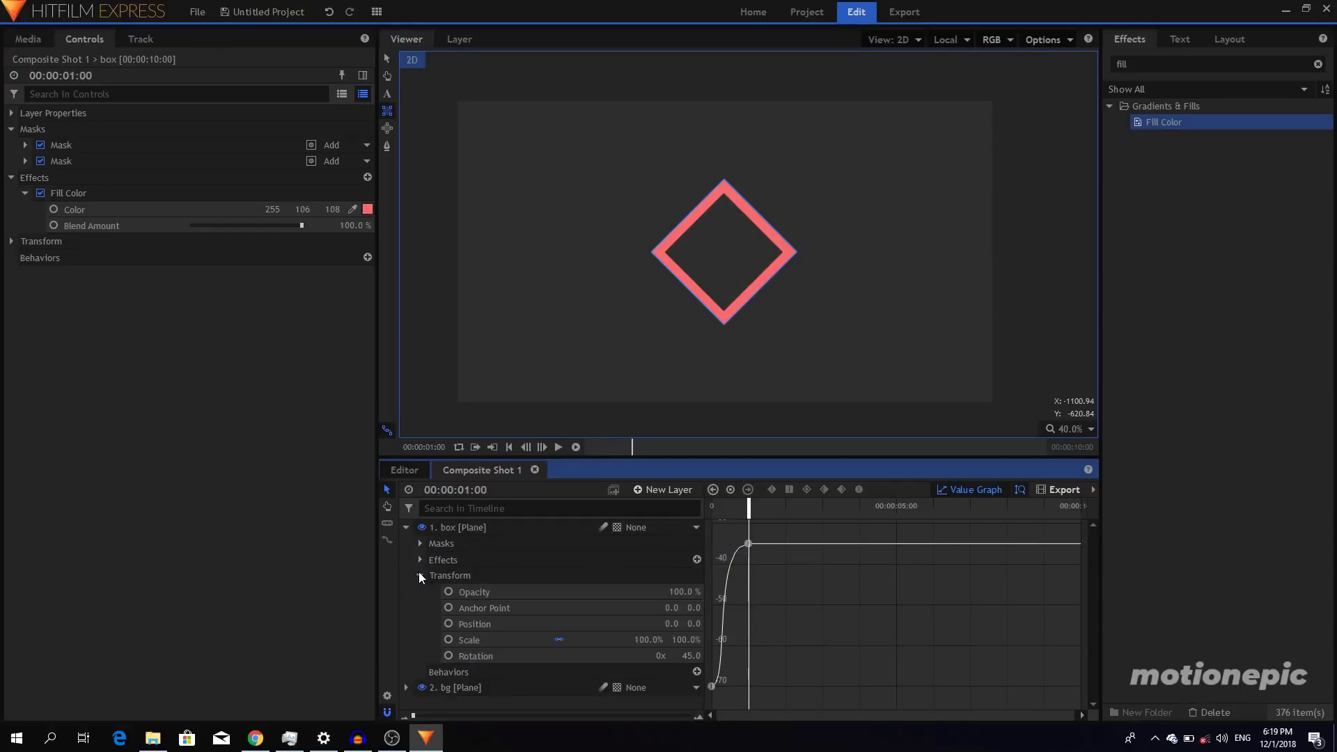
{"action": "left_click", "coordinate": [957, 491]}
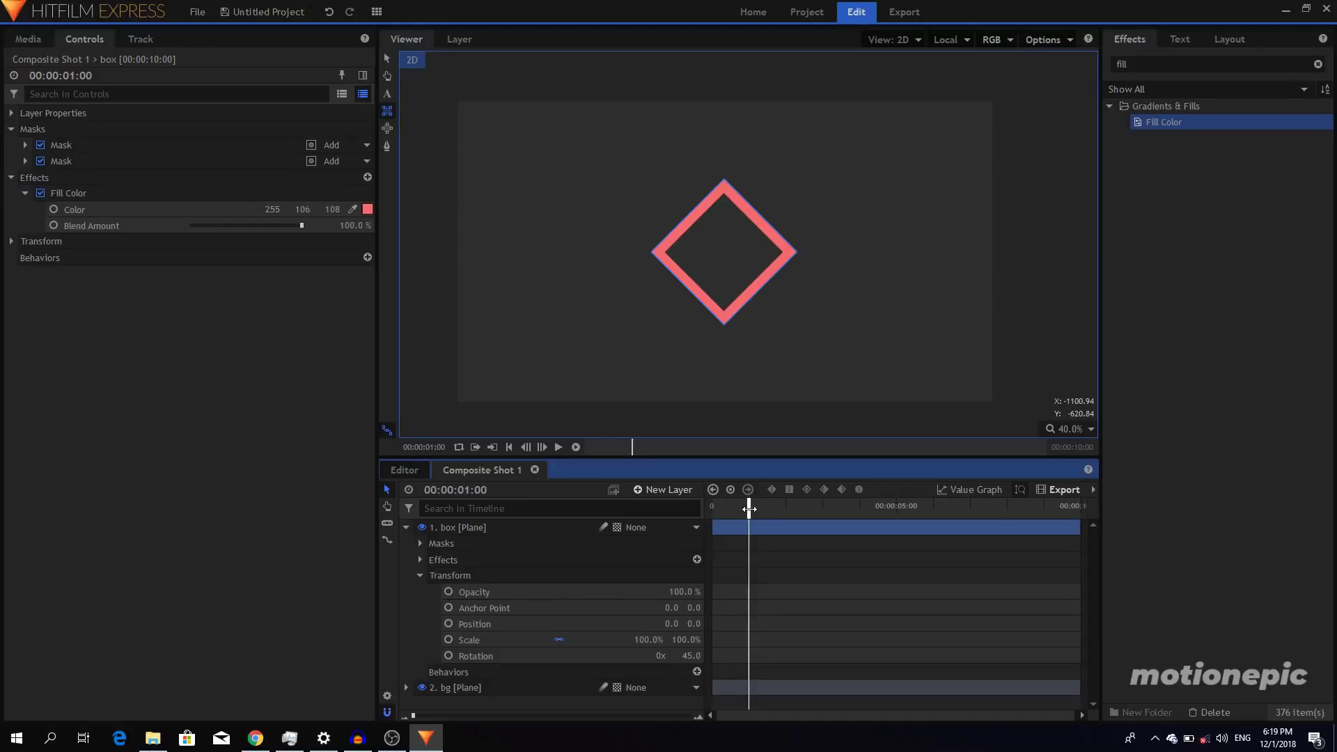
{"action": "left_click", "coordinate": [448, 639]}
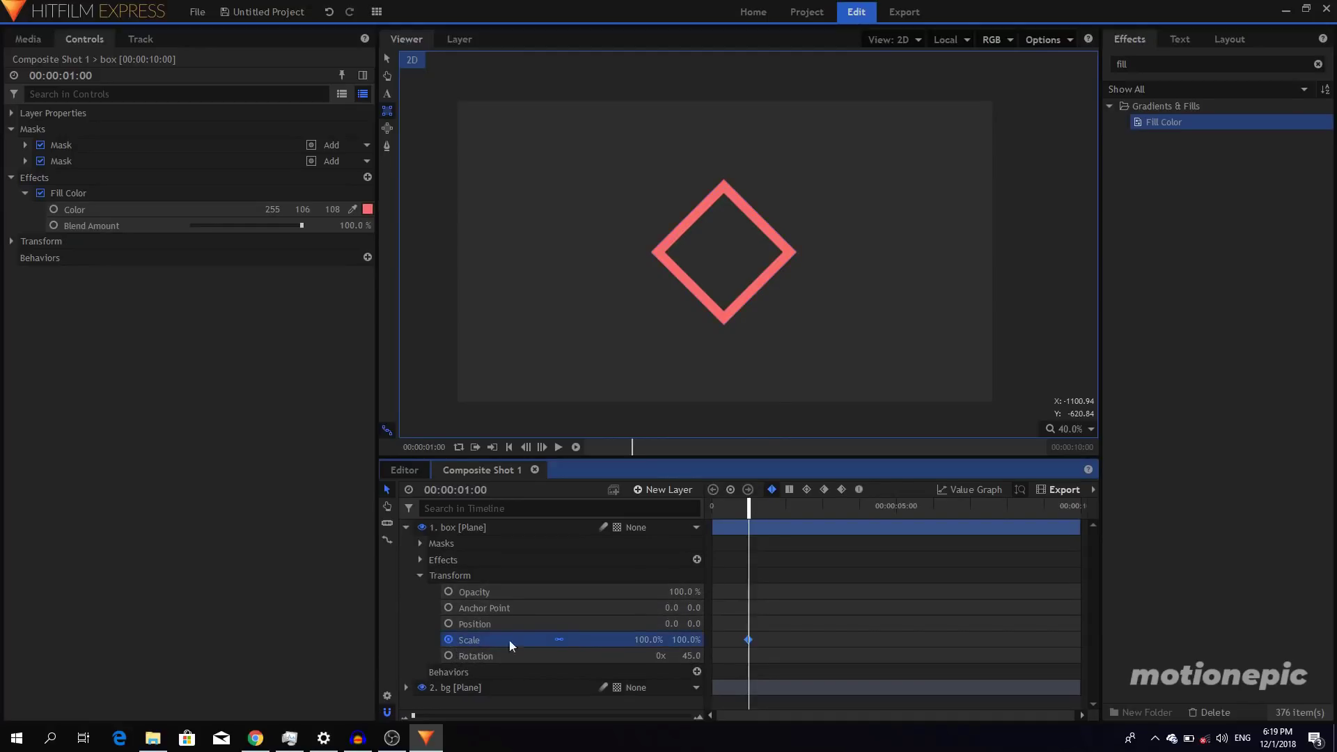
{"action": "left_click_drag", "start_coordinate": [744, 514], "coordinate": [687, 514]}
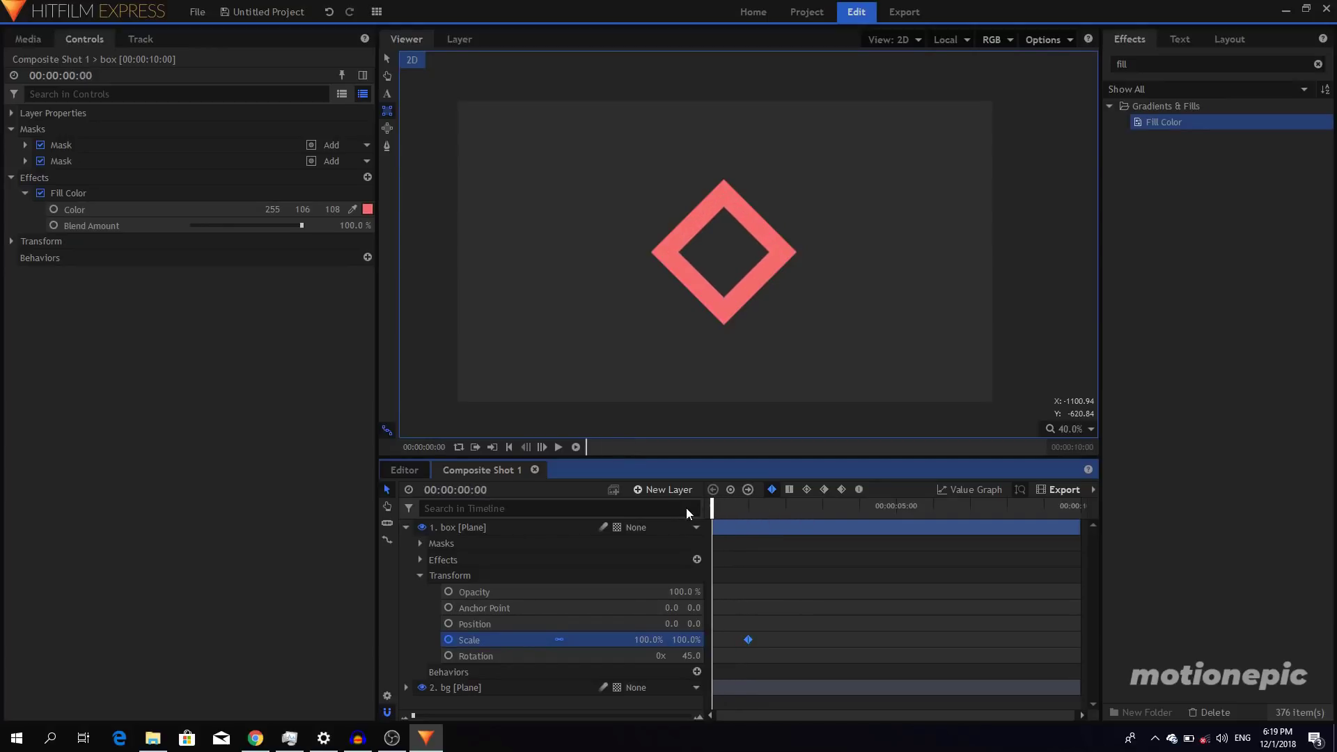
{"action": "left_click", "coordinate": [691, 639]}
{"action": "type", "text": "0"}
{"action": "key", "text": "Return"}
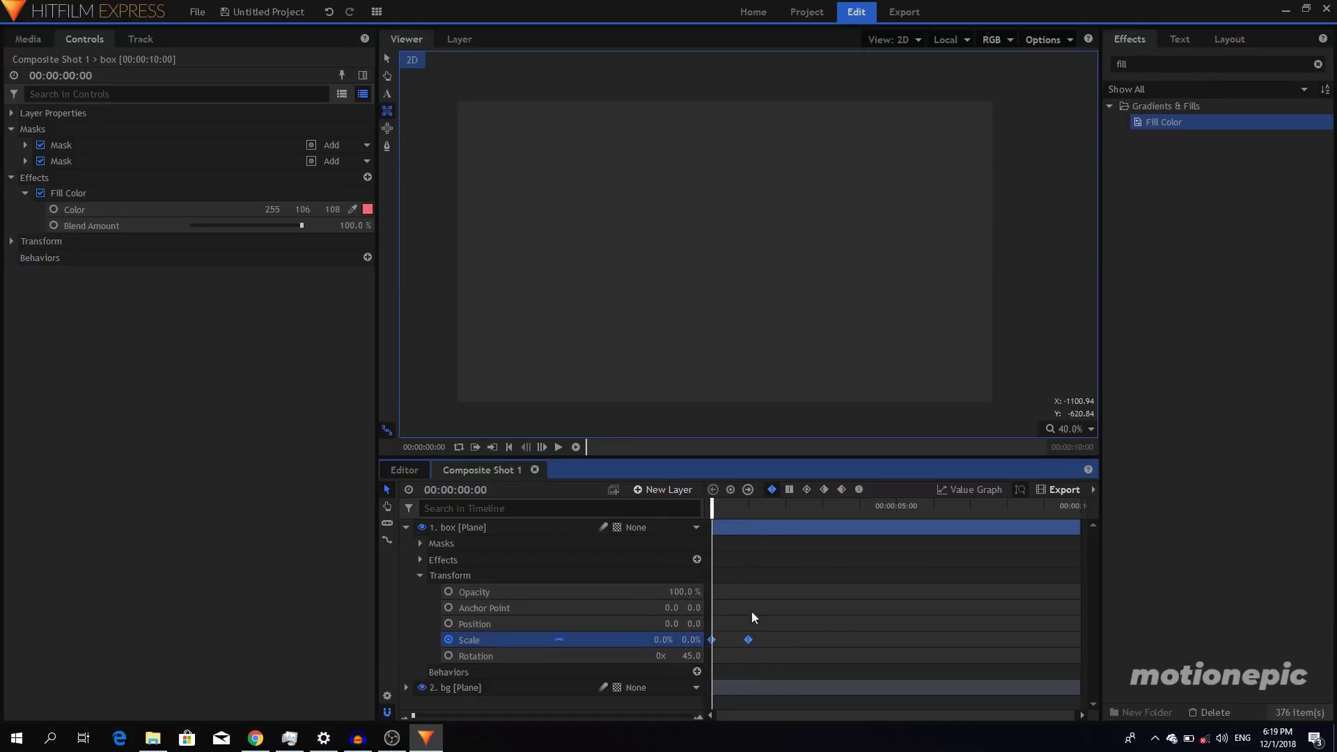
Make the Scale keyframes Bezier, ease the curve in the Value Graph, and play it back
{"action": "left_click", "coordinate": [860, 489]}
{"action": "left_click", "coordinate": [958, 492]}
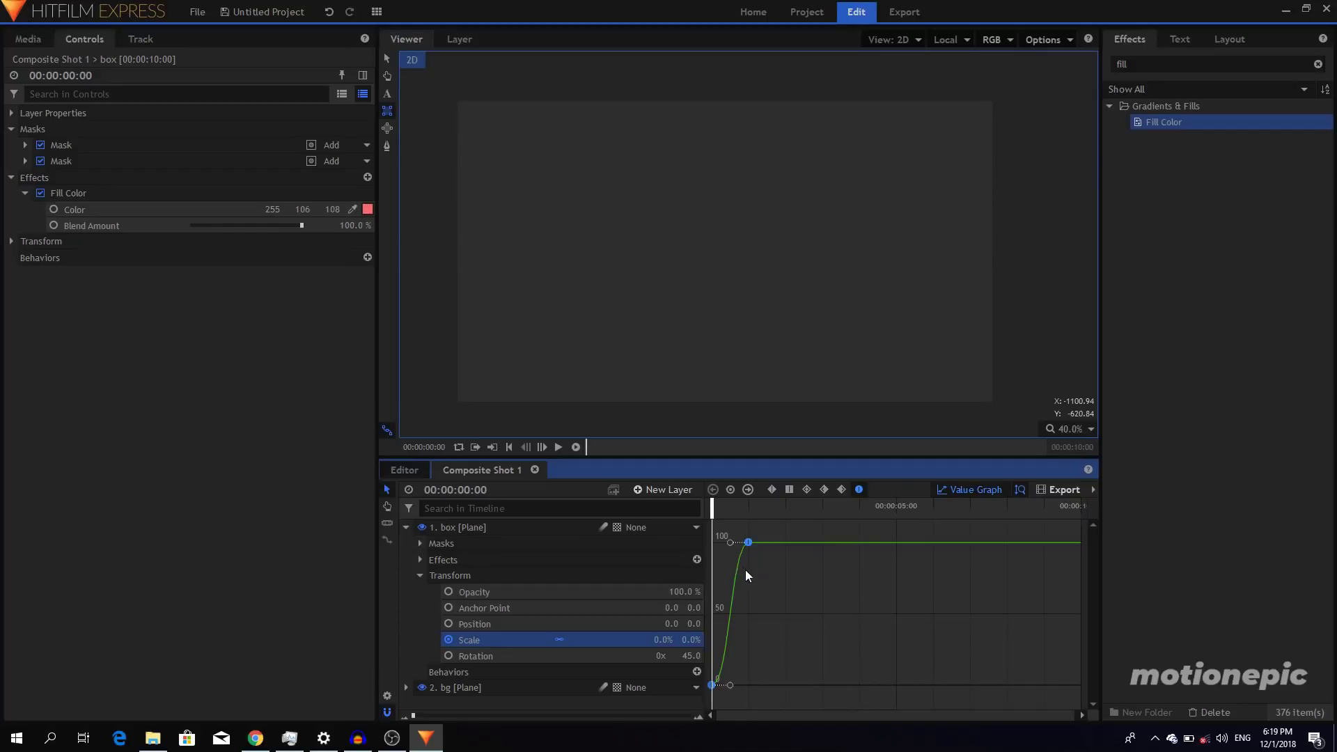
{"action": "left_click_drag", "start_coordinate": [733, 543], "coordinate": [681, 546]}
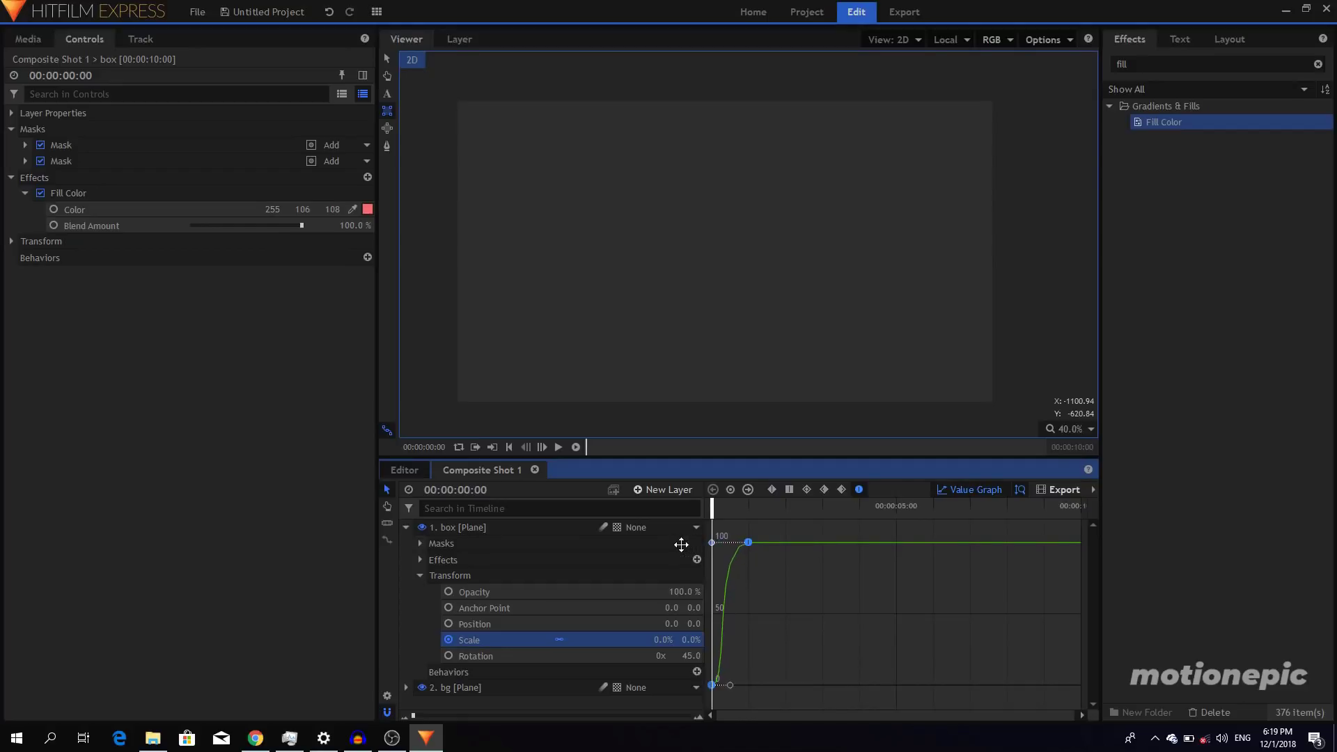
{"action": "left_click", "coordinate": [964, 489]}
{"action": "key", "text": "space"}
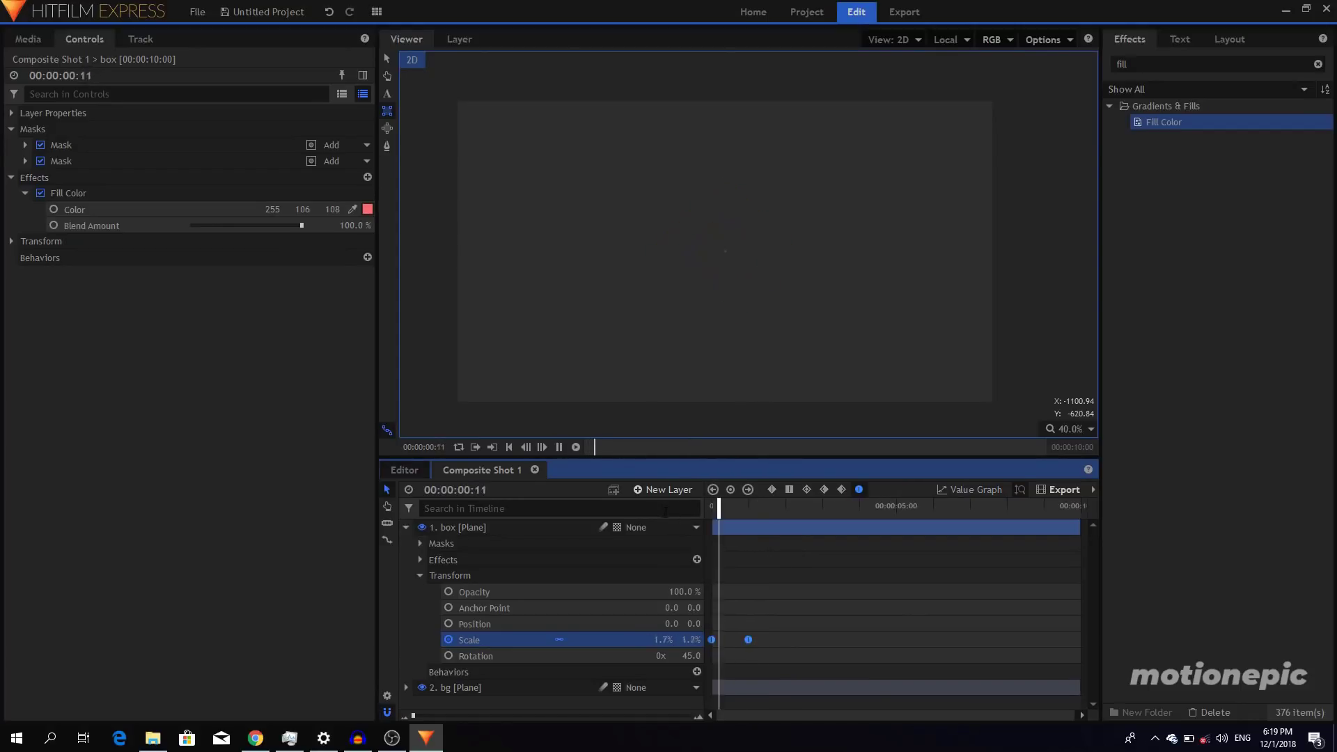
Shift the Expansion keyframes later so the border thins after the diamond pops in
{"action": "left_click", "coordinate": [420, 575]}
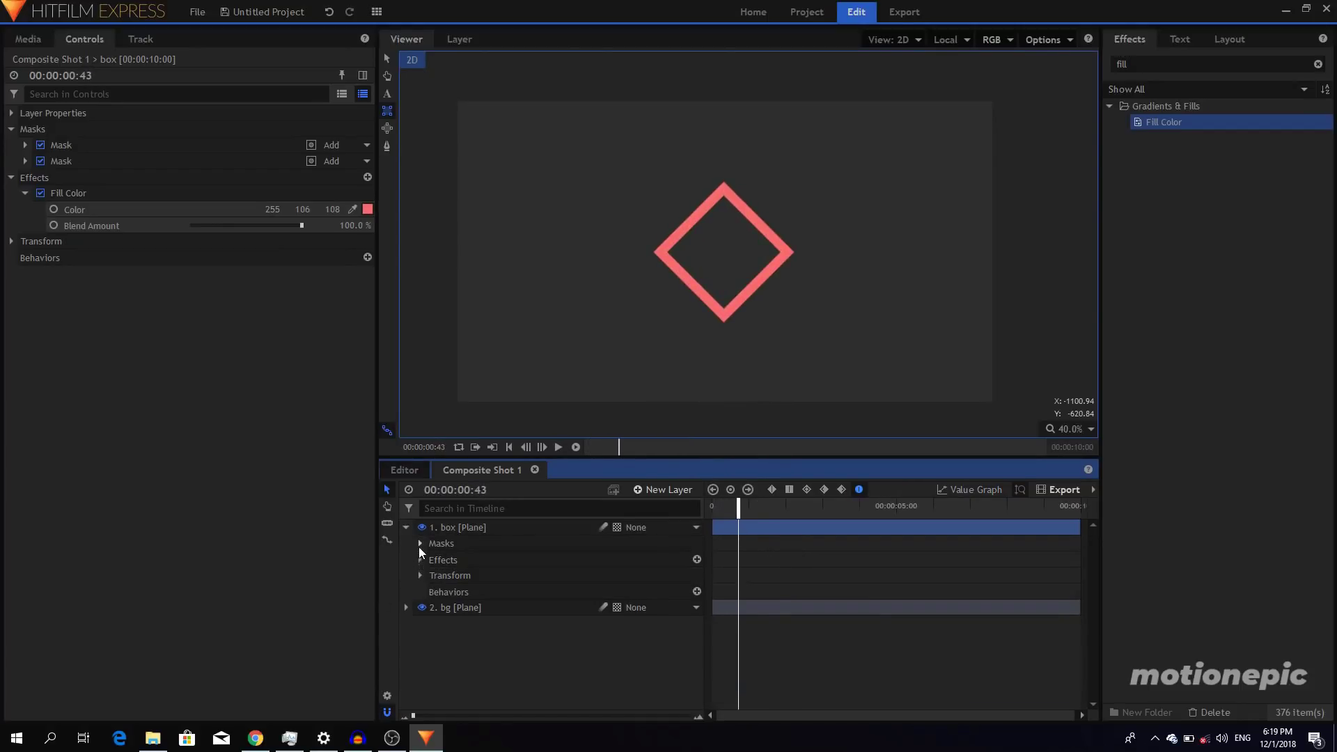
{"action": "left_click", "coordinate": [420, 543]}
{"action": "left_click", "coordinate": [555, 608]}
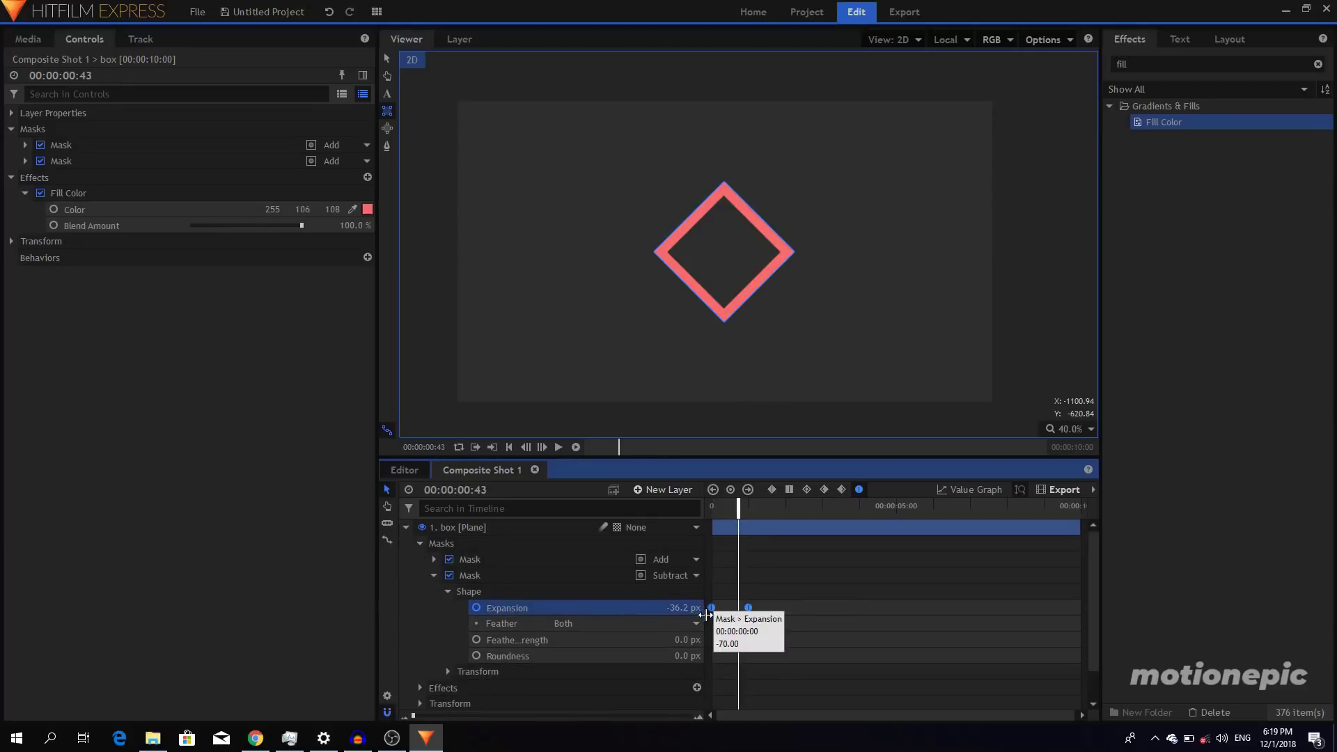
{"action": "left_click_drag", "start_coordinate": [413, 716], "coordinate": [451, 730]}
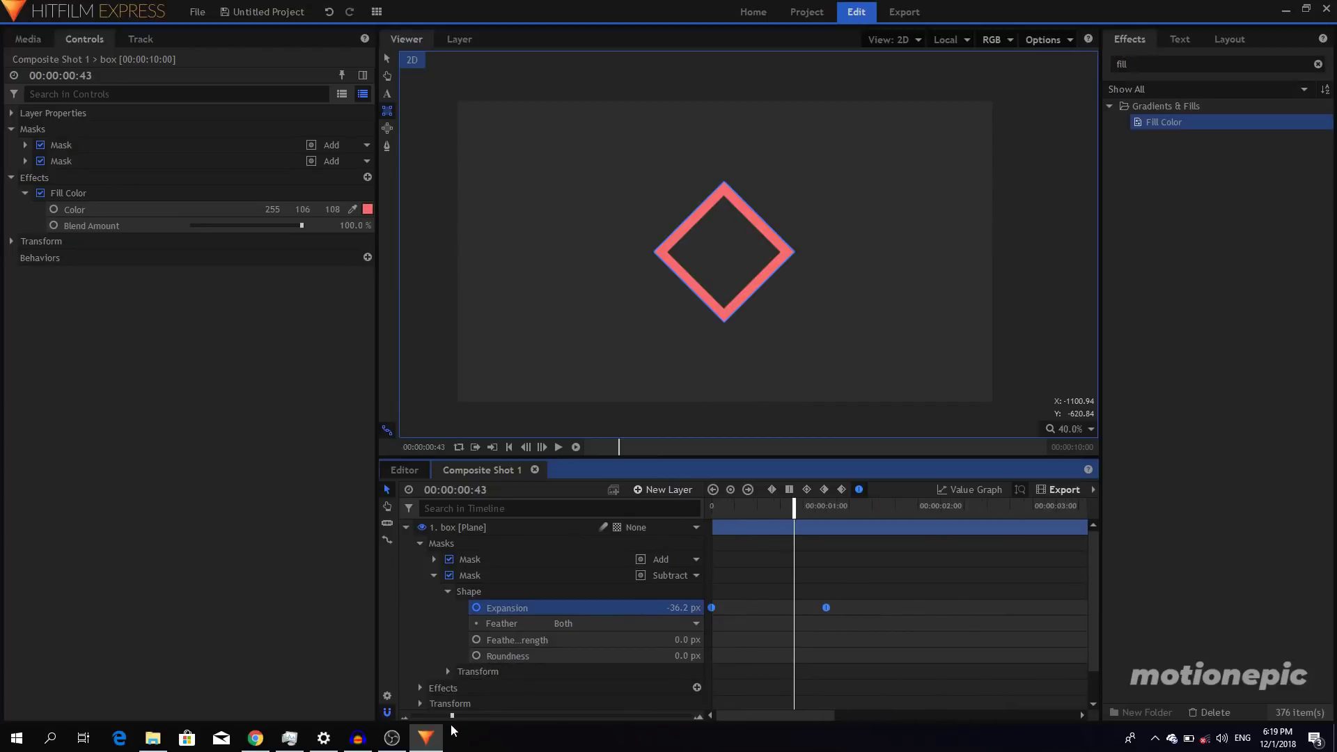
{"action": "left_click_drag", "start_coordinate": [712, 607], "coordinate": [764, 612]}
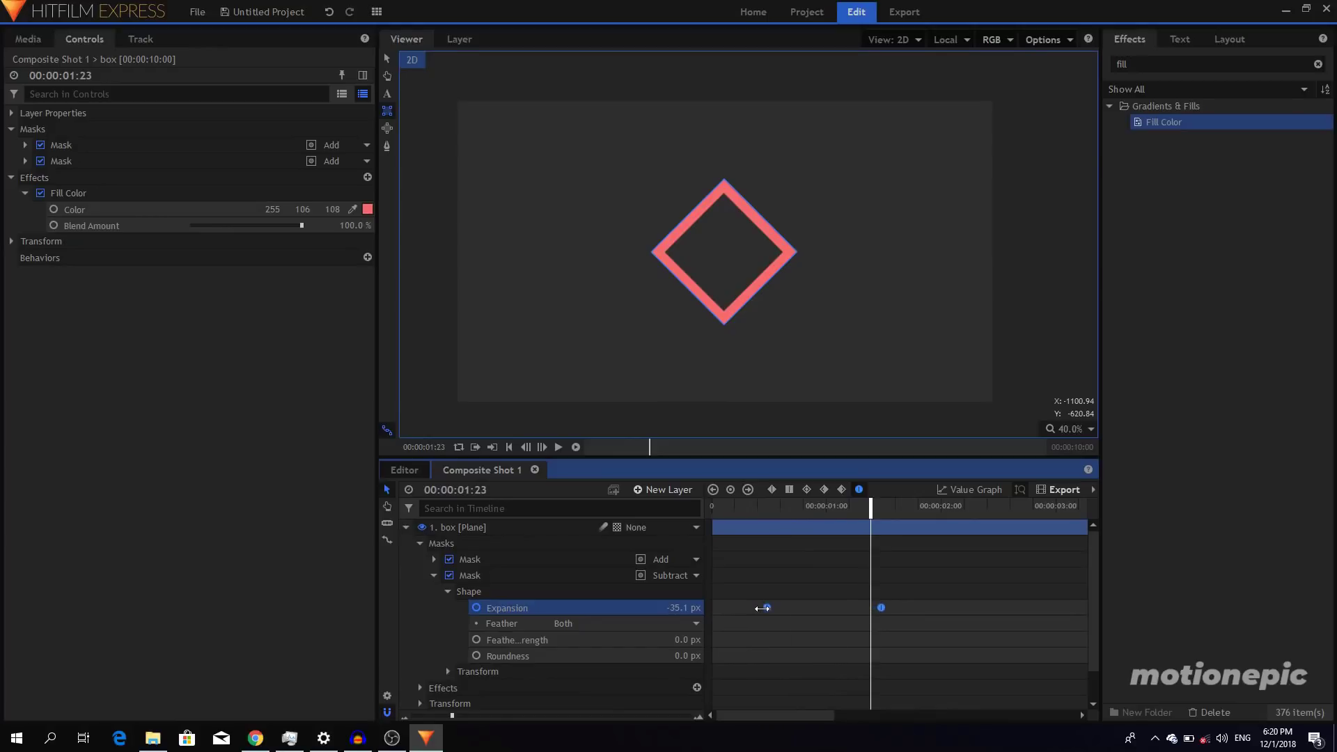
{"action": "left_click_drag", "start_coordinate": [750, 507], "coordinate": [666, 512]}
{"action": "left_click", "coordinate": [746, 637]}
{"action": "key", "text": "space"}
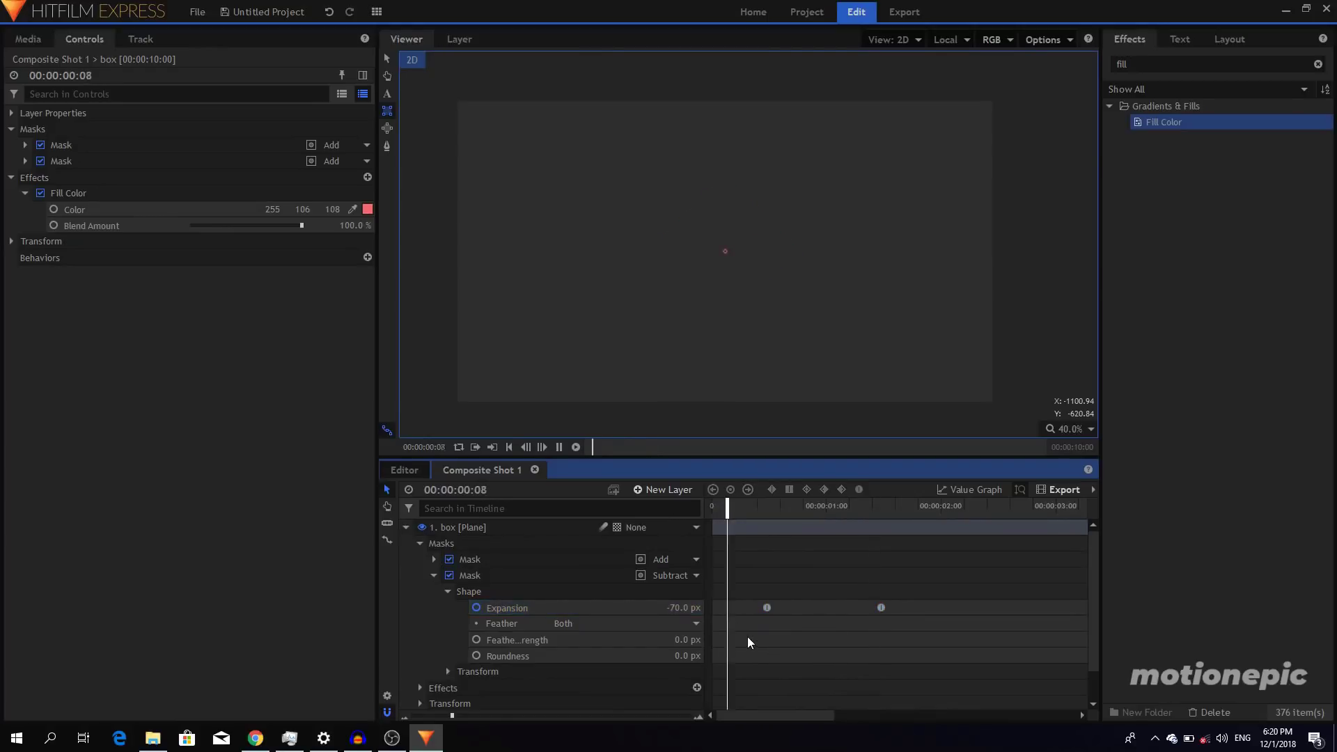
{"action": "key", "text": "space"}
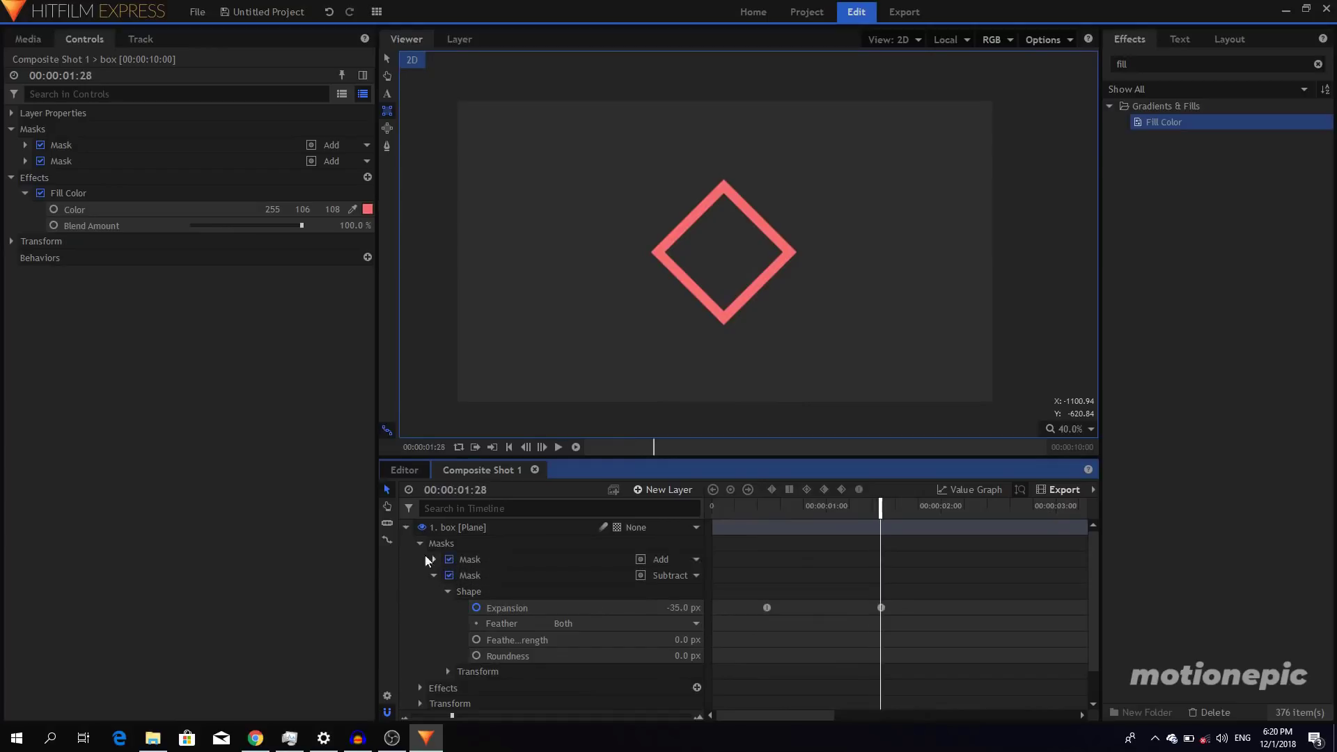
Select the second Expansion keyframe, collapse the box layer, and play the build-in from the start
{"action": "left_click", "coordinate": [766, 608]}
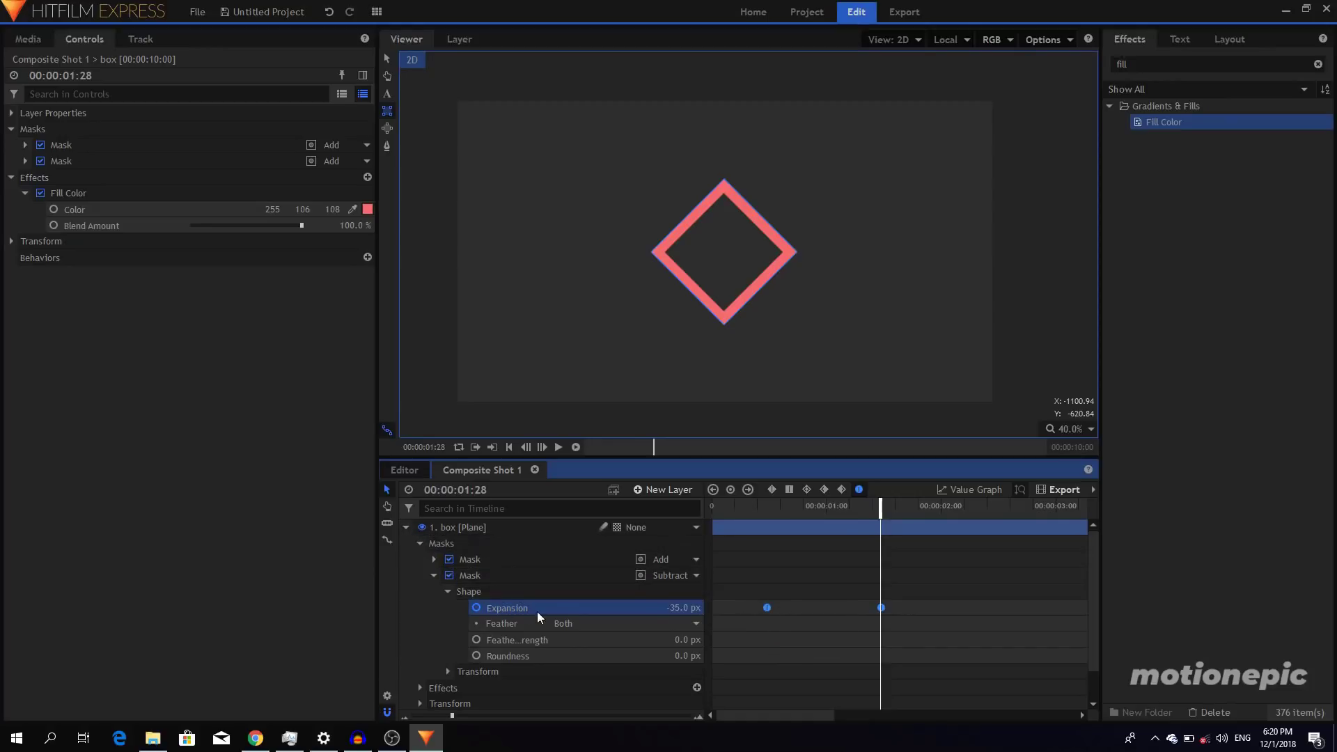
{"action": "mouse_move", "coordinate": [768, 613]}
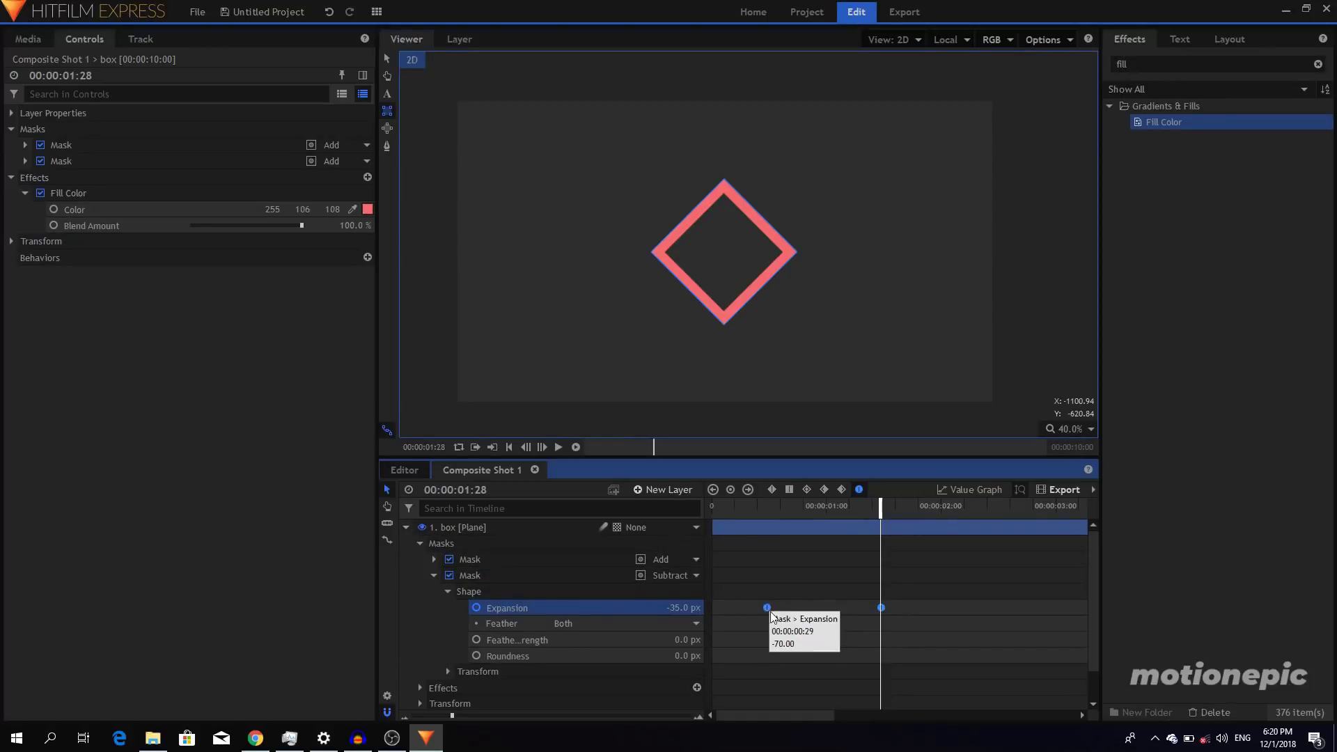
{"action": "left_click", "coordinate": [406, 527]}
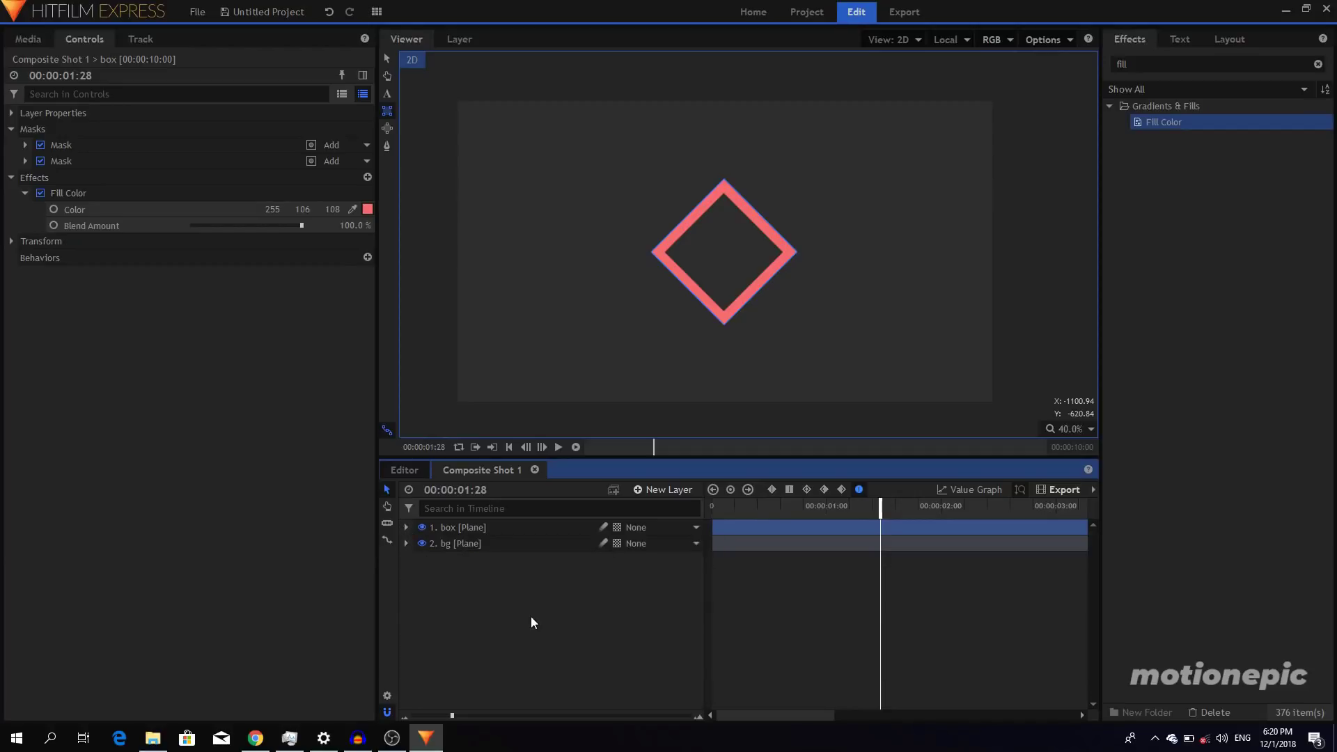
{"action": "left_click", "coordinate": [714, 508]}
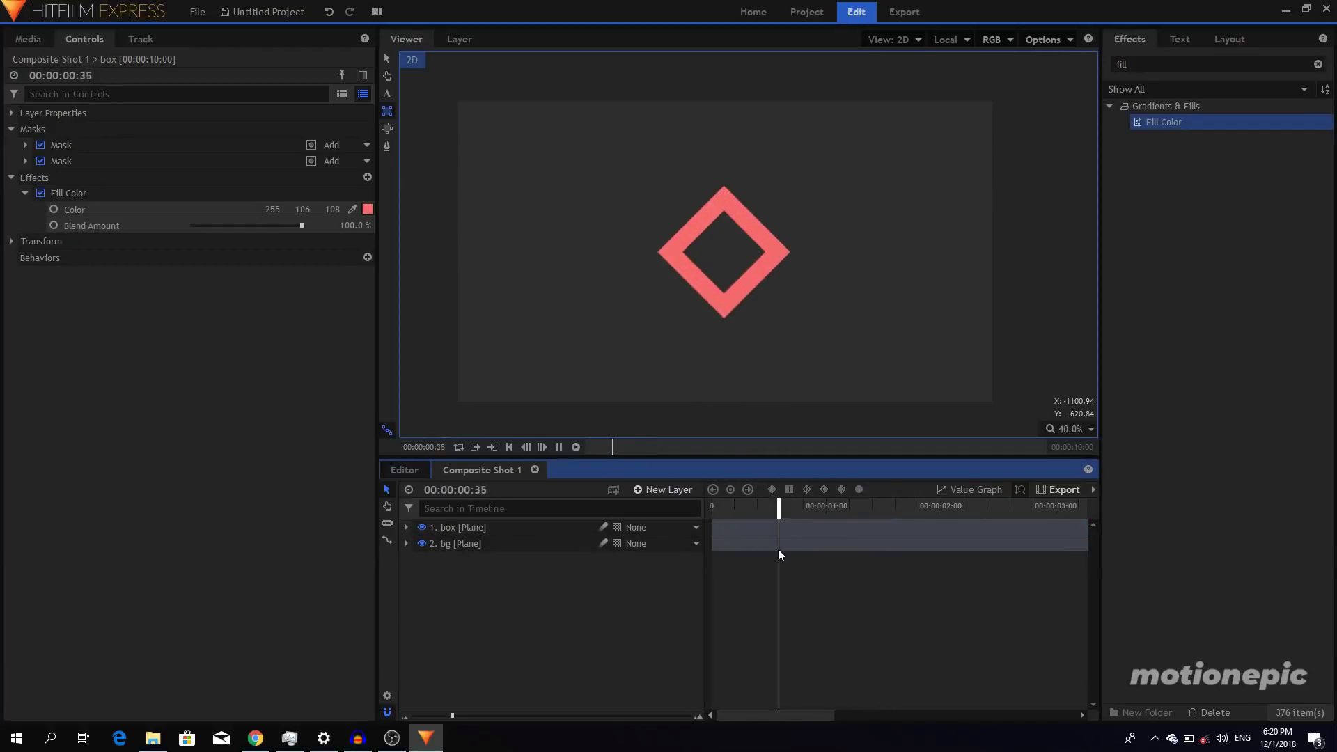
{"action": "key", "text": "space"}
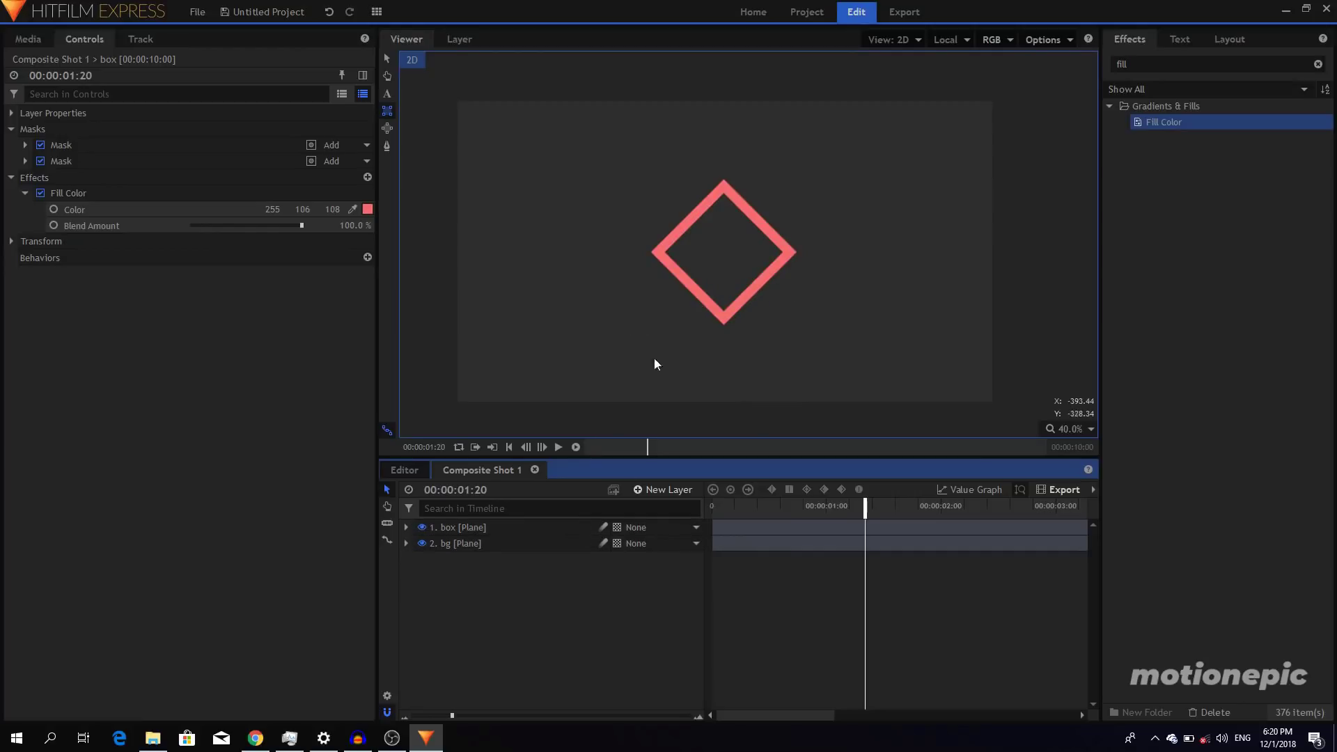
{"action": "left_click", "coordinate": [655, 490]}
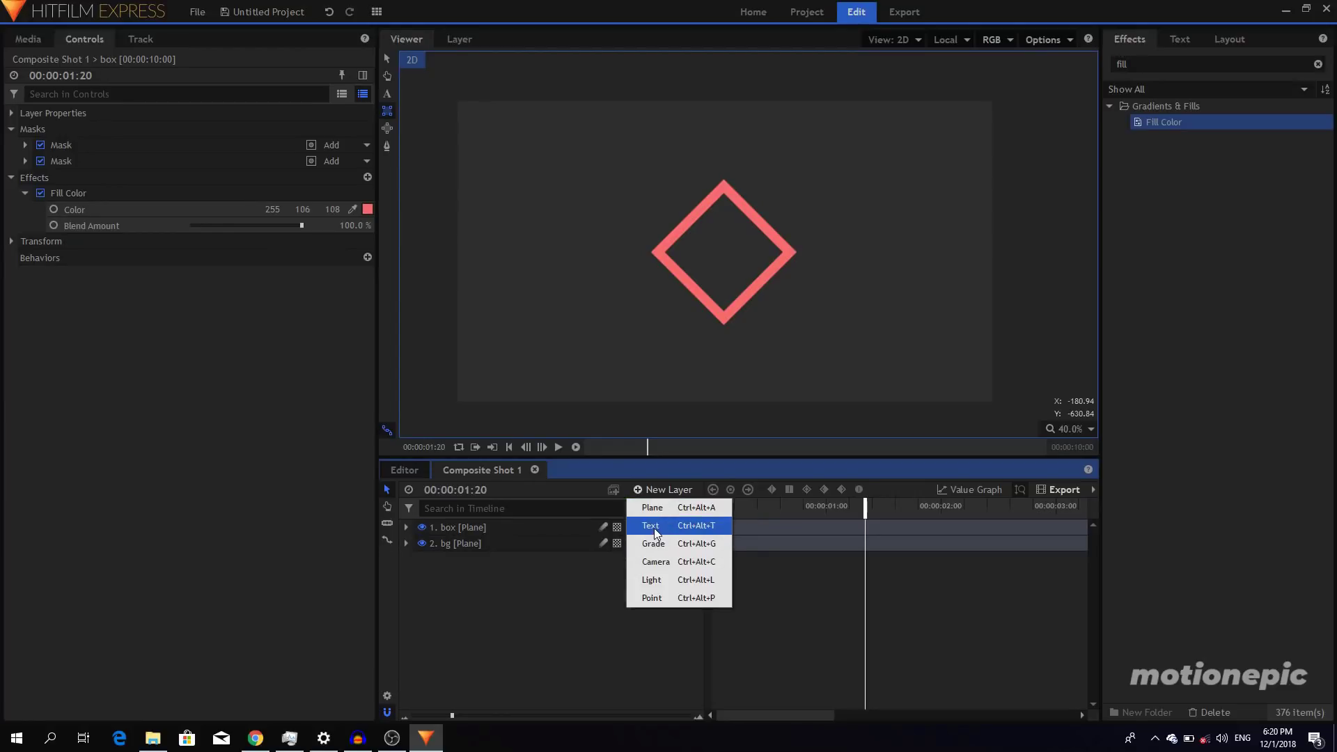
Add a text layer reading 'corporate' and select all of its text
{"action": "left_click", "coordinate": [654, 528]}
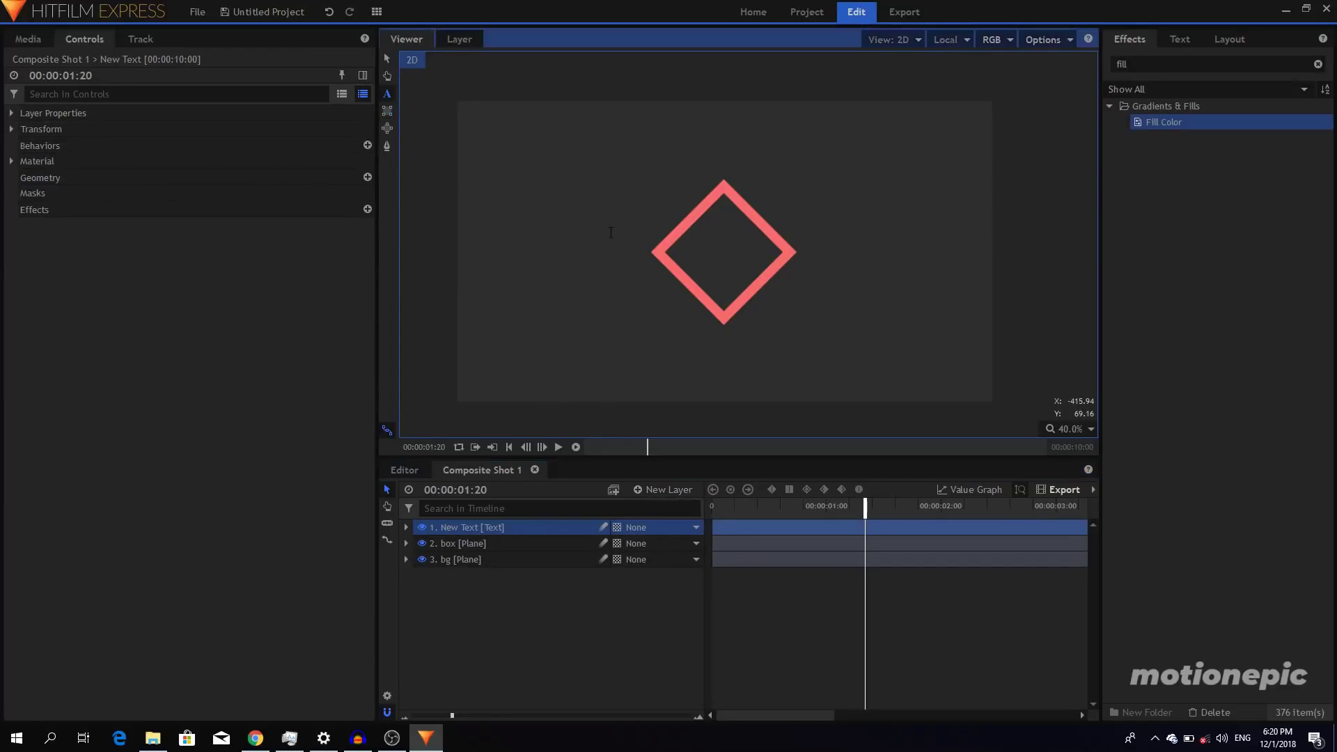
{"action": "type", "text": "corporate"}
{"action": "key", "text": "ctrl+a"}
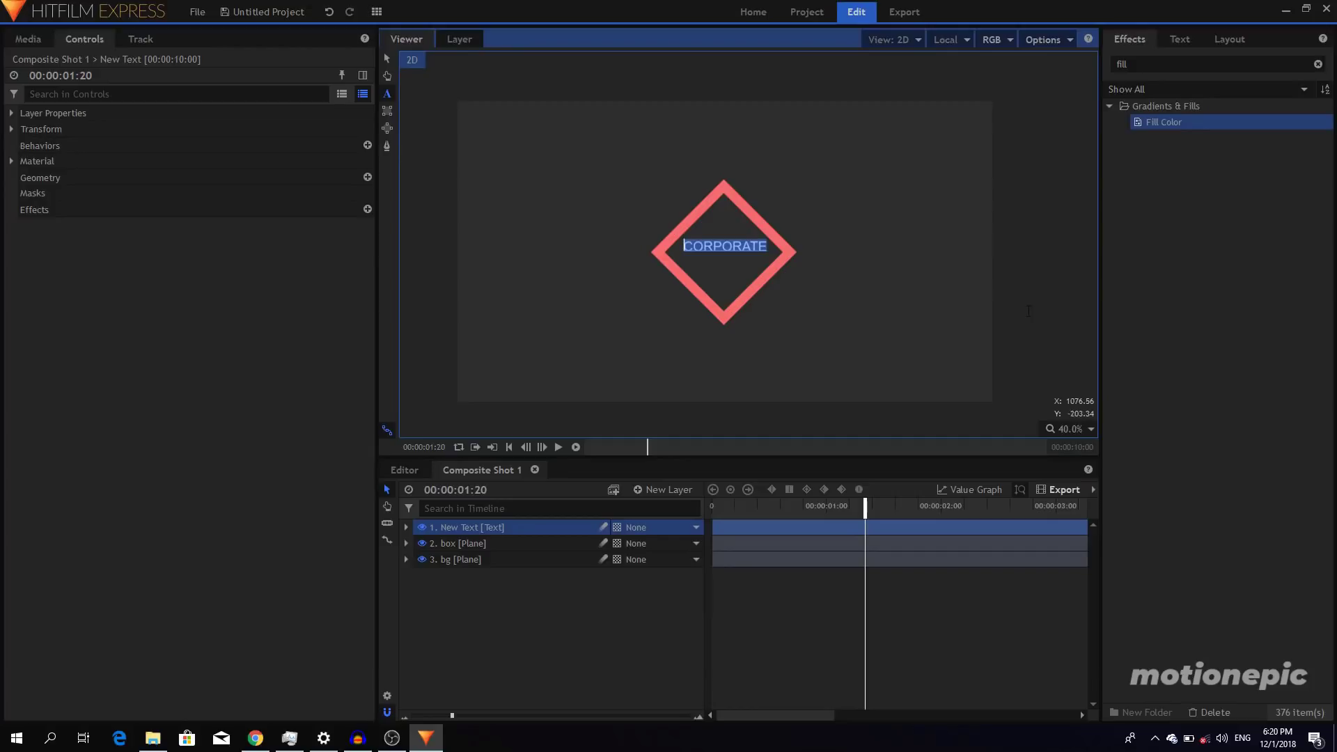
Set the text to Uni Sans, size 104, Heavy Italic CAPS, then exit text editing
{"action": "left_click", "coordinate": [1181, 40]}
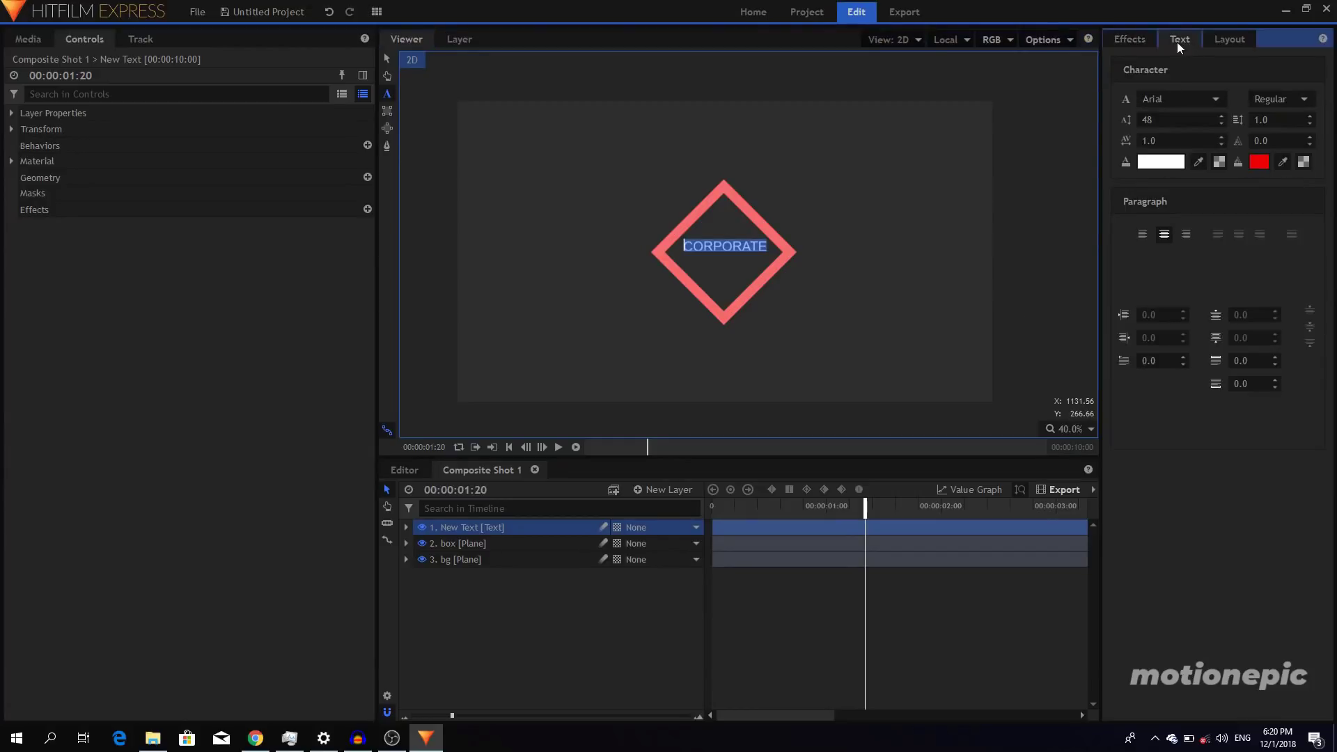
{"action": "left_click", "coordinate": [1201, 99]}
{"action": "scroll", "coordinate": [1193, 307], "scroll_direction": "down", "scroll_amount": 8}
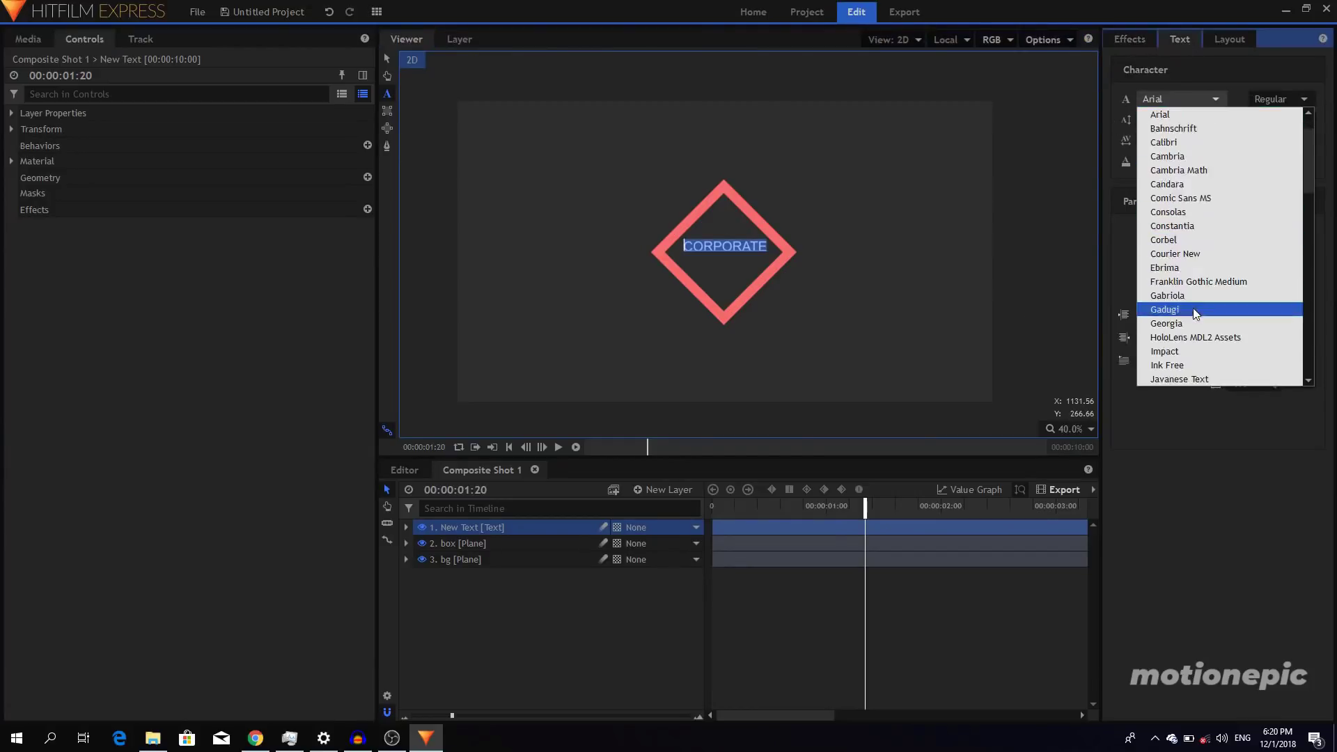
{"action": "scroll", "coordinate": [1193, 308], "scroll_direction": "down", "scroll_amount": 12}
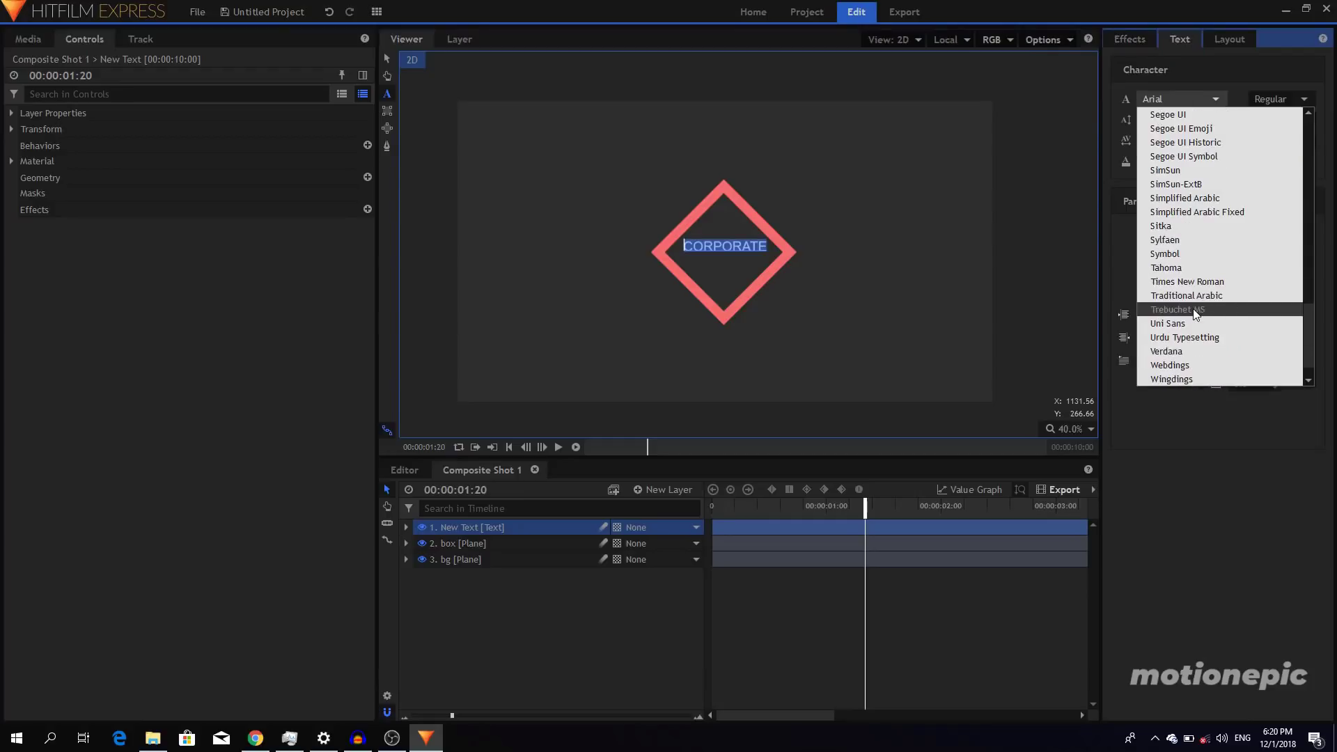
{"action": "left_click", "coordinate": [1185, 324]}
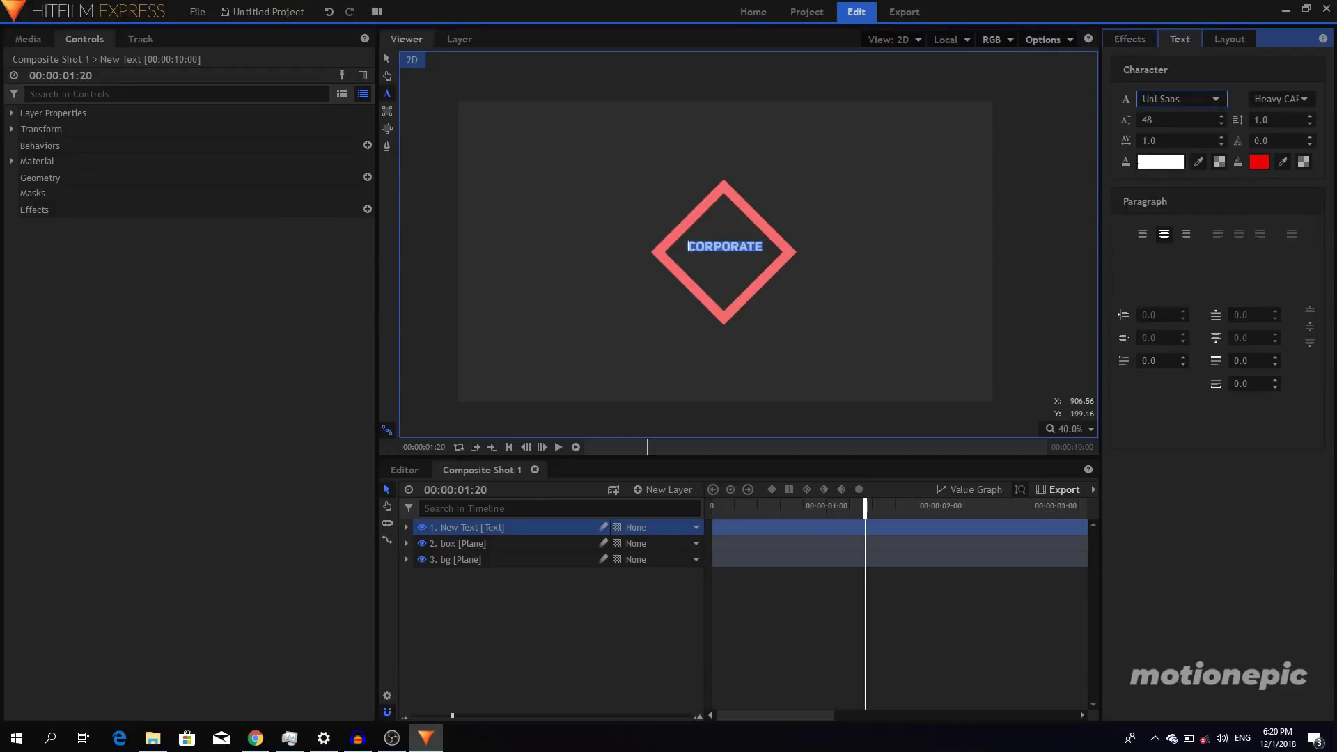
{"action": "left_click_drag", "start_coordinate": [1166, 118], "coordinate": [1203, 118]}
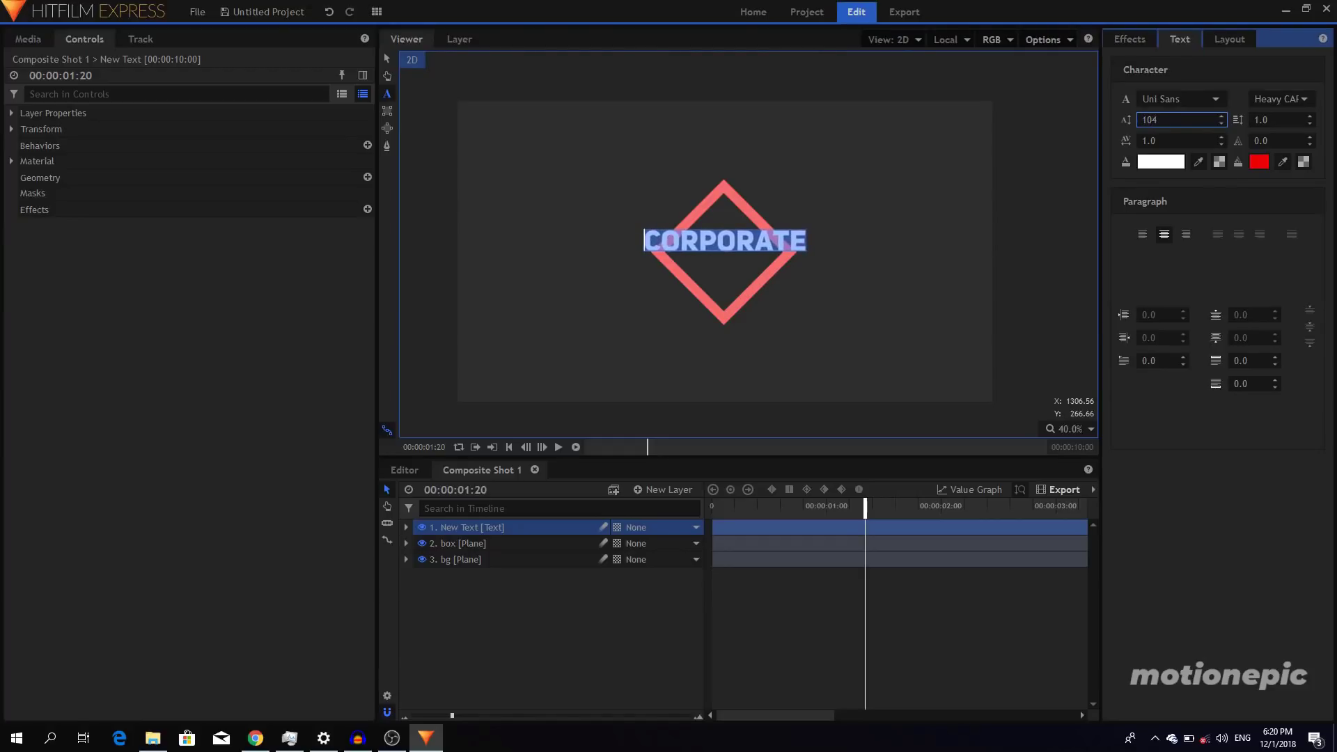
{"action": "left_click", "coordinate": [1273, 99]}
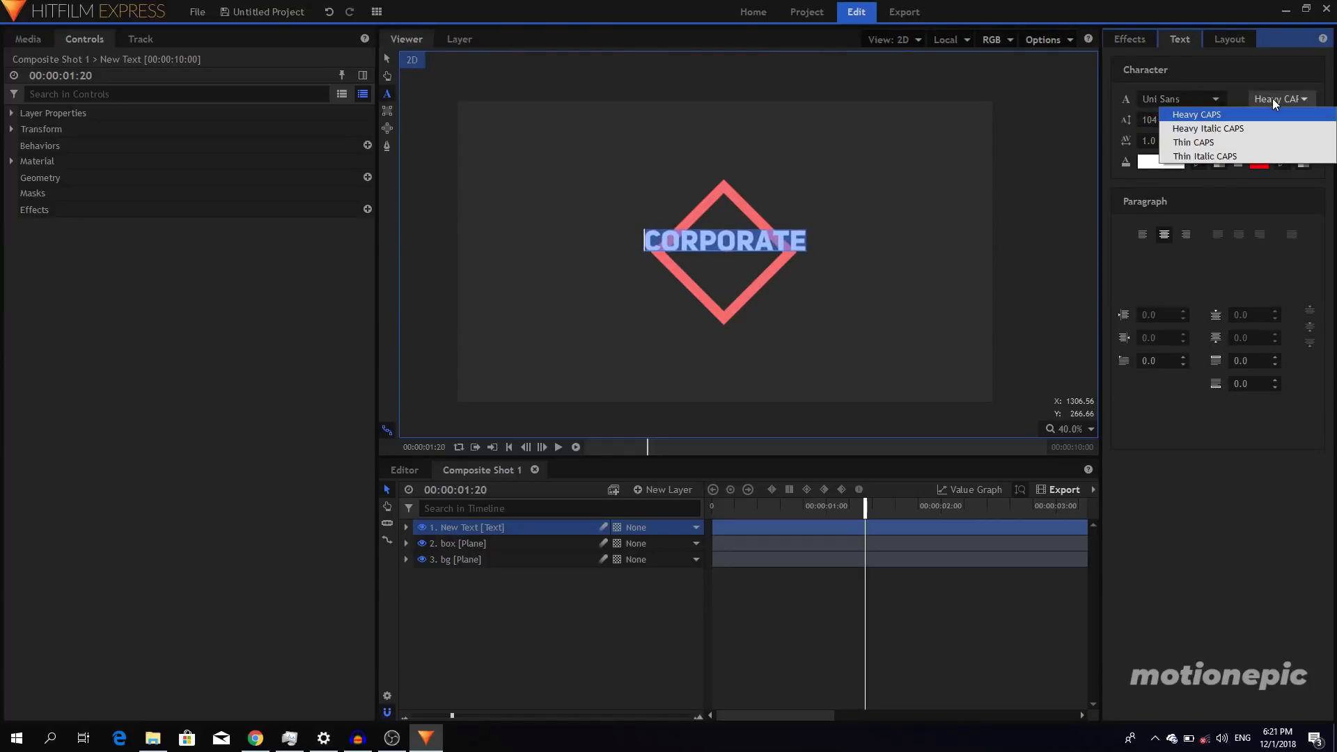
{"action": "left_click", "coordinate": [1245, 129]}
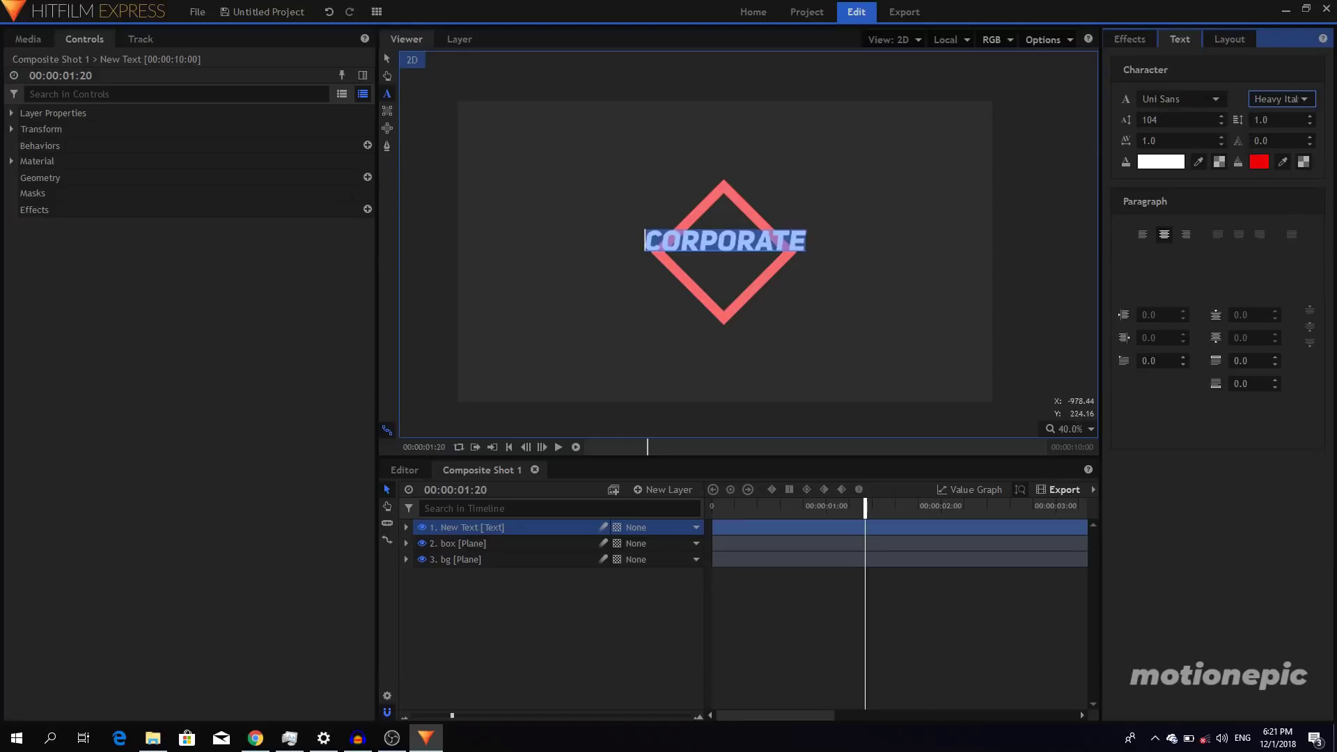
{"action": "left_click", "coordinate": [390, 56]}
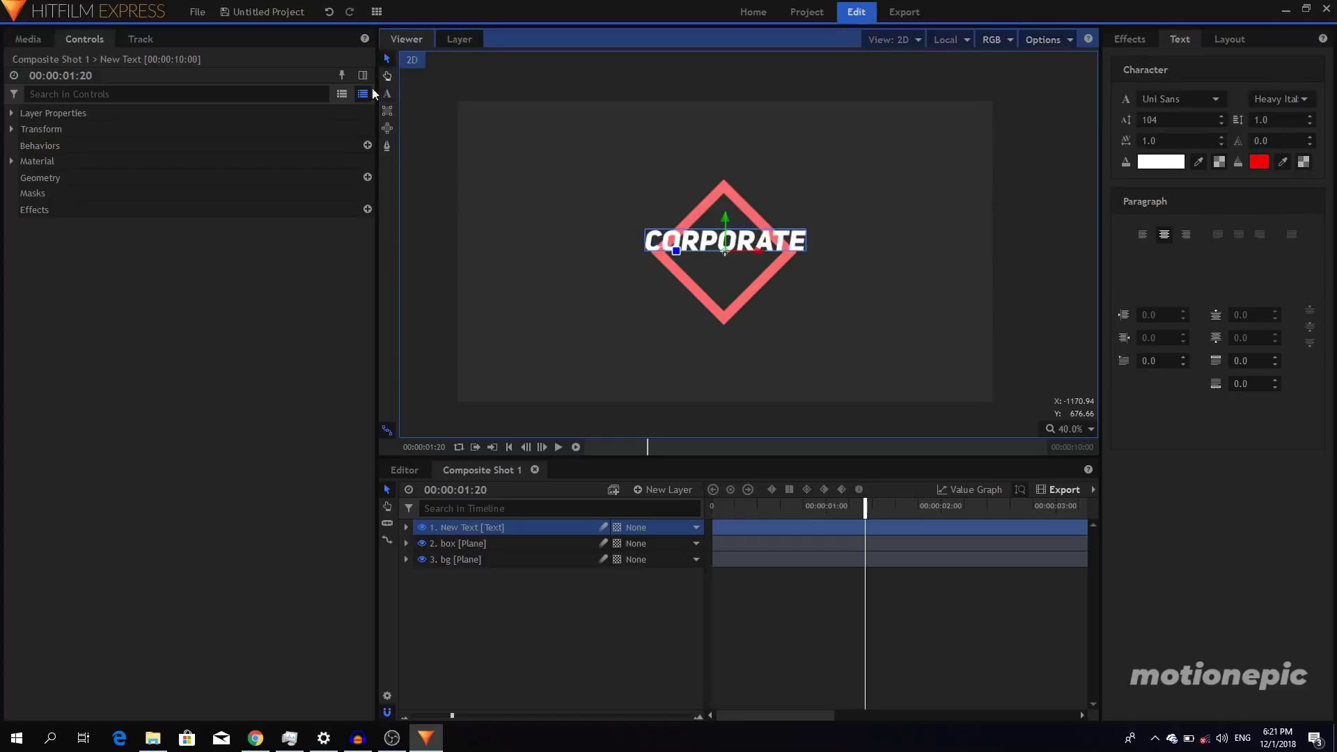
{"action": "left_click", "coordinate": [516, 580]}
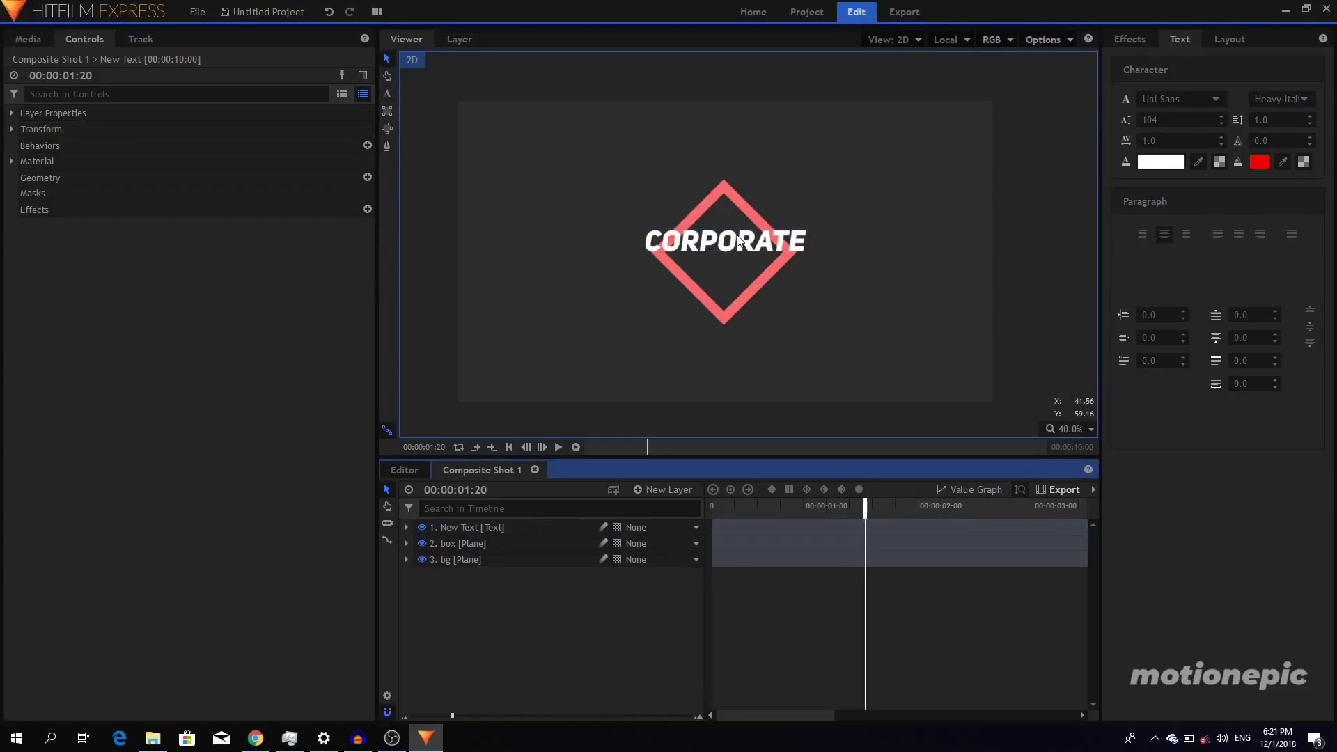
Set the text layer's Transform Rotation to -7 degrees
{"action": "scroll", "coordinate": [459, 316], "scroll_direction": "up", "scroll_amount": 3}
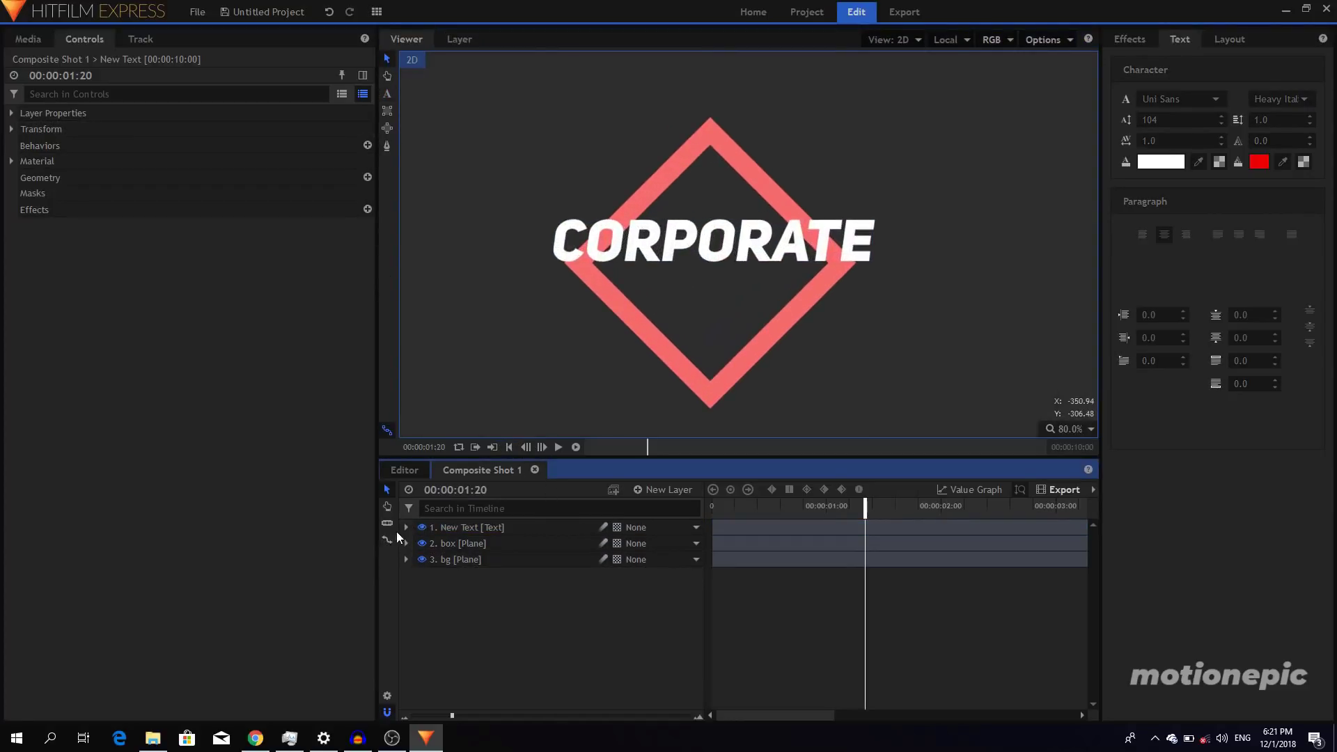
{"action": "left_click", "coordinate": [406, 527]}
{"action": "left_click", "coordinate": [420, 543]}
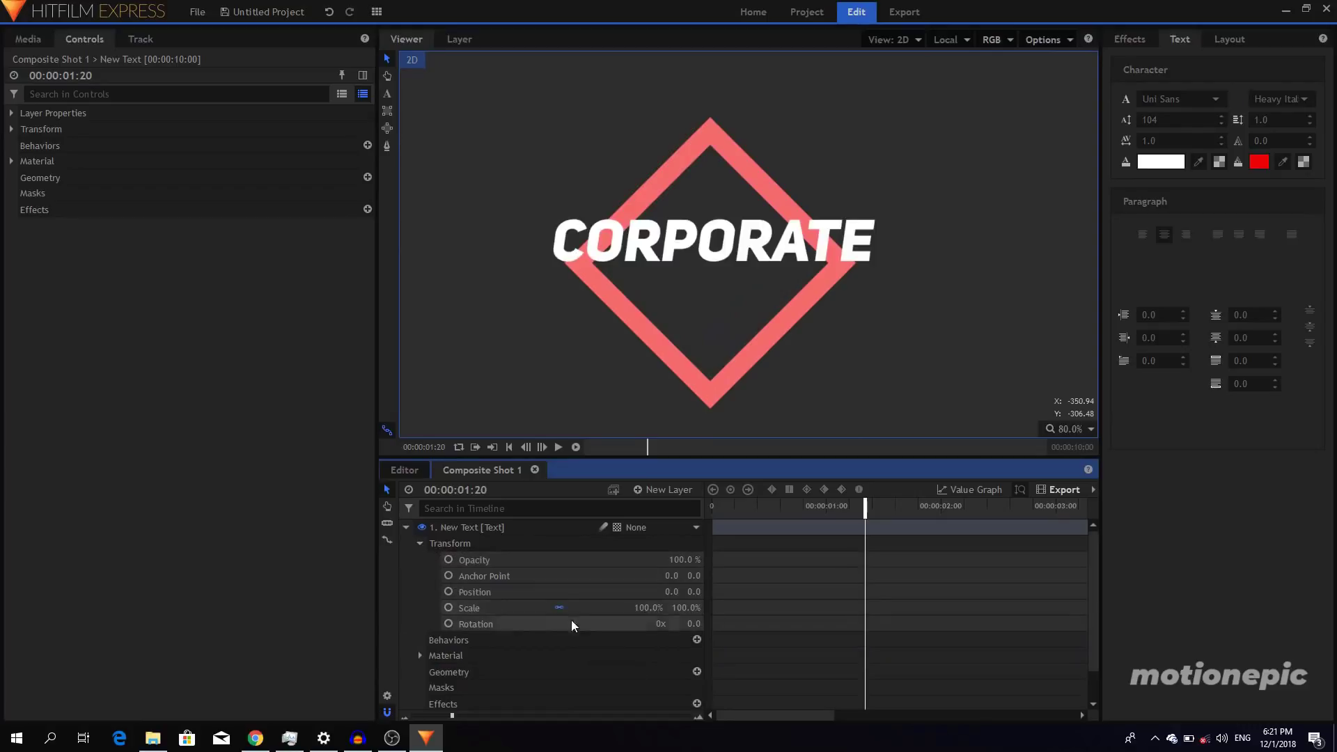
{"action": "left_click", "coordinate": [693, 624]}
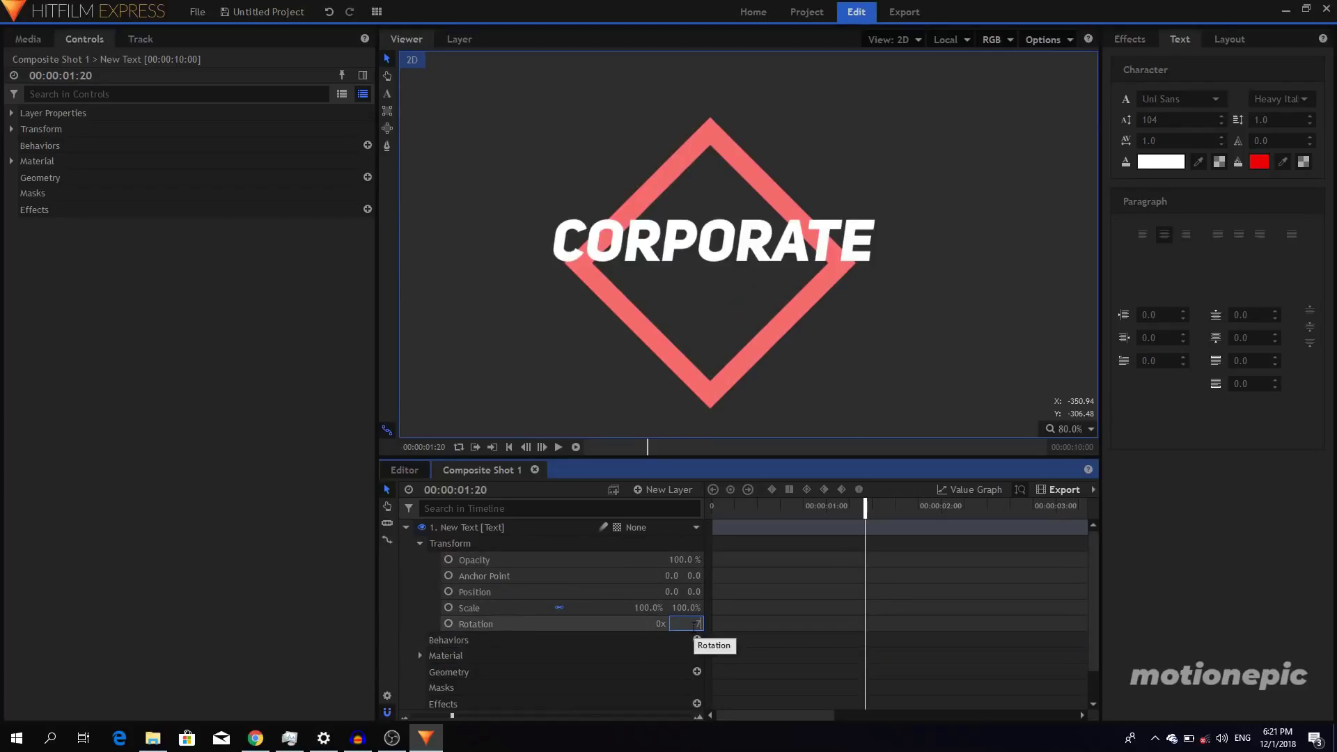
{"action": "type", "text": "7"}
{"action": "key", "text": "Return"}
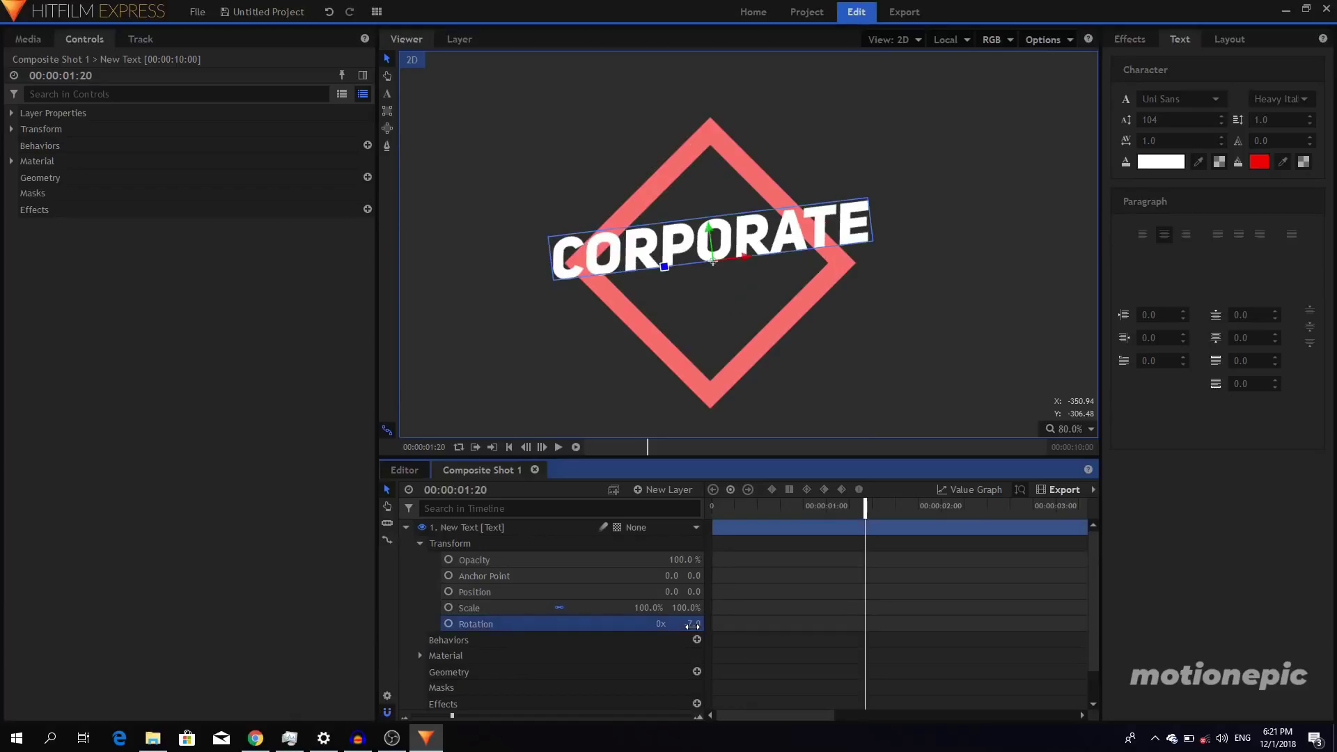
{"action": "left_click", "coordinate": [406, 527]}
{"action": "left_click", "coordinate": [511, 639]}
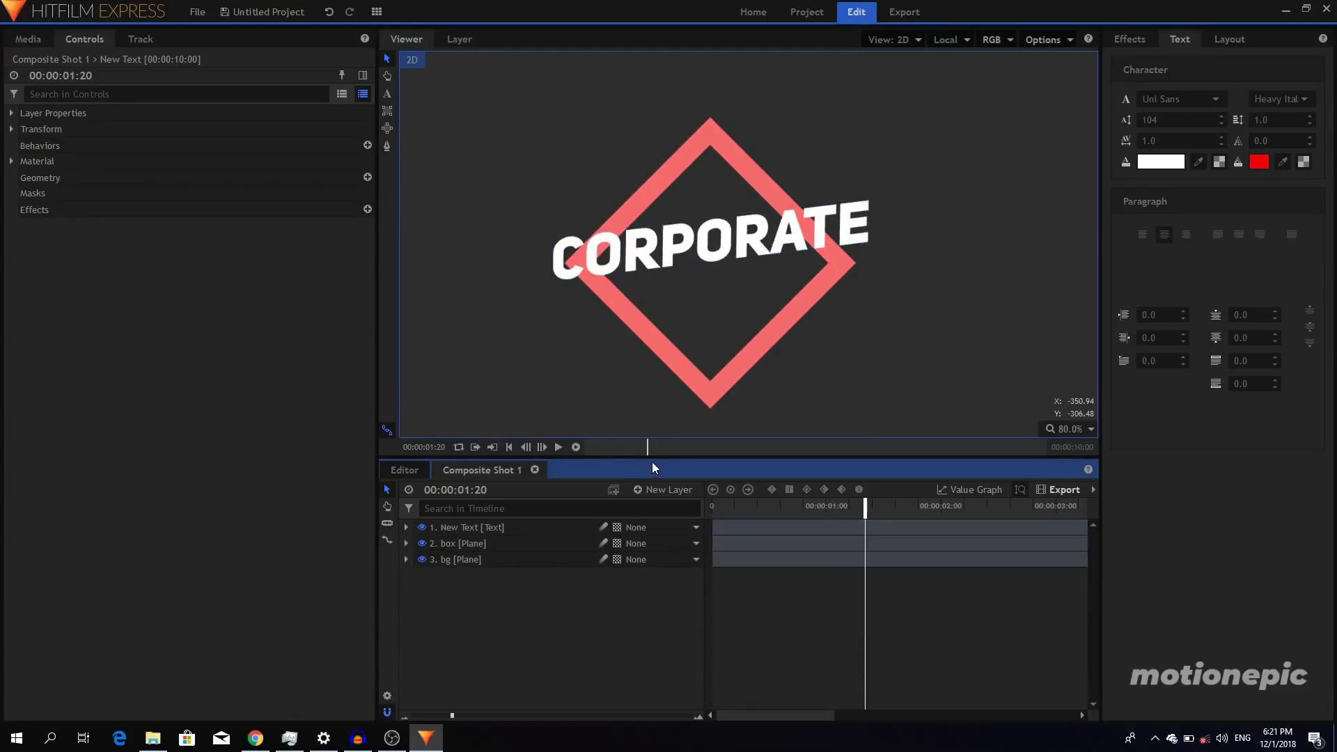
Rename the text layer to corporate
{"action": "left_click", "coordinate": [480, 528]}
{"action": "double_click", "coordinate": [501, 527]}
{"action": "type", "text": "corporate"}
{"action": "key", "text": "Return"}
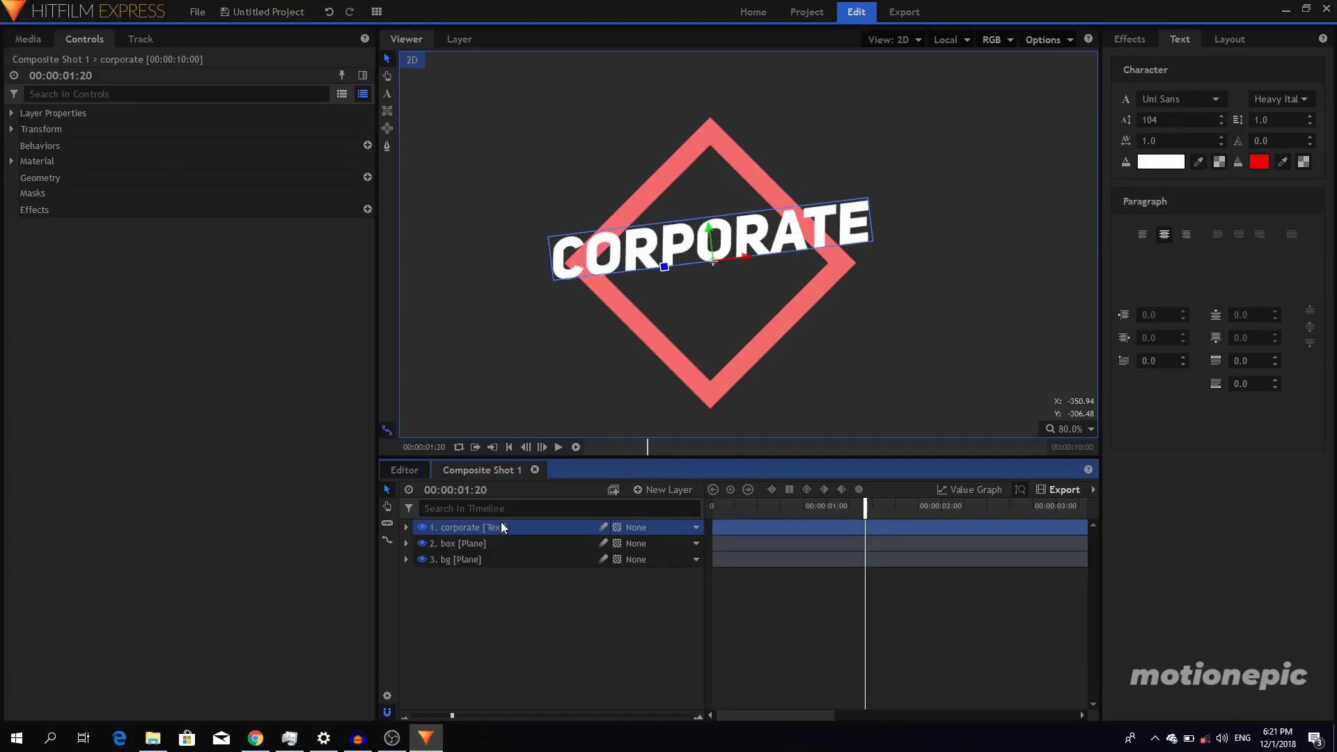
Duplicate the corporate text layer and rename the copy 'titles'
{"action": "key", "text": "ctrl+d"}
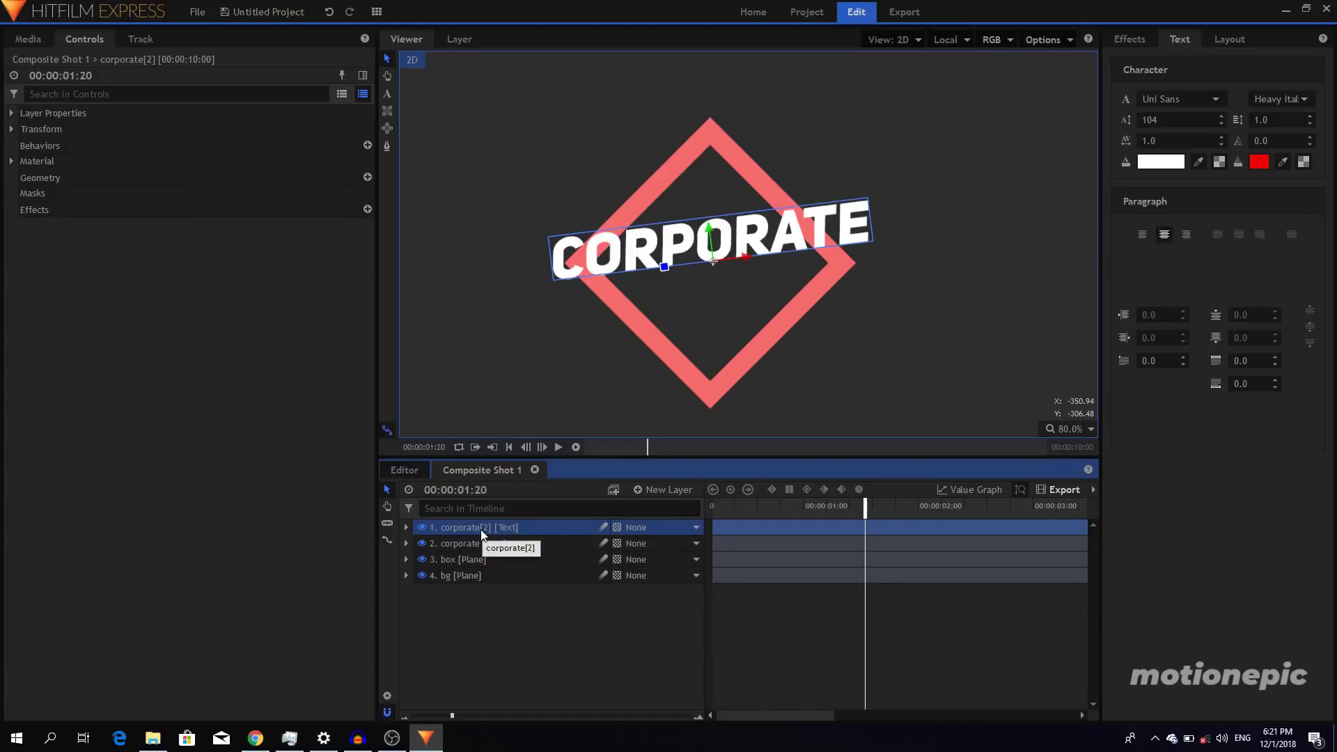
{"action": "double_click", "coordinate": [480, 529]}
{"action": "type", "text": "titles"}
{"action": "key", "text": "Return"}
{"action": "left_click", "coordinate": [492, 576]}
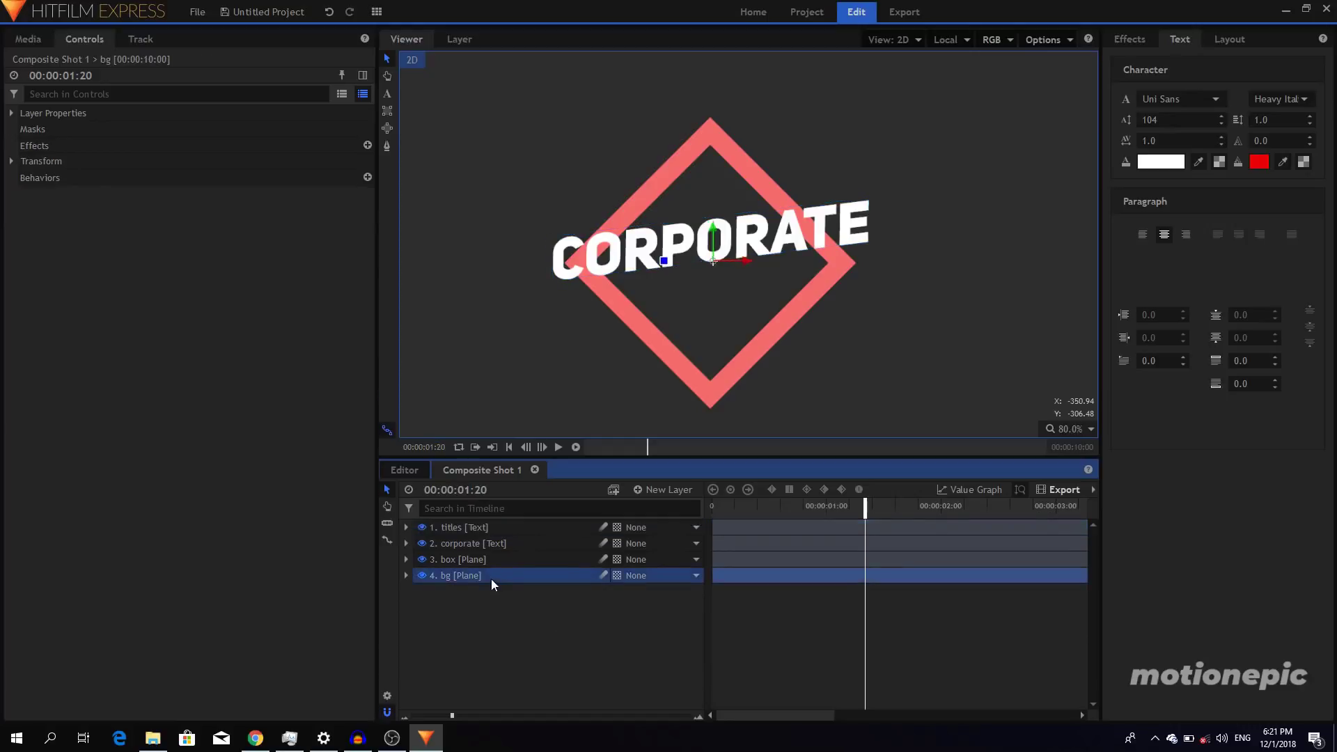
{"action": "left_click", "coordinate": [473, 530]}
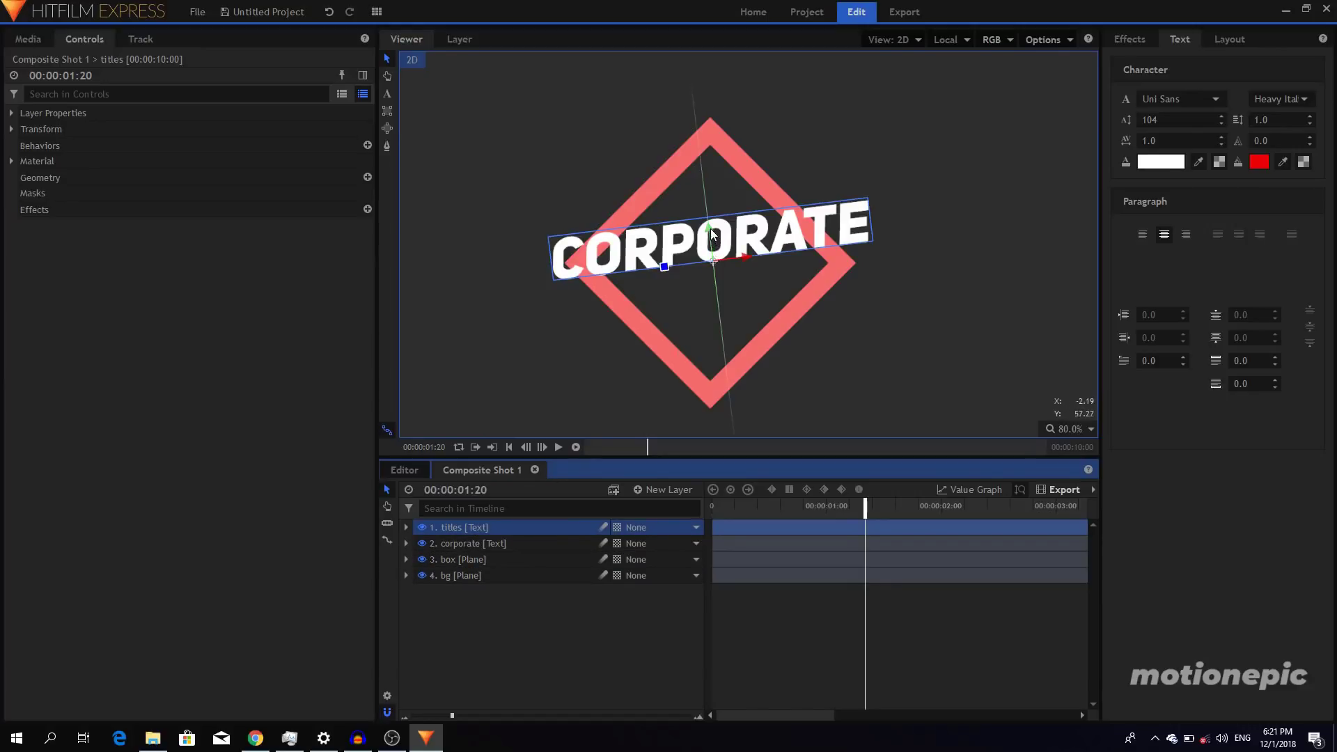
Move the titles copy just below CORPORATE and change its wording to TITLES
{"action": "left_click_drag", "start_coordinate": [710, 268], "coordinate": [705, 284]}
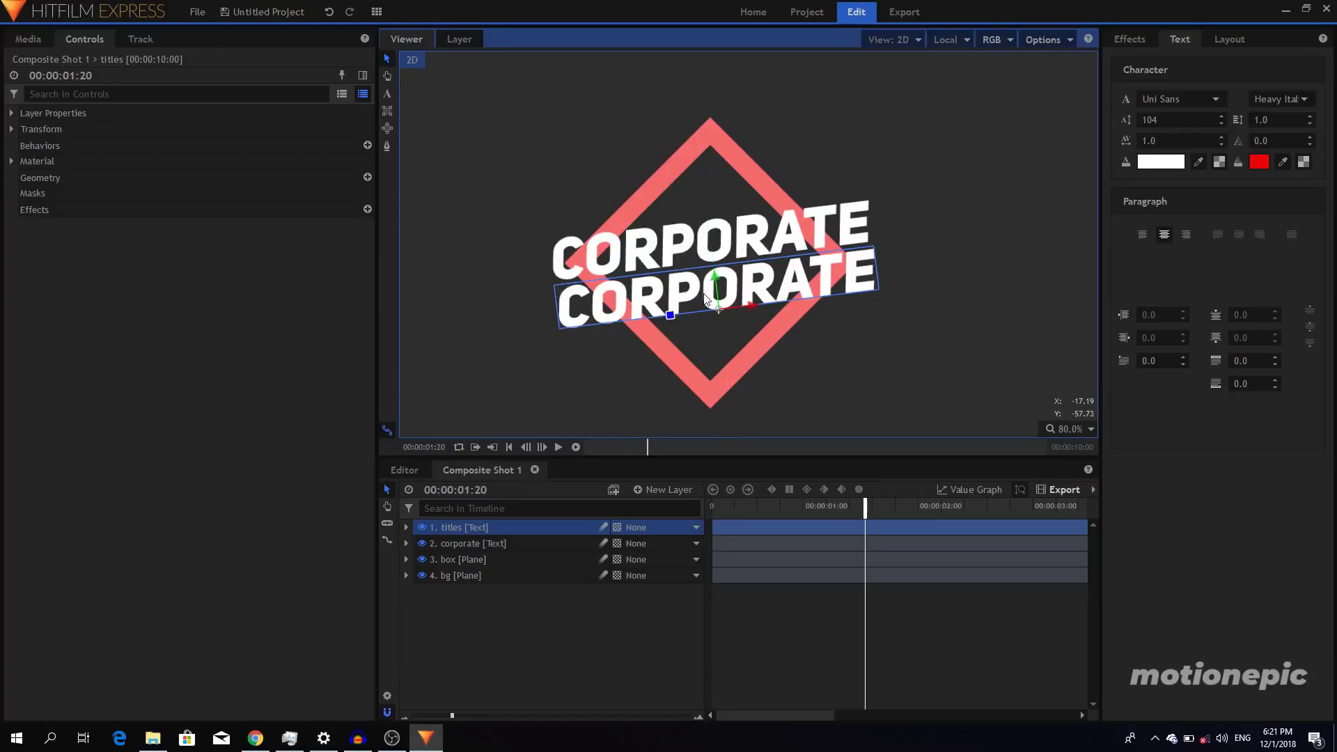
{"action": "key", "text": "t"}
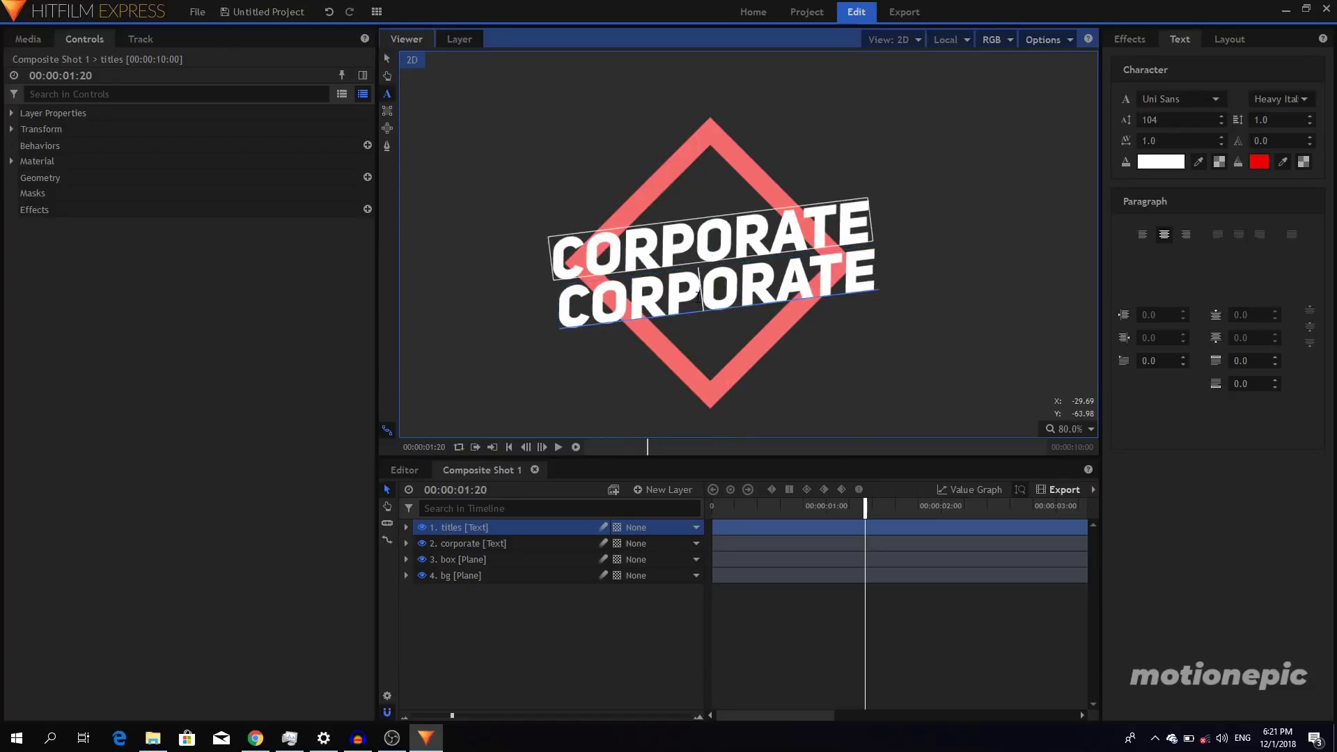
{"action": "double_click", "coordinate": [699, 291]}
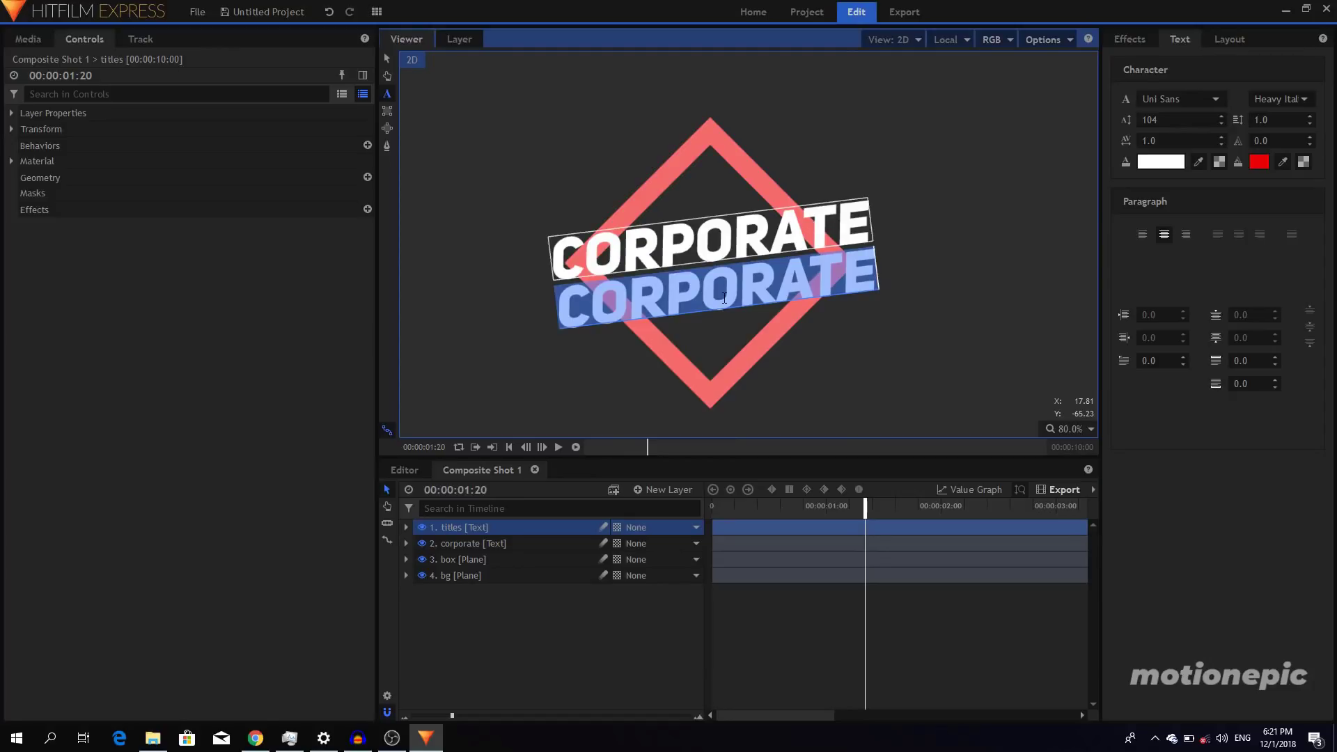
{"action": "type", "text": "TITLES"}
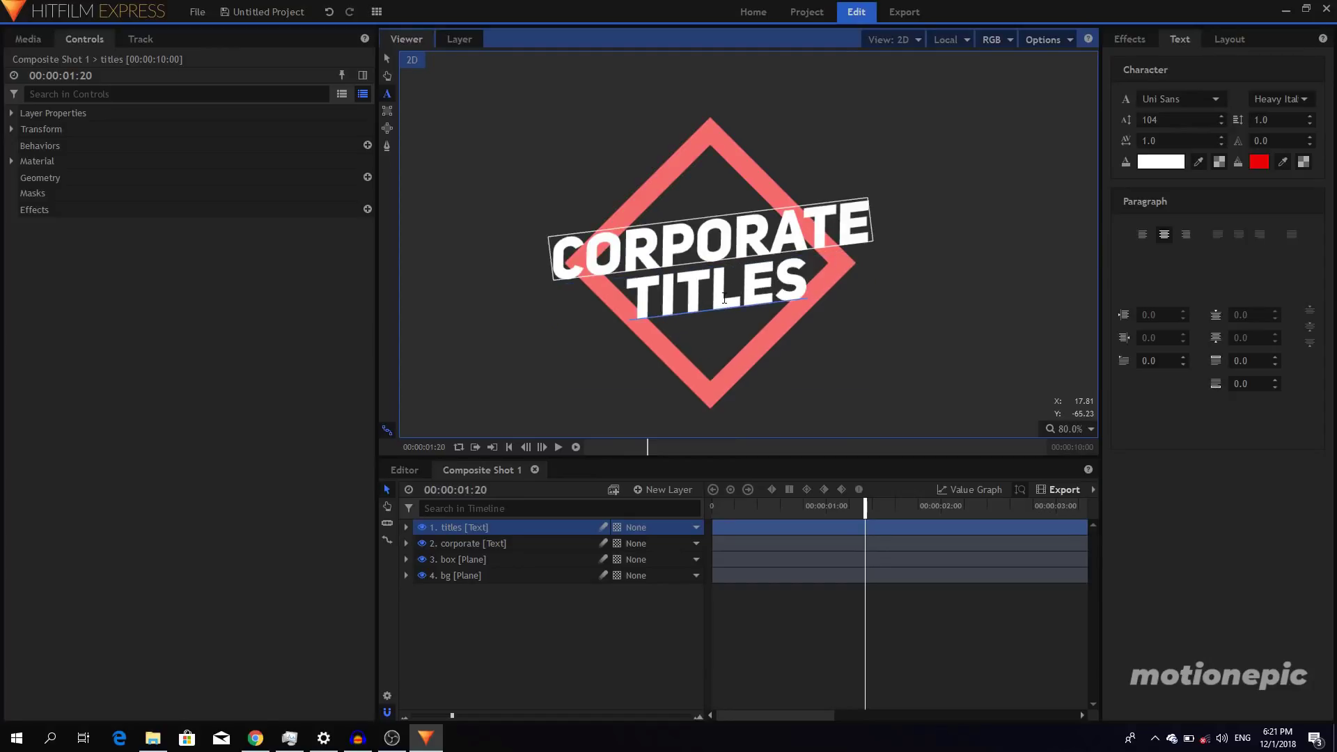
{"action": "left_click", "coordinate": [388, 58]}
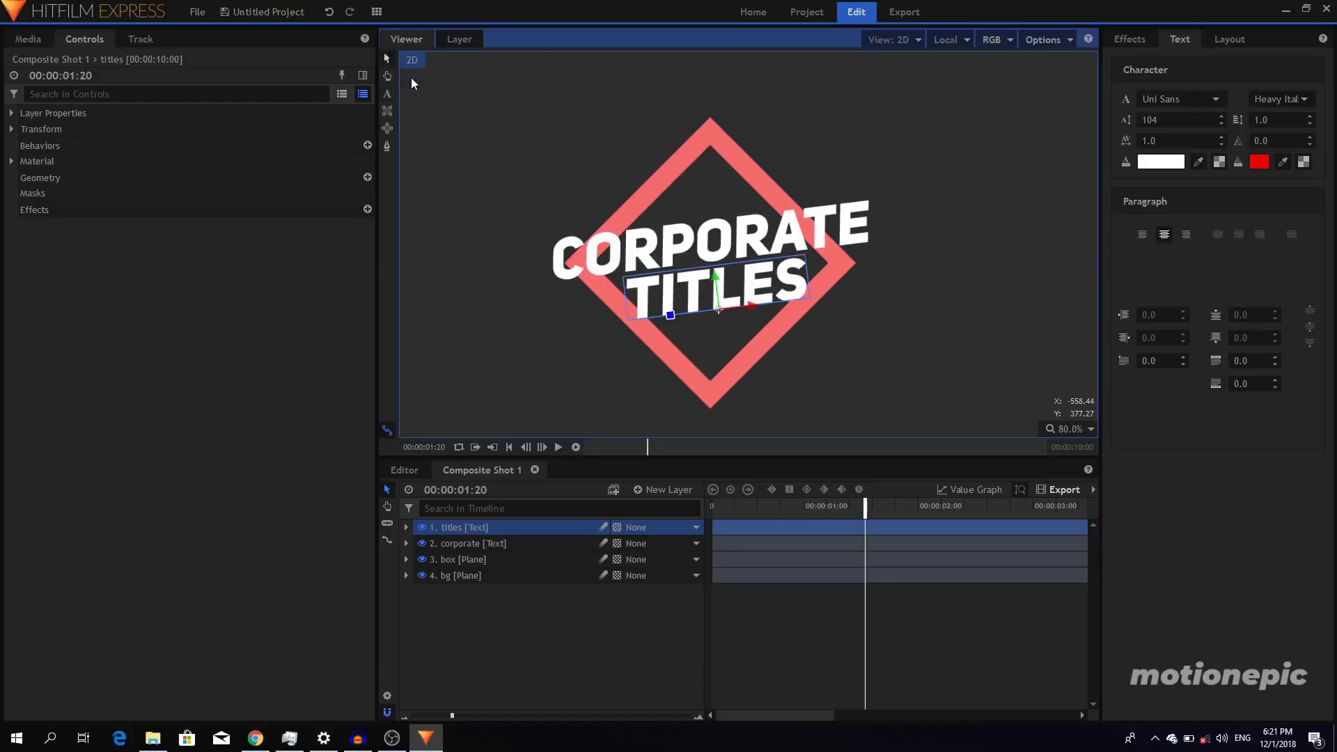
{"action": "left_click", "coordinate": [724, 279]}
Move the playhead to 00:00:01:00, where the title rests in its final position
{"action": "left_click", "coordinate": [702, 270]}
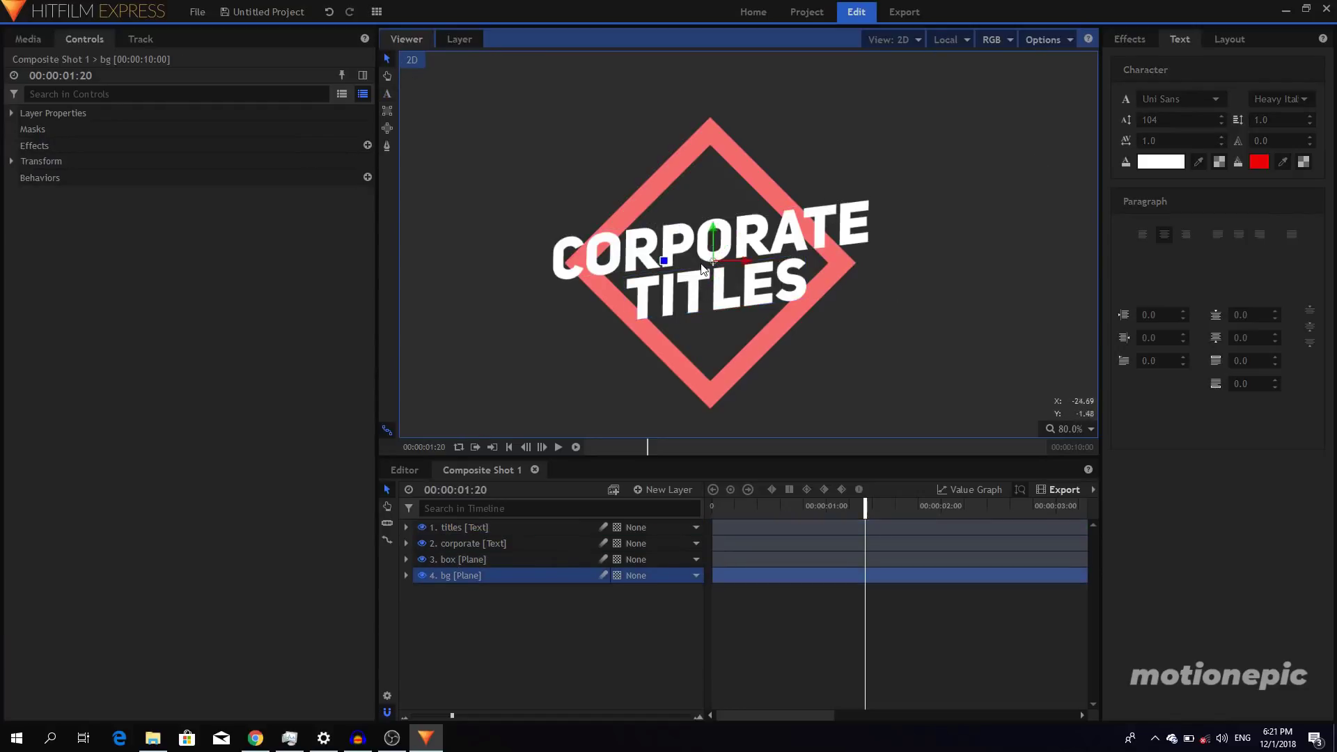
{"action": "scroll", "coordinate": [702, 269], "scroll_direction": "down", "scroll_amount": 1}
{"action": "left_click", "coordinate": [609, 612]}
{"action": "scroll", "coordinate": [693, 275], "scroll_direction": "up", "scroll_amount": 3}
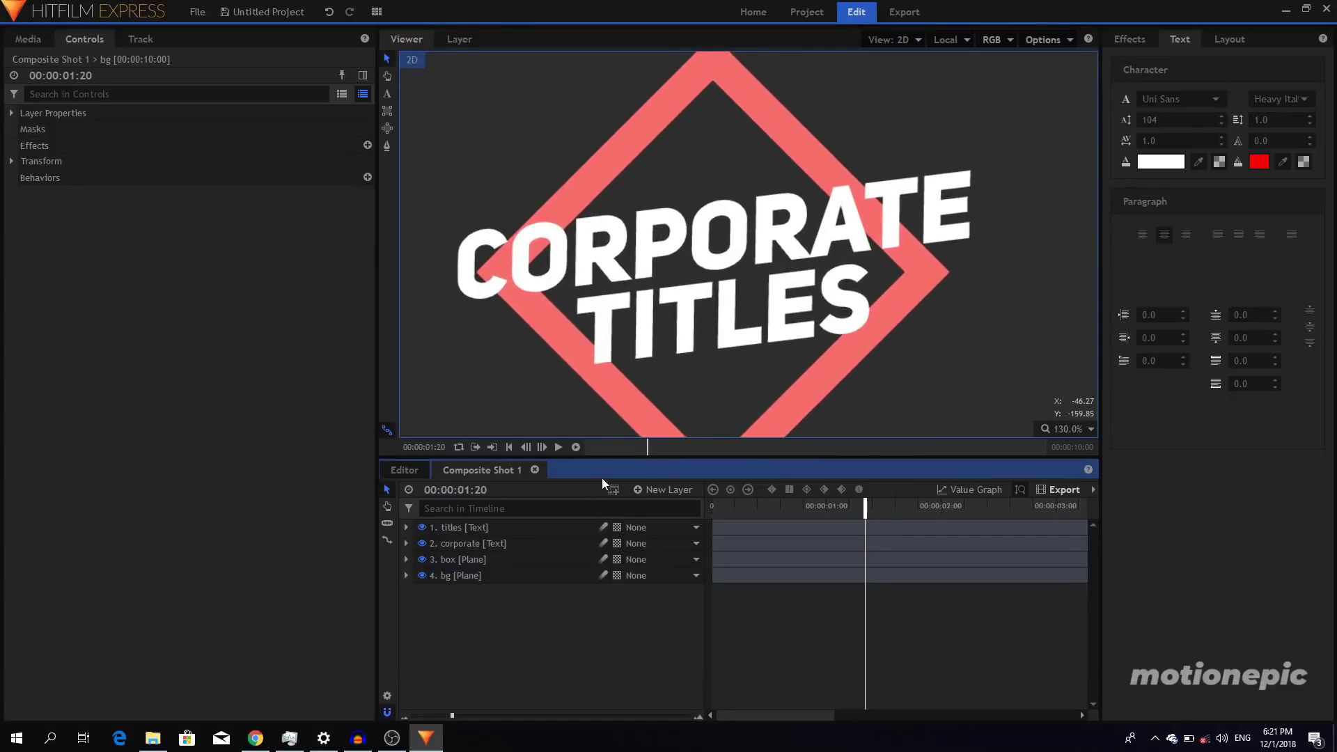
{"action": "left_click", "coordinate": [826, 512]}
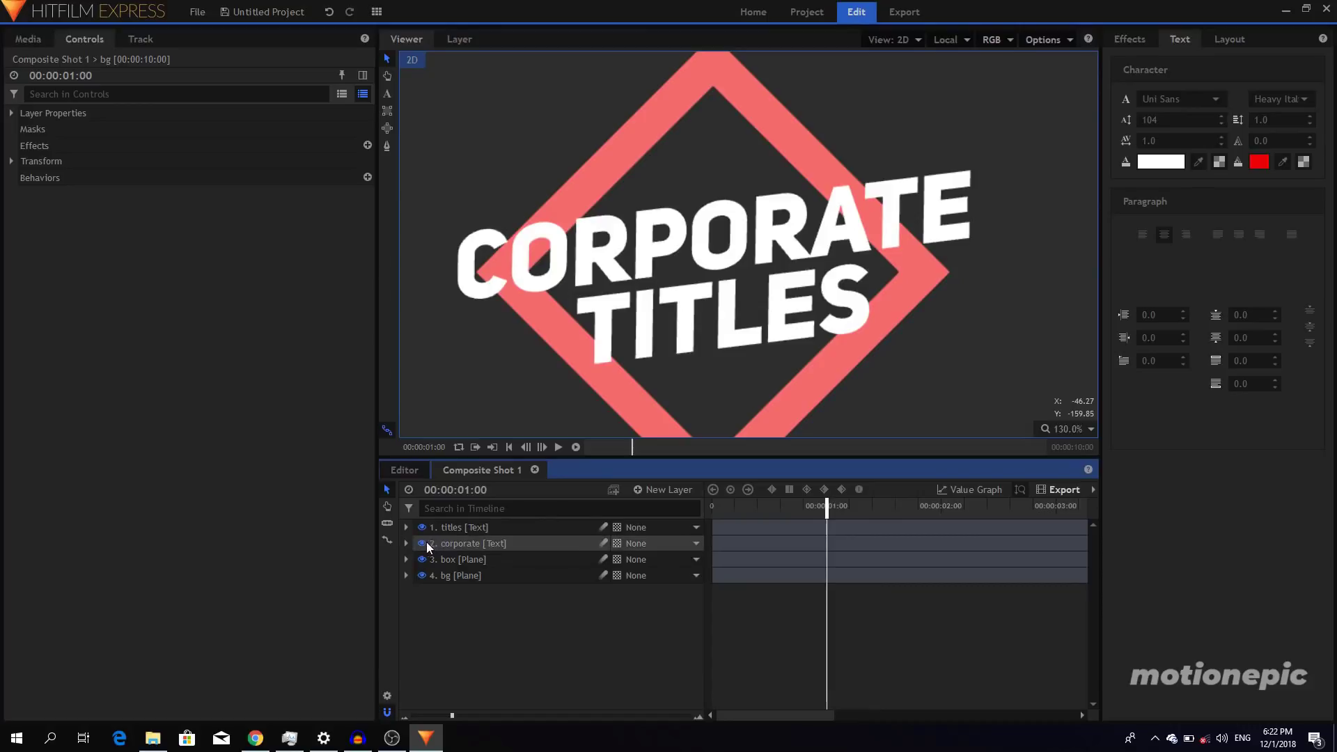
{"action": "left_click", "coordinate": [470, 511]}
Filter properties by 'pos' and keyframe both text layers' Position at one second
{"action": "type", "text": "posit"}
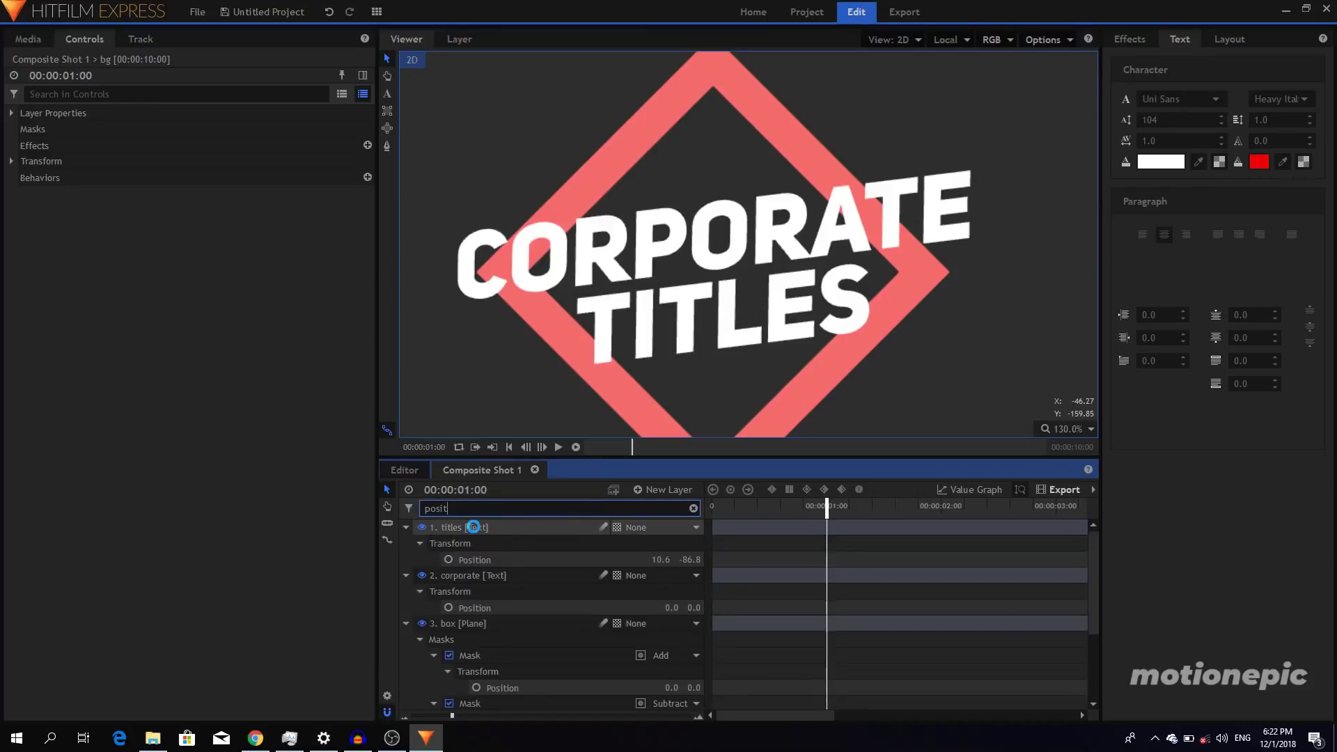
{"action": "left_click", "coordinate": [448, 608]}
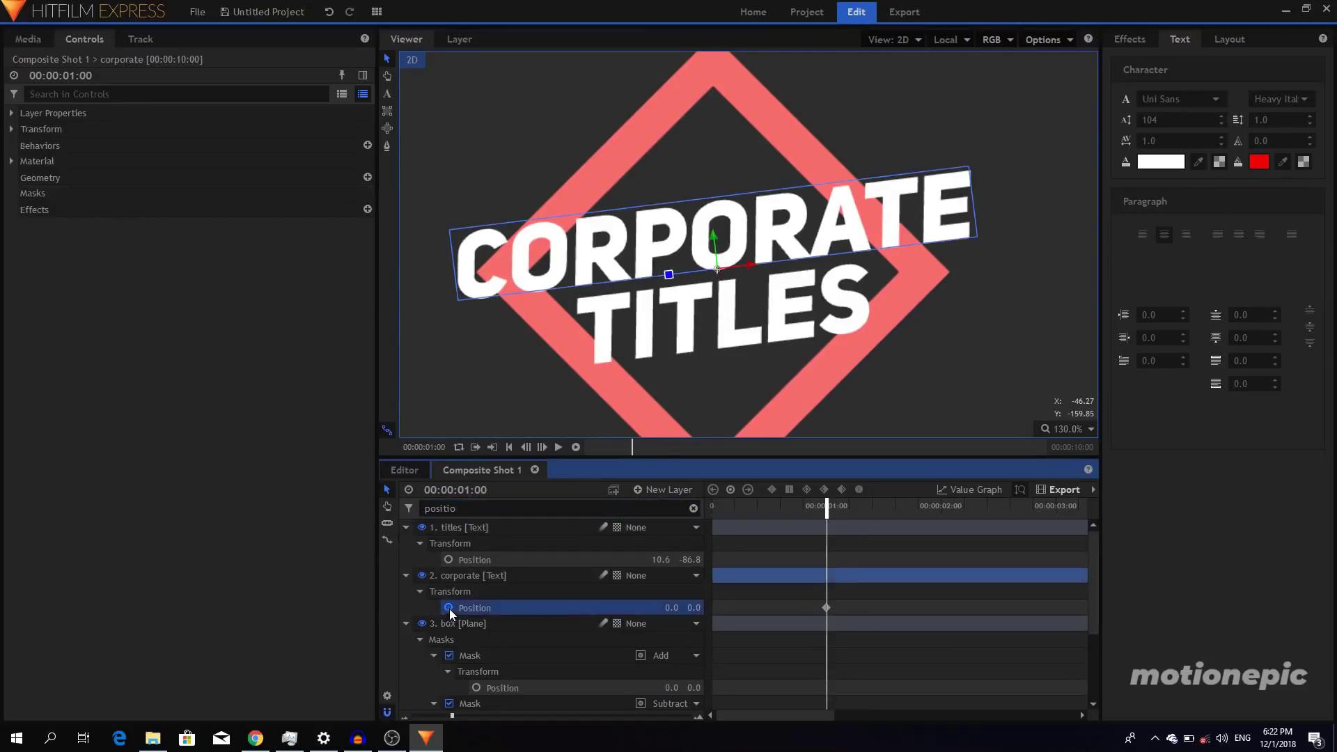
{"action": "left_click", "coordinate": [448, 559]}
At frame zero, lower TITLES to Y -247.8 and CORPORATE to Y -214.0
{"action": "left_click_drag", "start_coordinate": [826, 502], "coordinate": [694, 512]}
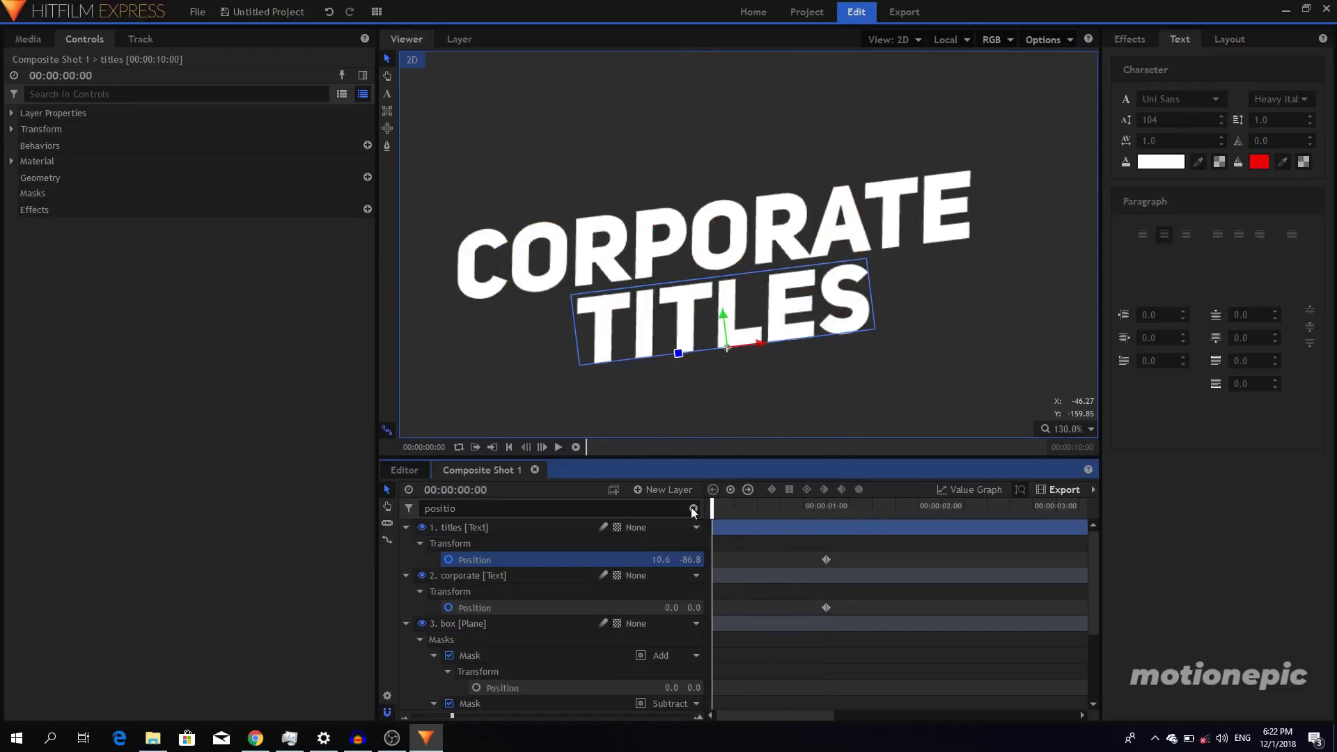
{"action": "mouse_move", "coordinate": [686, 560]}
{"action": "left_mouse_down"}
{"action": "mouse_move", "coordinate": [696, 559]}
{"action": "mouse_move", "coordinate": [647, 559]}
{"action": "mouse_move", "coordinate": [672, 559]}
{"action": "left_mouse_up"}
{"action": "scroll", "coordinate": [812, 287], "scroll_direction": "down", "scroll_amount": 3}
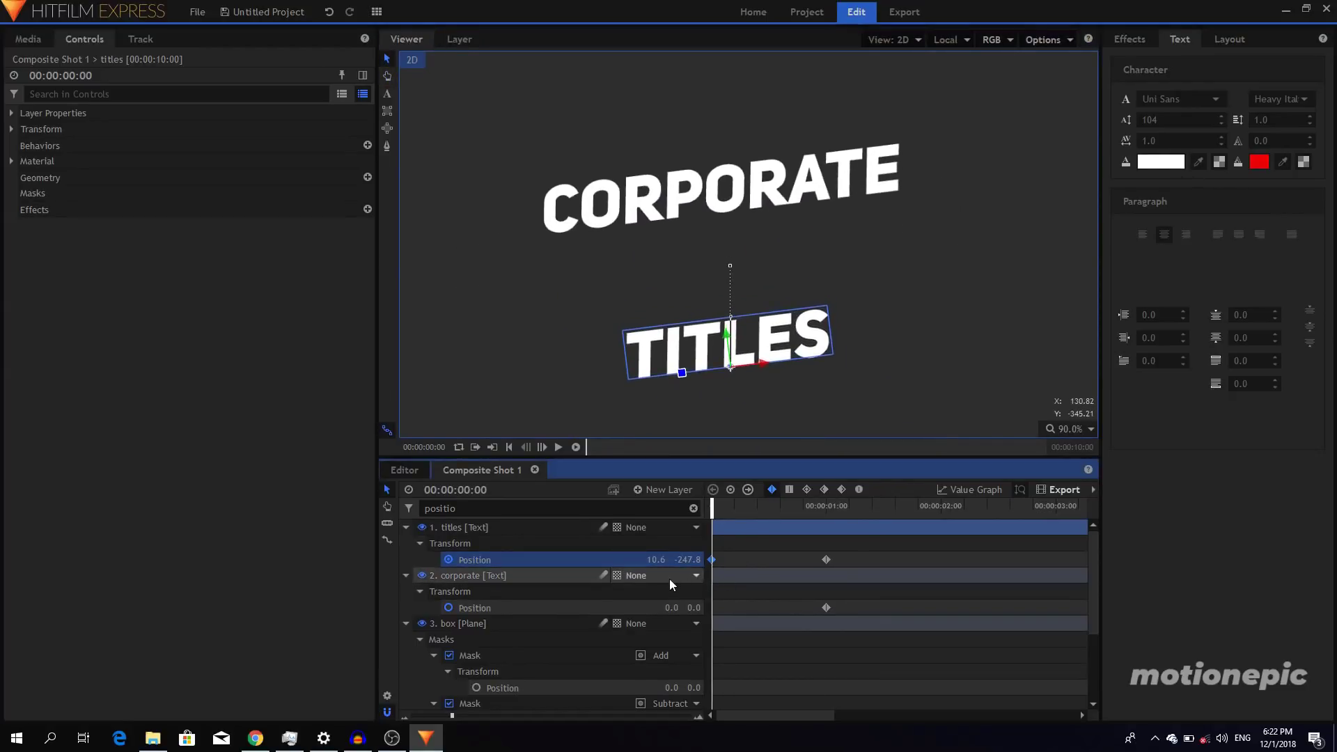
{"action": "left_click_drag", "start_coordinate": [689, 607], "coordinate": [627, 607]}
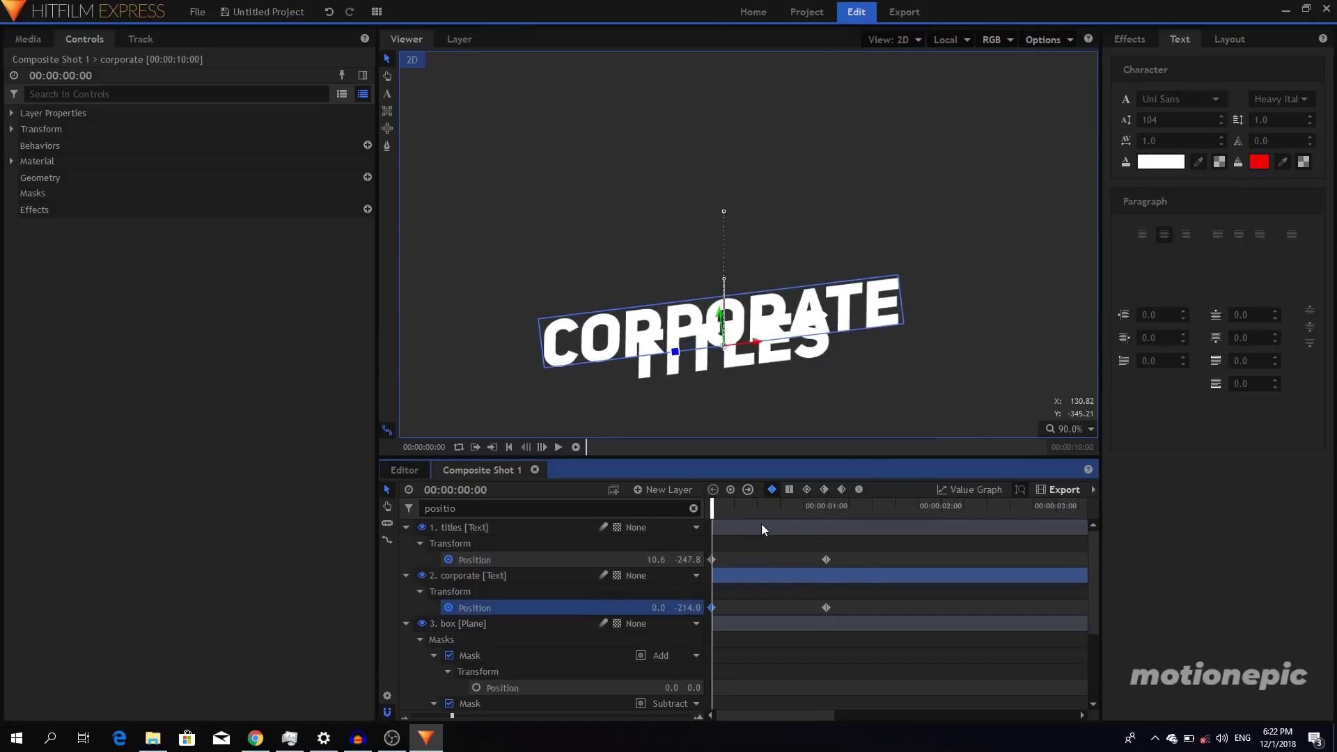
{"action": "left_click_drag", "start_coordinate": [859, 553], "coordinate": [704, 611]}
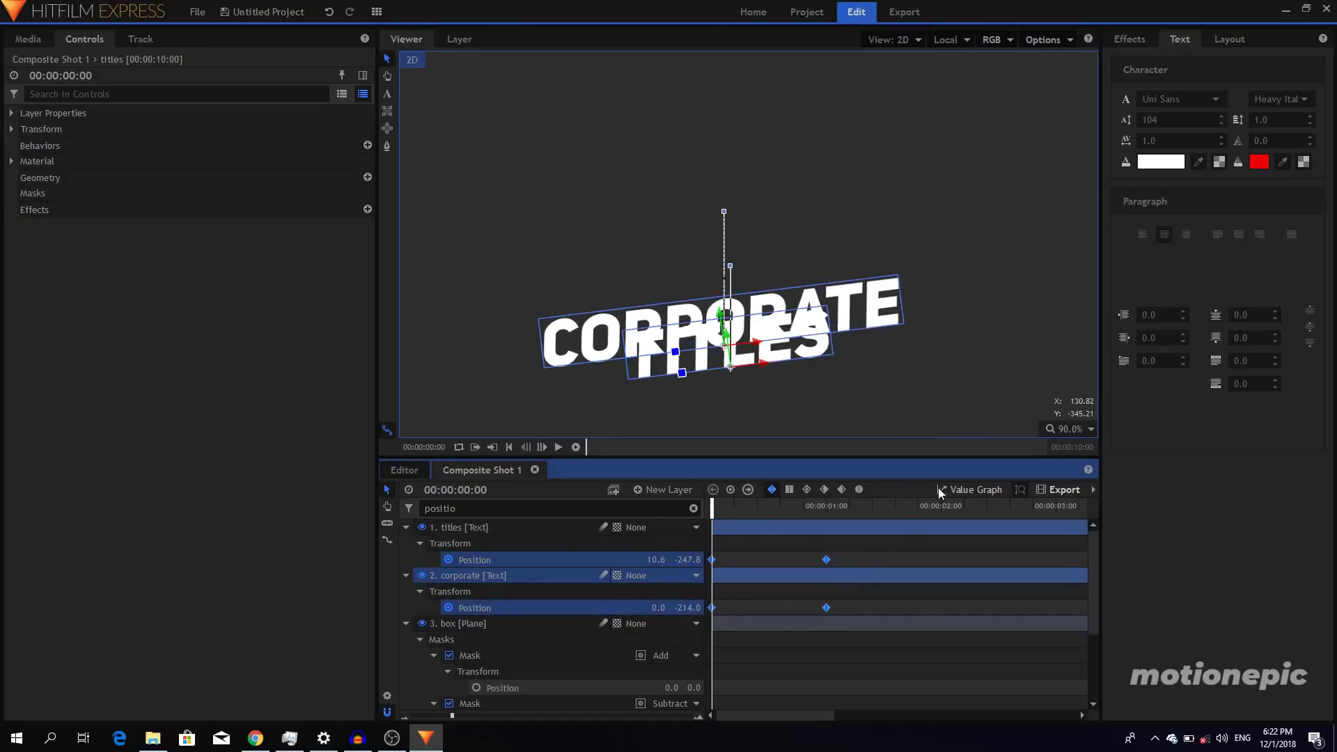
Make the four Position keyframes Smooth and steepen the curve's start in the Value Graph
{"action": "left_click", "coordinate": [860, 491]}
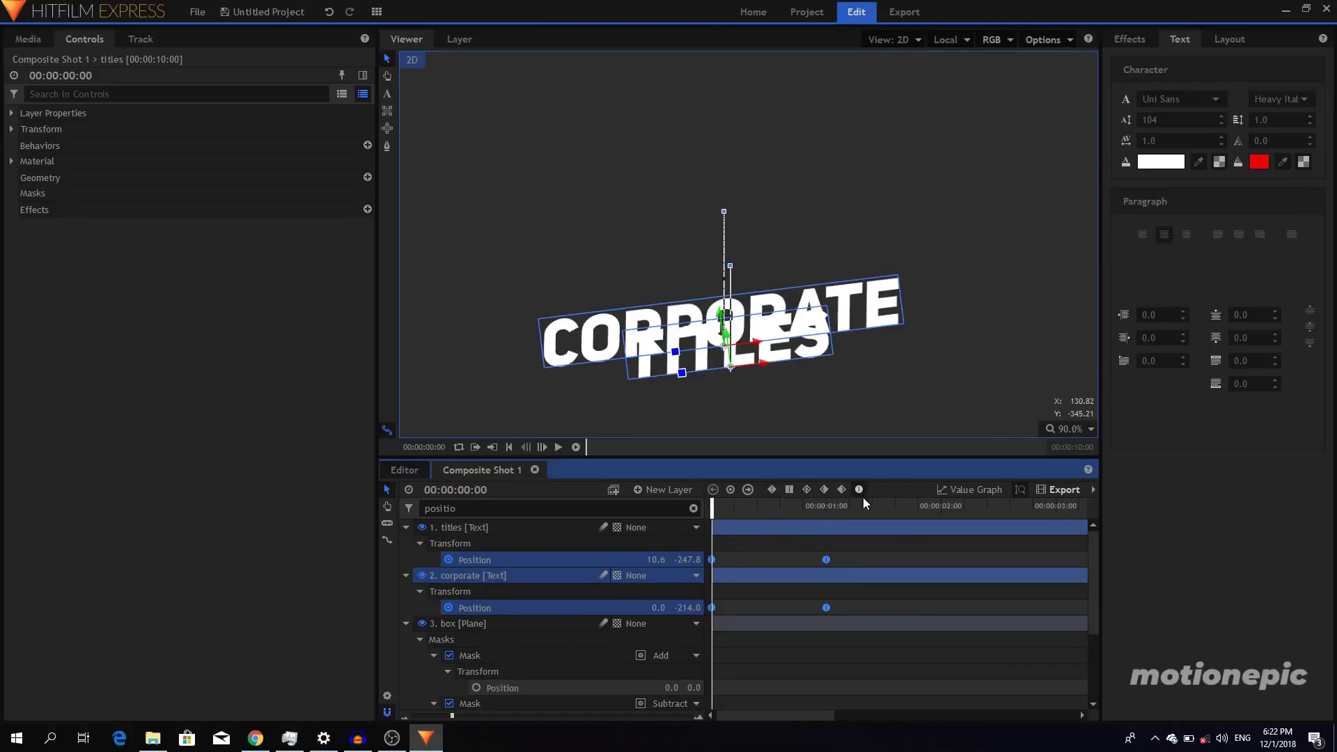
{"action": "left_click", "coordinate": [952, 490]}
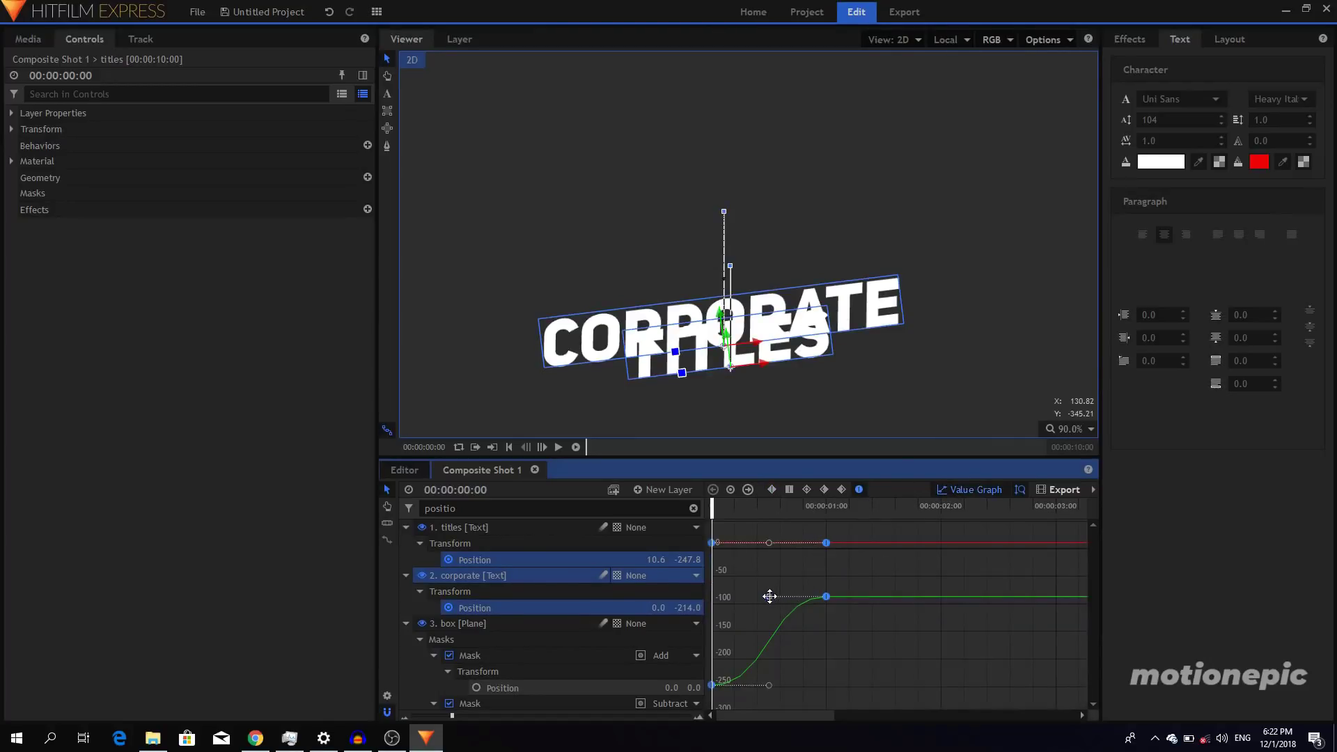
{"action": "left_click_drag", "start_coordinate": [770, 596], "coordinate": [712, 597]}
{"action": "left_click", "coordinate": [522, 608]}
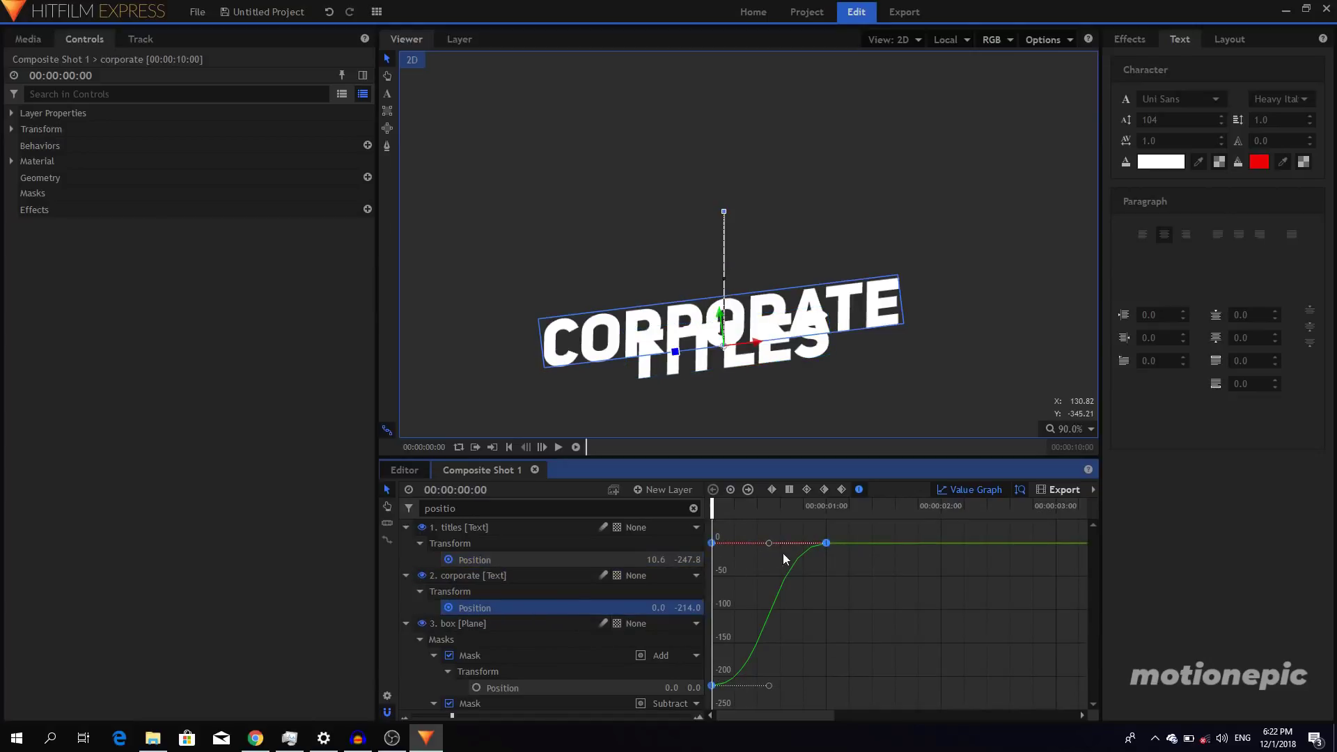
{"action": "left_click", "coordinate": [972, 490]}
{"action": "key", "text": "space"}
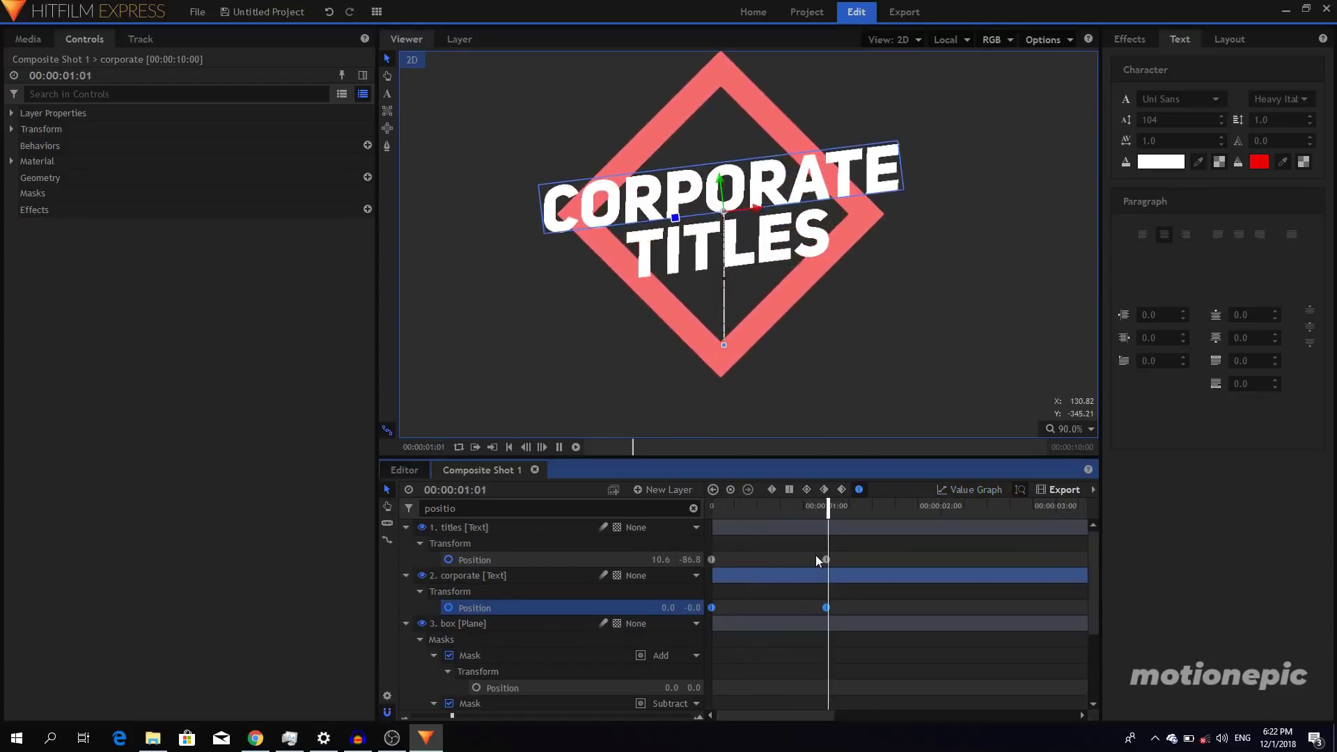
Shift both texts' Position keyframes a few frames later
{"action": "key", "text": "space"}
{"action": "key", "text": "space"}
{"action": "key", "text": "space"}
{"action": "left_click_drag", "start_coordinate": [845, 554], "coordinate": [707, 616]}
{"action": "left_click_drag", "start_coordinate": [716, 559], "coordinate": [720, 559]}
{"action": "left_click_drag", "start_coordinate": [726, 559], "coordinate": [730, 559]}
{"action": "left_click", "coordinate": [725, 507]}
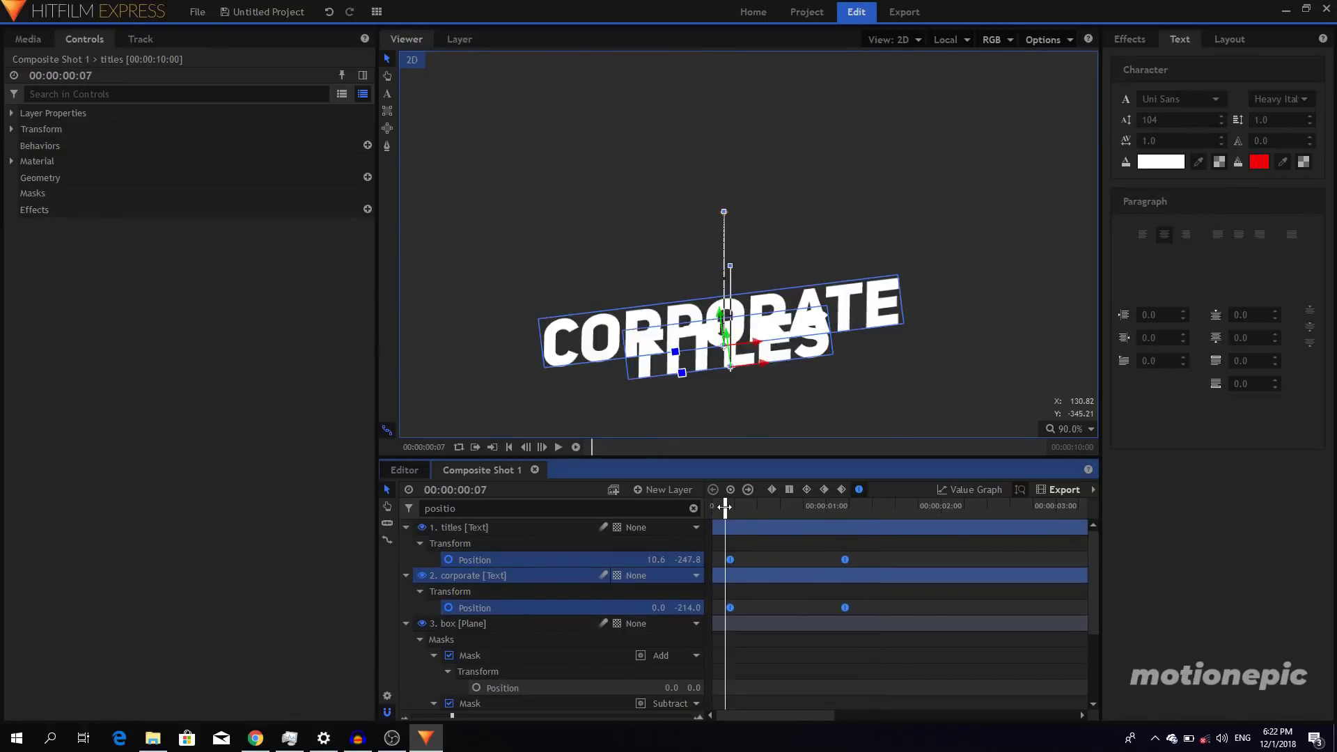
{"action": "left_click", "coordinate": [873, 603]}
Delay only the TITLES keyframes to start at 00:00:00:16, then preview the stagger
{"action": "left_click", "coordinate": [474, 528]}
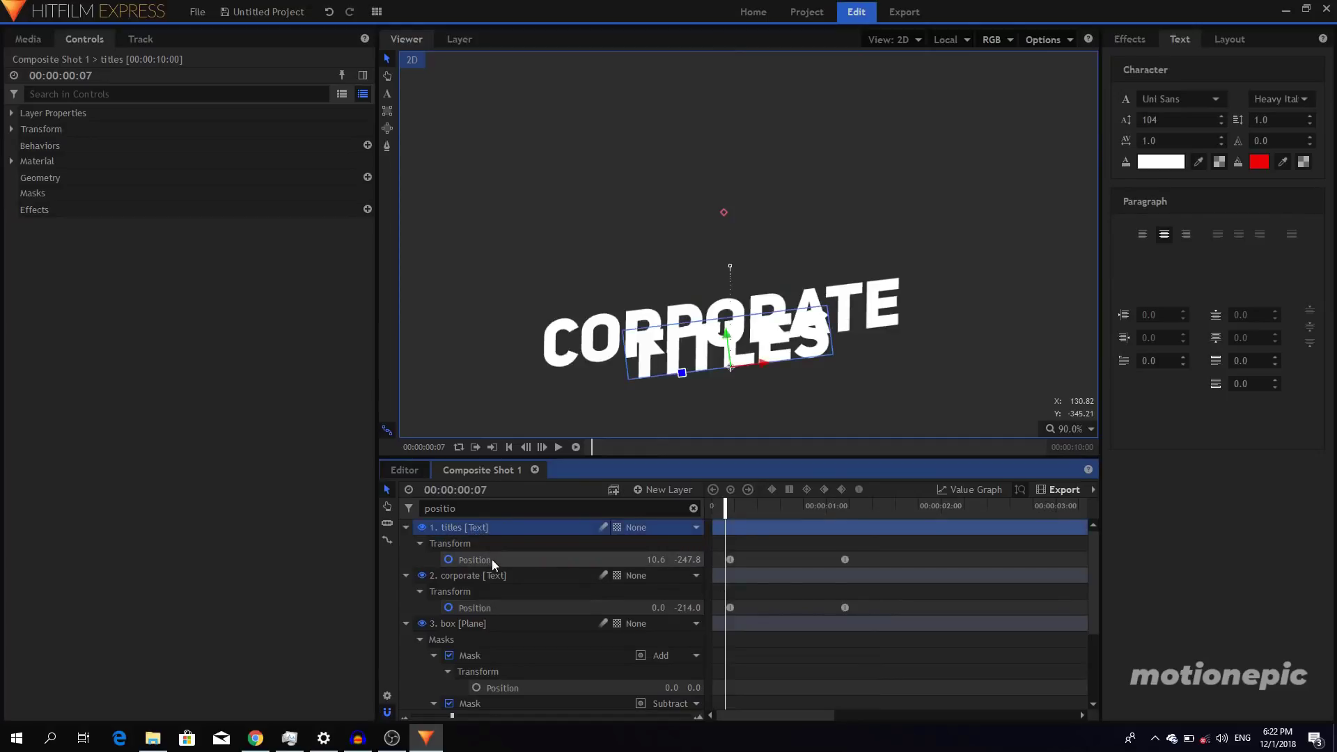
{"action": "left_click", "coordinate": [492, 559]}
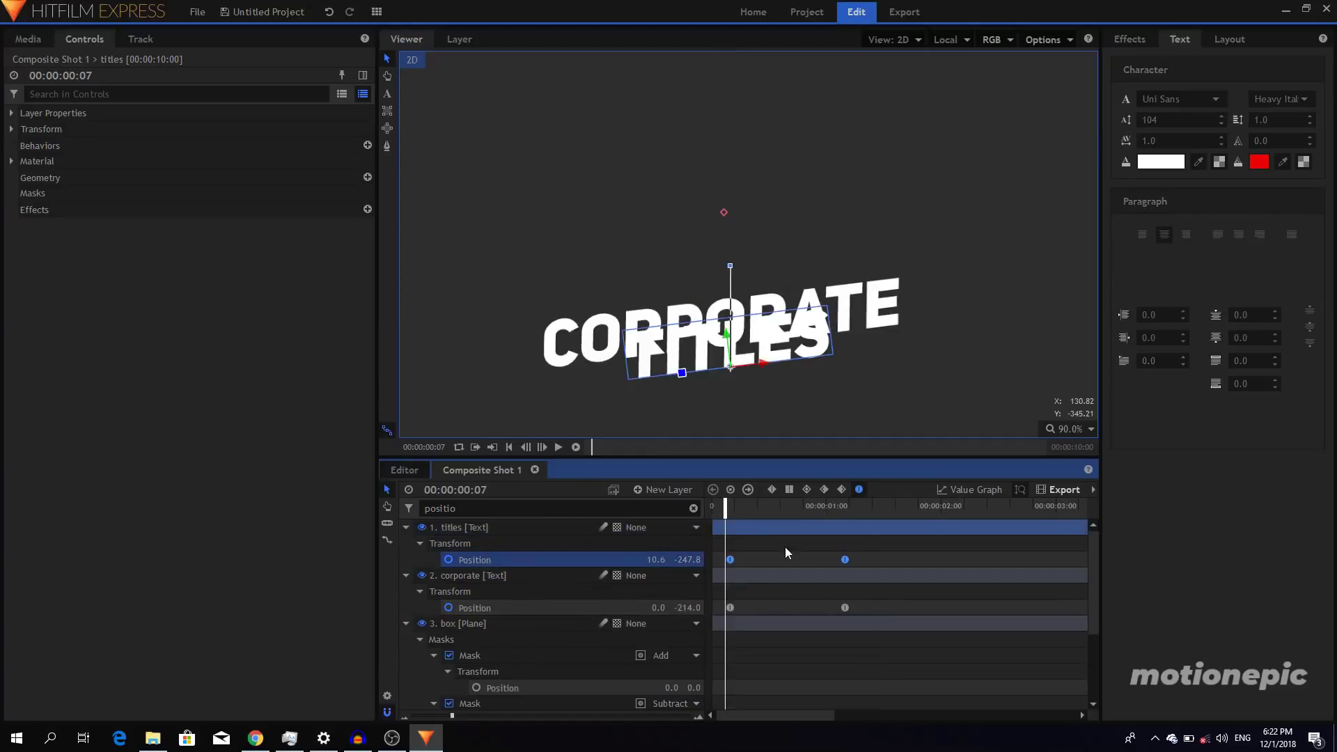
{"action": "left_click_drag", "start_coordinate": [864, 555], "coordinate": [730, 559]}
{"action": "left_click_drag", "start_coordinate": [732, 560], "coordinate": [746, 560]}
{"action": "key", "text": "space"}
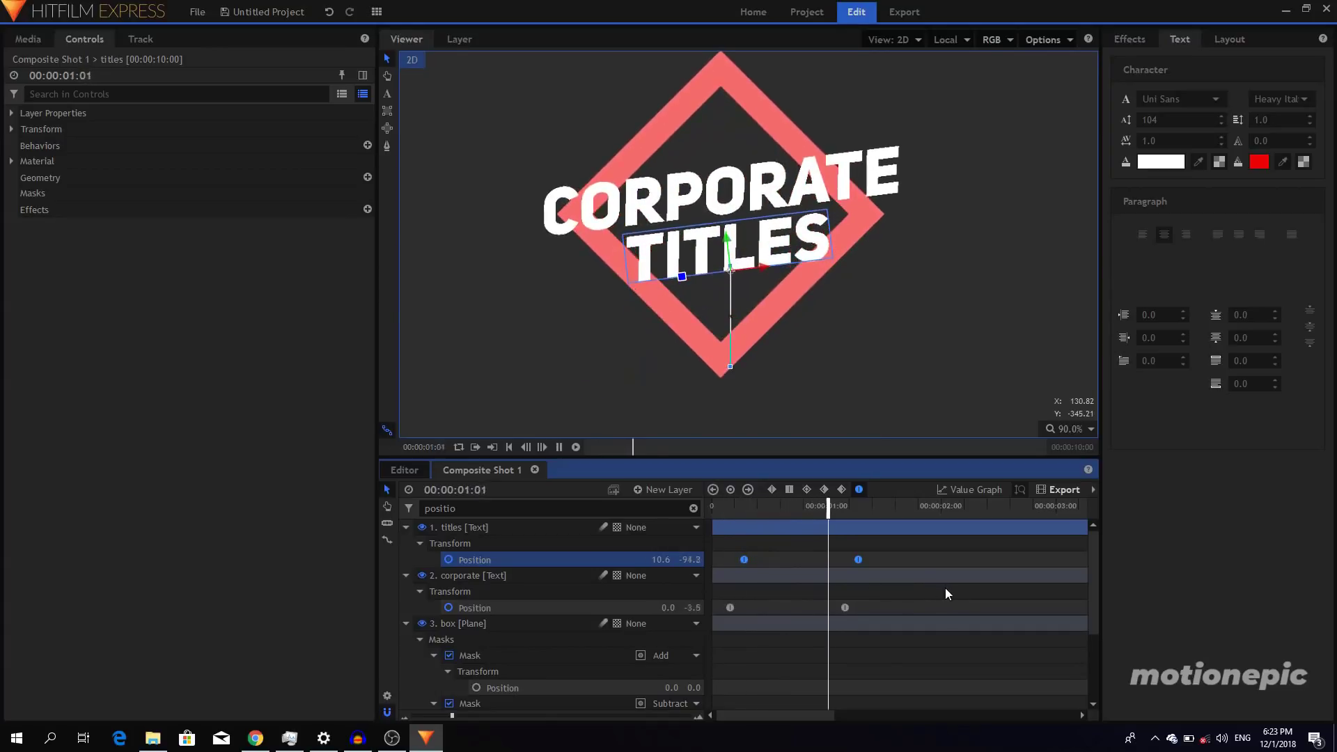
{"action": "left_click", "coordinate": [727, 507]}
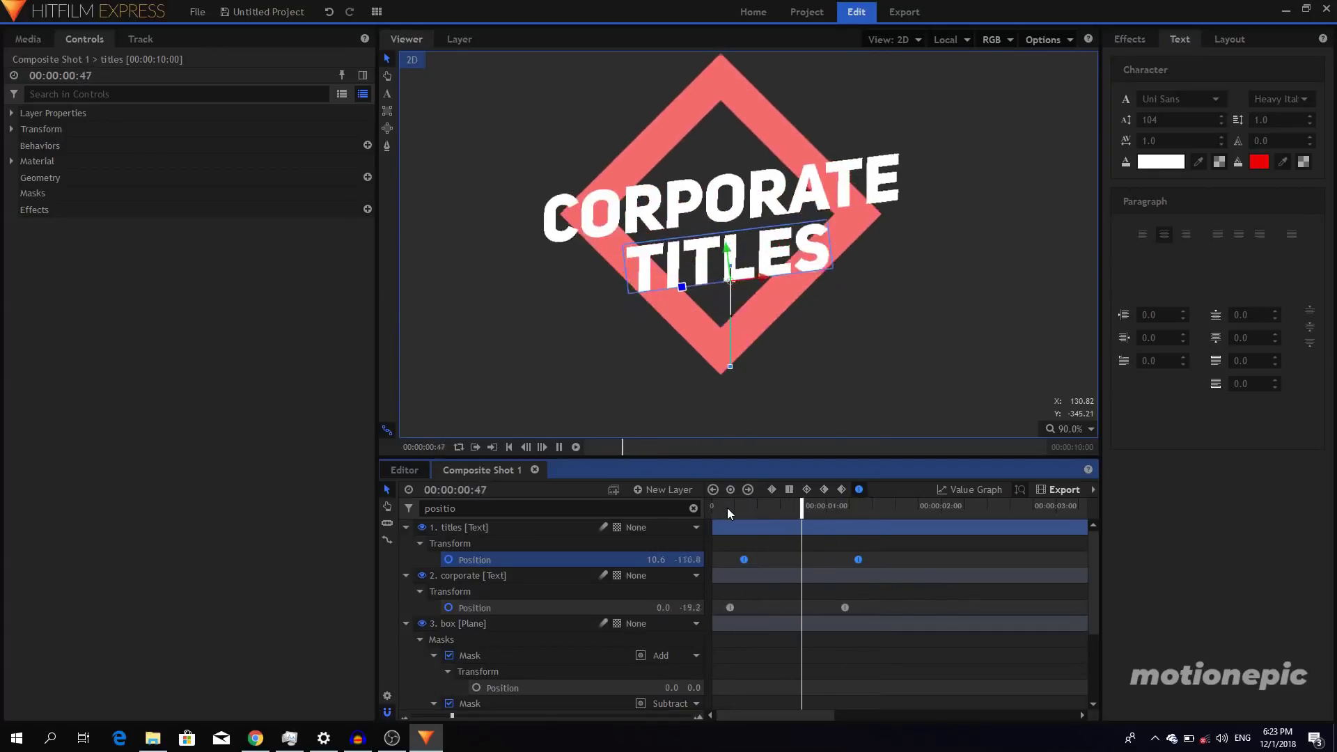
{"action": "key", "text": "space"}
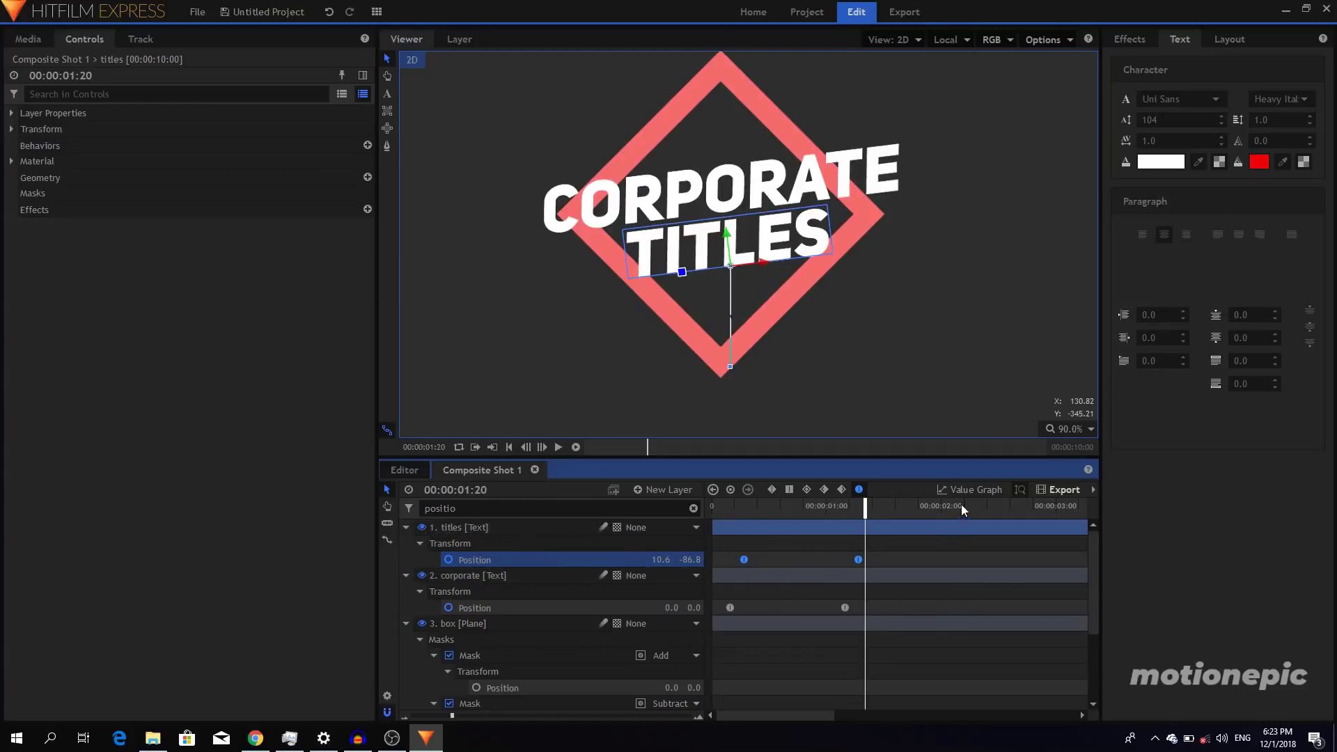
{"action": "left_click", "coordinate": [693, 509]}
{"action": "scroll", "coordinate": [770, 243], "scroll_direction": "down", "scroll_amount": 4}
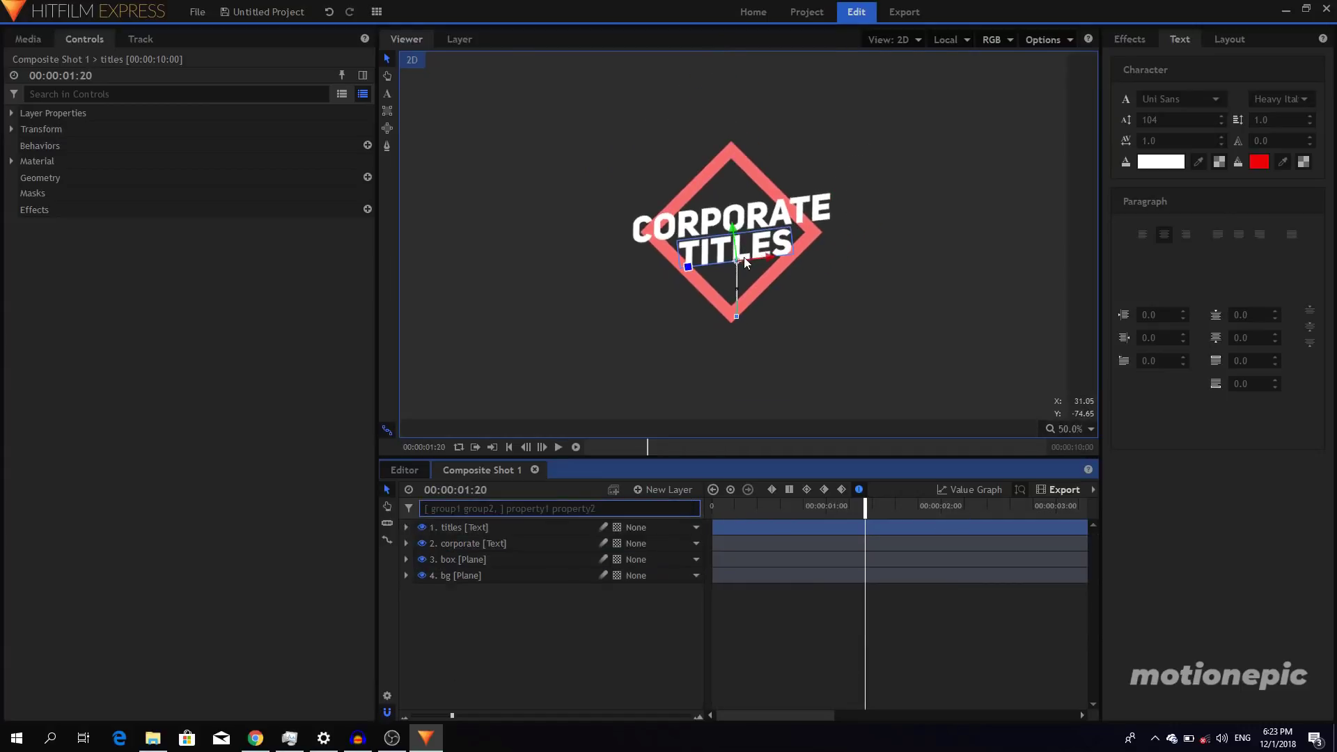
{"action": "left_click", "coordinate": [726, 508]}
{"action": "key", "text": "space"}
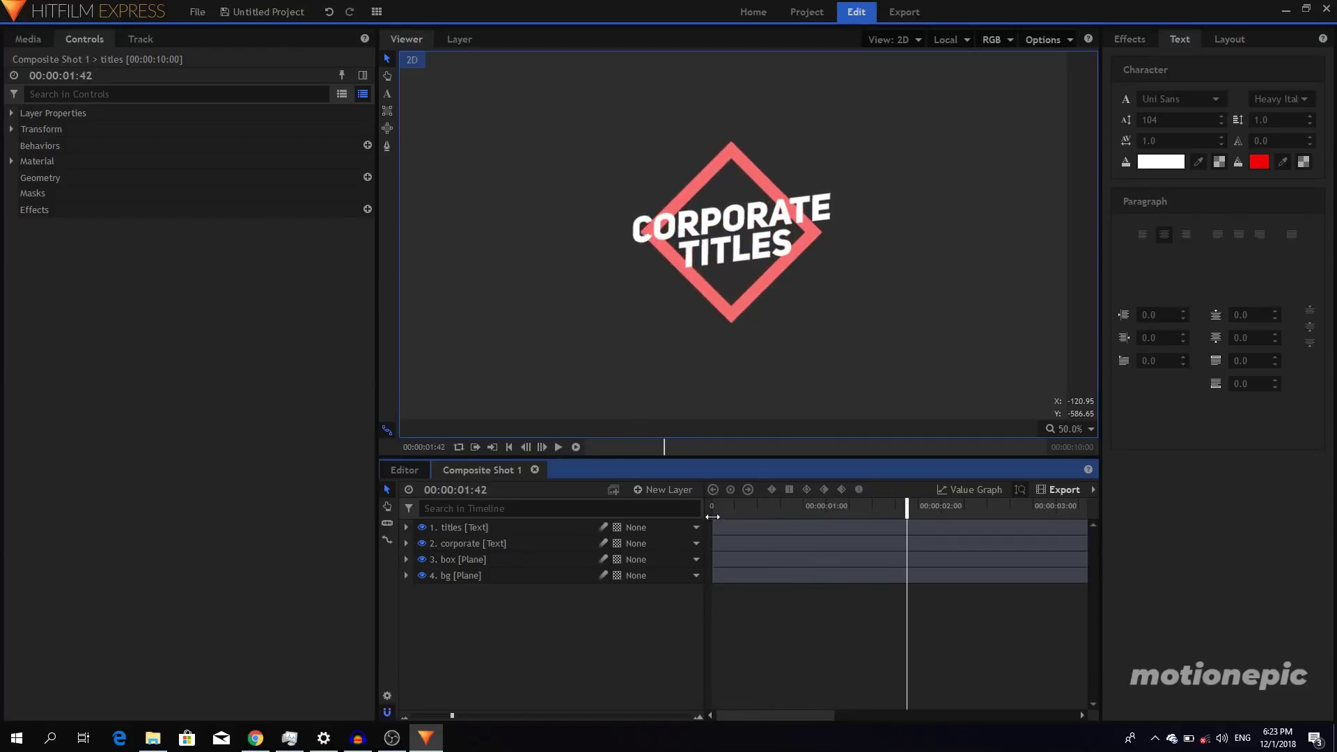
{"action": "left_click", "coordinate": [718, 508]}
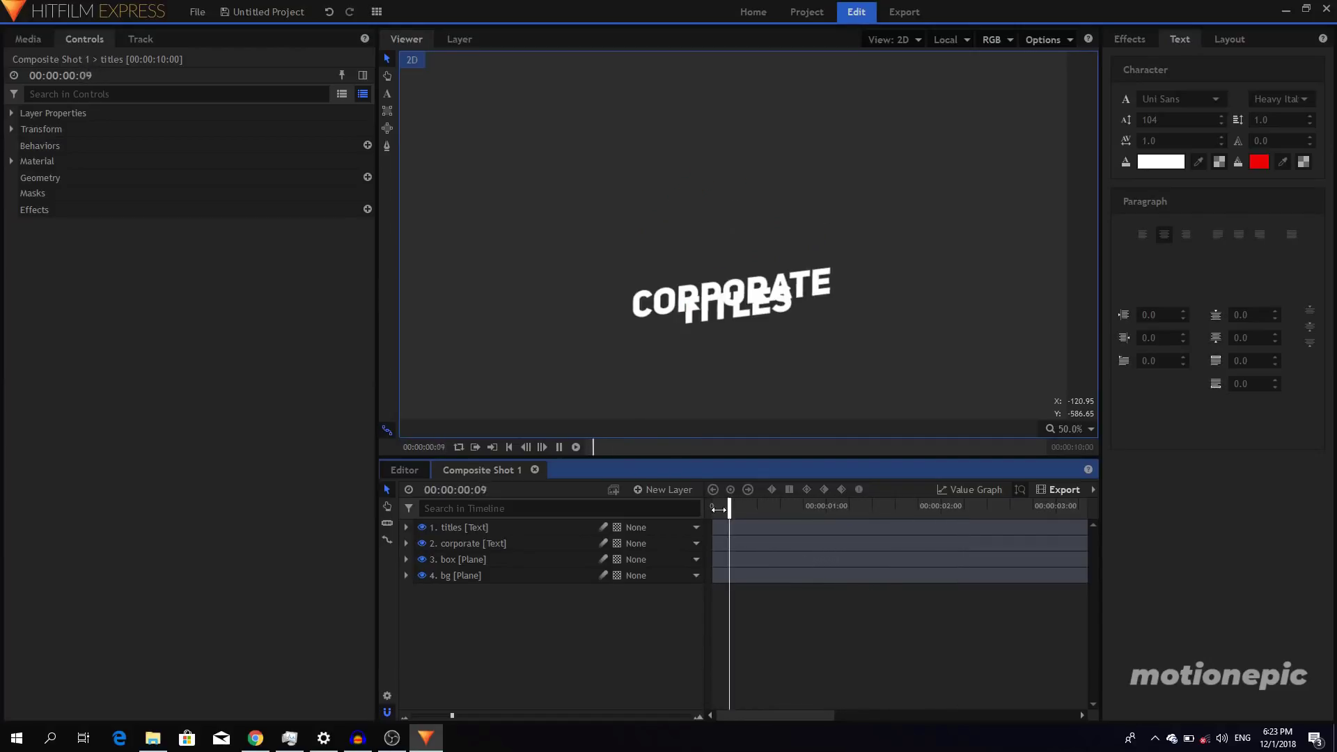
{"action": "key", "text": "space"}
{"action": "scroll", "coordinate": [712, 231], "scroll_direction": "up", "scroll_amount": 2}
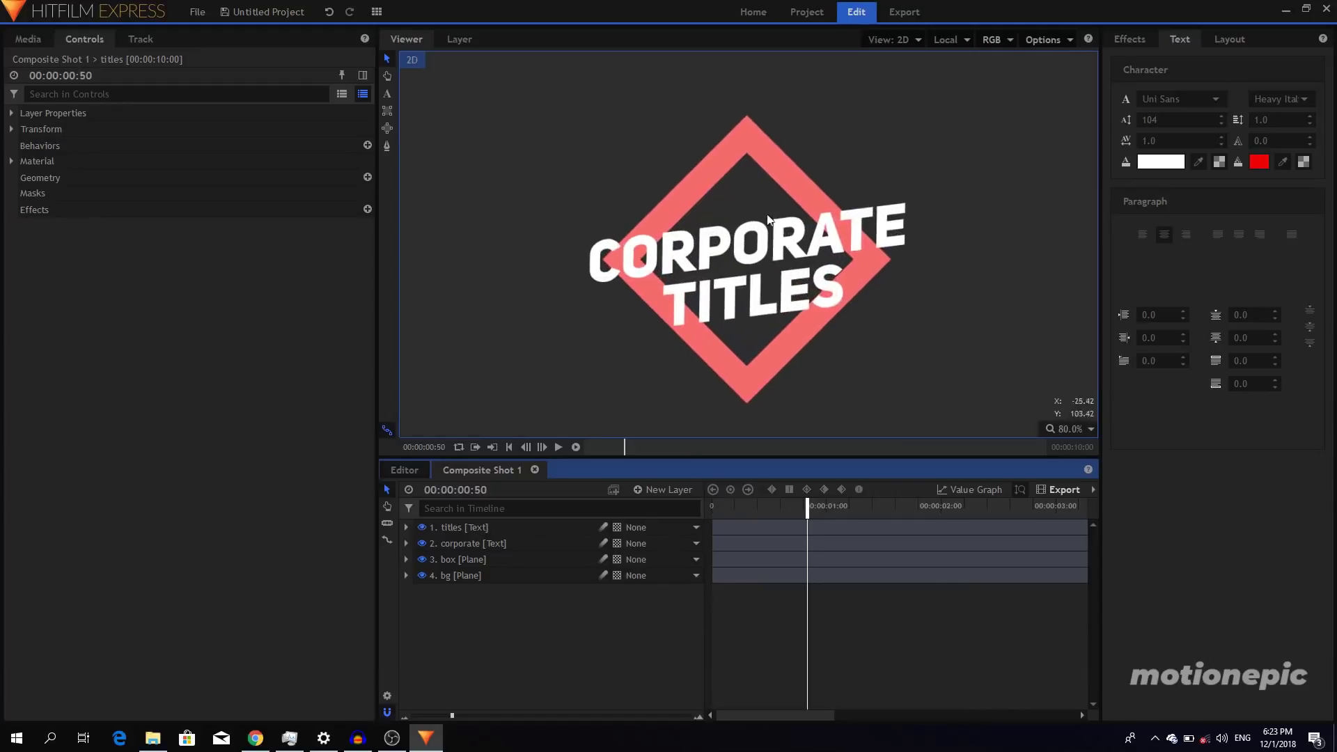
{"action": "scroll", "coordinate": [734, 261], "scroll_direction": "up", "scroll_amount": 3}
{"action": "scroll", "coordinate": [728, 249], "scroll_direction": "down", "scroll_amount": 2}
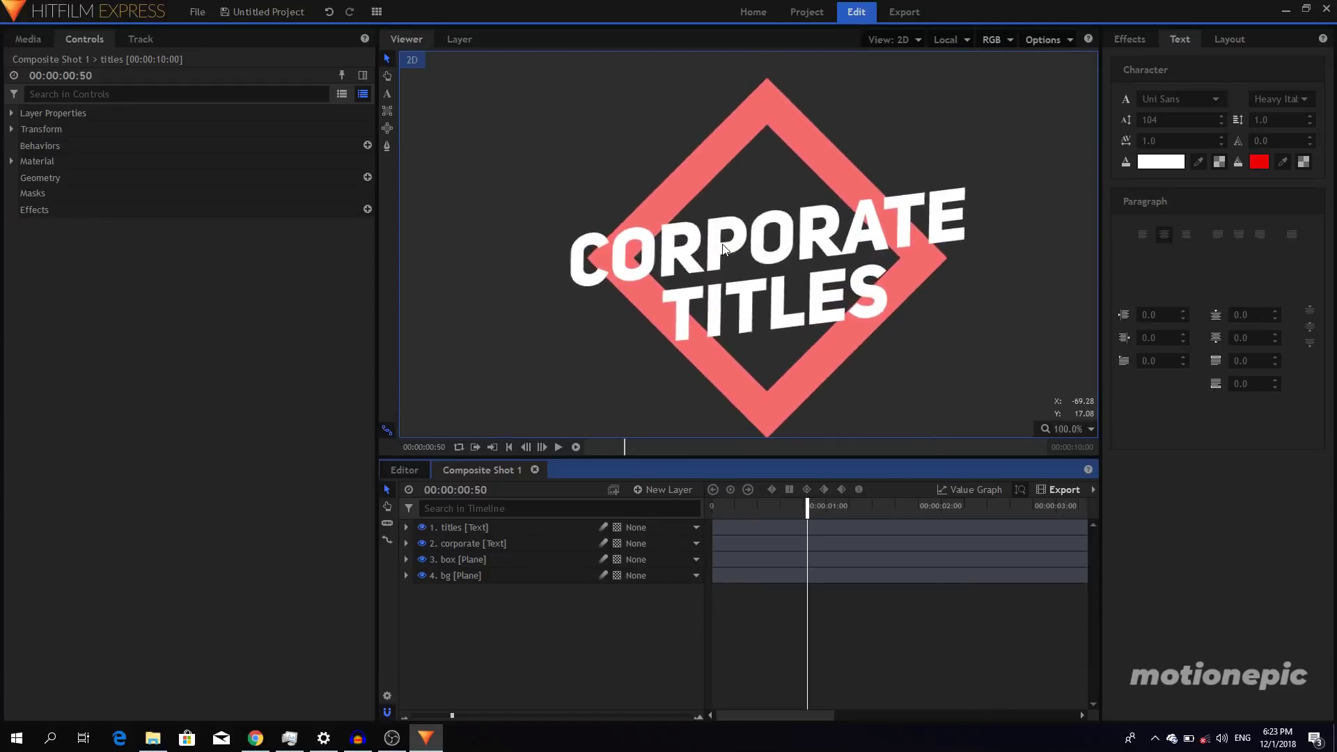
{"action": "scroll", "coordinate": [753, 237], "scroll_direction": "up", "scroll_amount": 3}
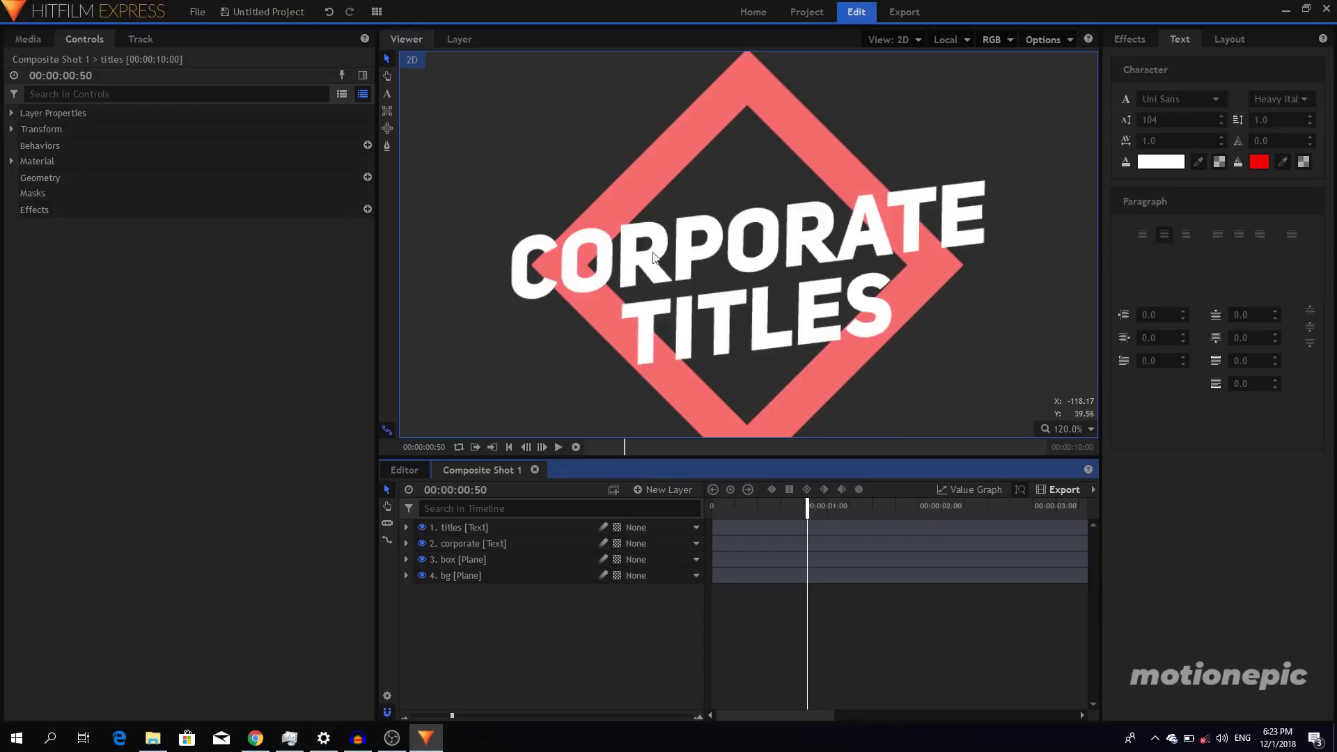
{"action": "scroll", "coordinate": [648, 272], "scroll_direction": "down", "scroll_amount": 4}
{"action": "scroll", "coordinate": [646, 272], "scroll_direction": "down", "scroll_amount": 5}
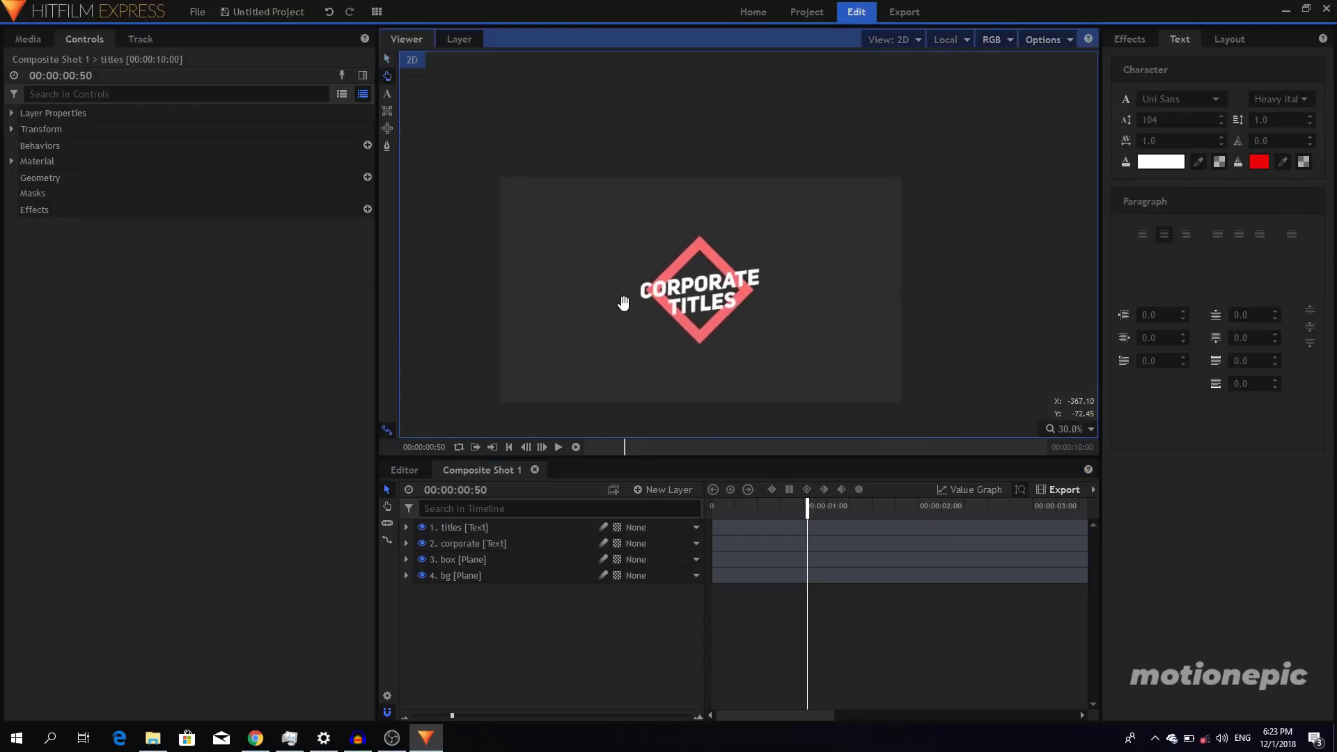
{"action": "scroll", "coordinate": [696, 286], "scroll_direction": "up", "scroll_amount": 4}
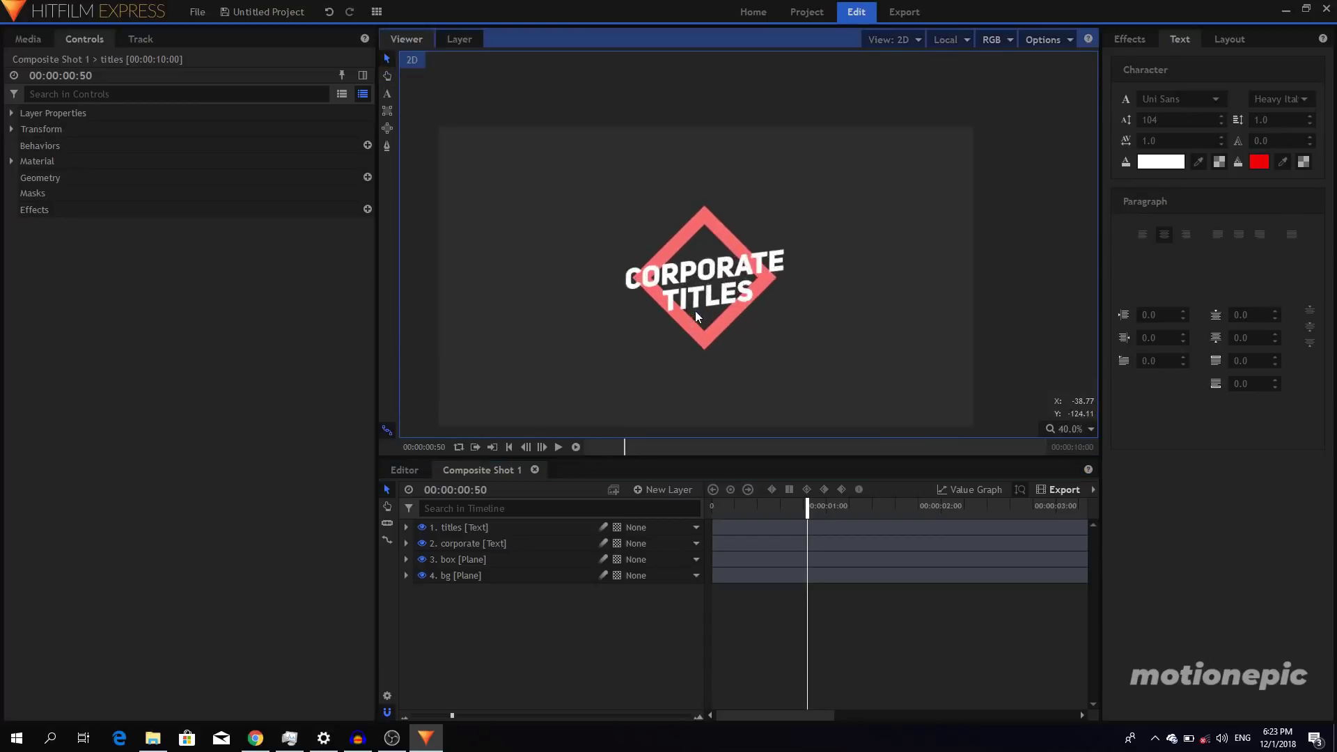
{"action": "left_click_drag", "start_coordinate": [721, 511], "coordinate": [711, 511]}
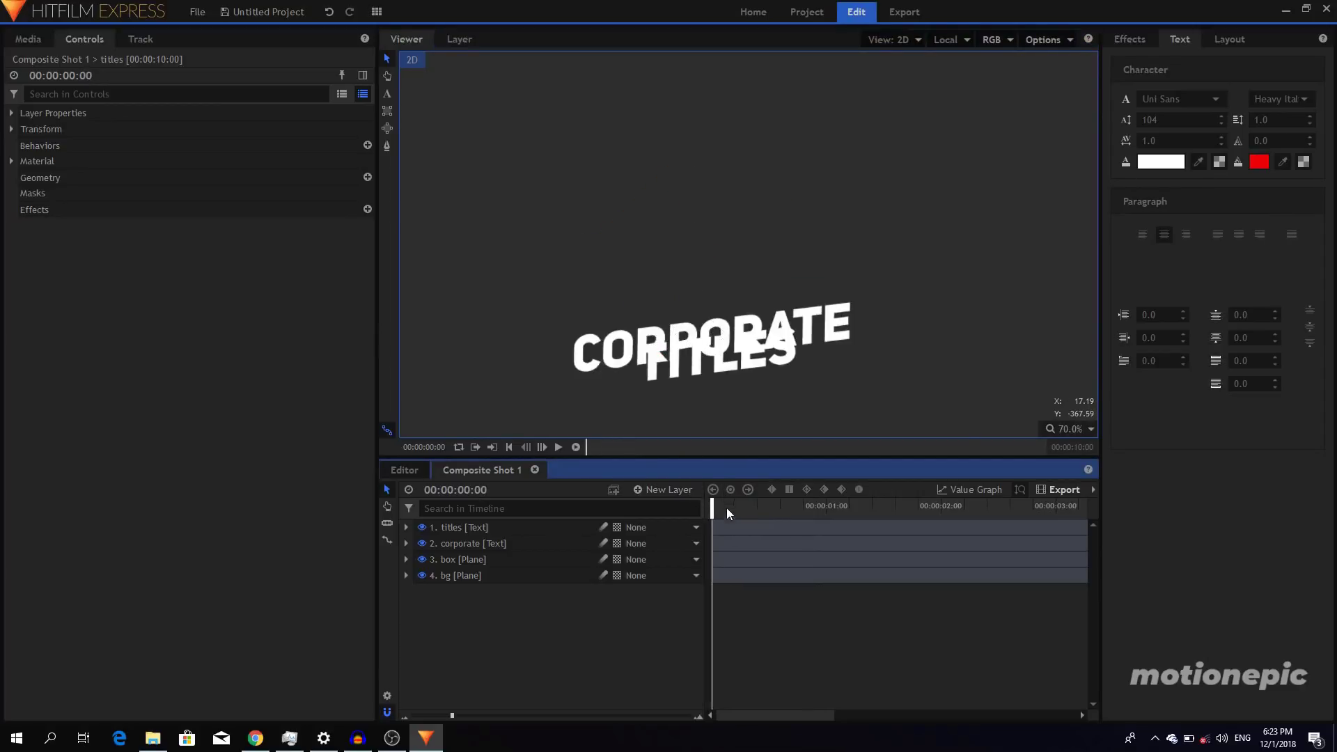
{"action": "left_click_drag", "start_coordinate": [713, 511], "coordinate": [786, 515]}
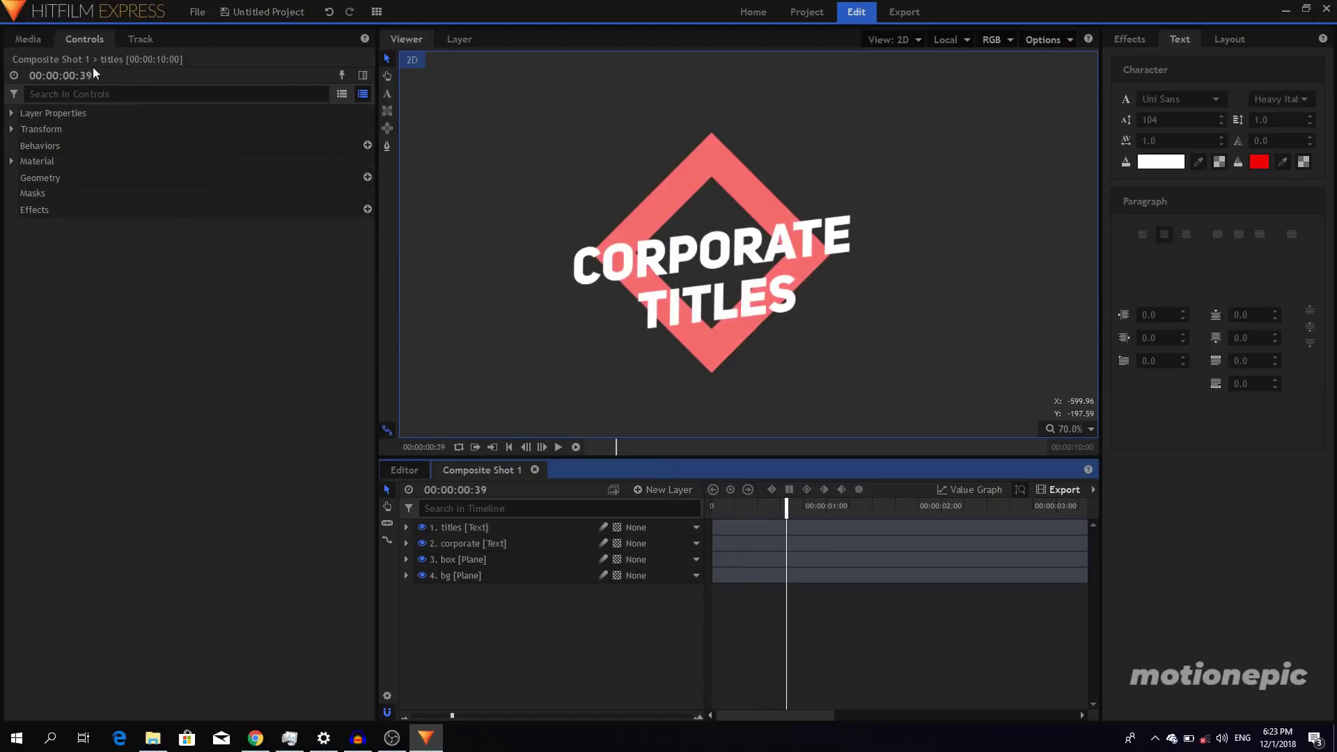
Add the bg plane as a new top layer named 'mask' and hide it
{"action": "left_click", "coordinate": [27, 39]}
{"action": "left_click_drag", "start_coordinate": [100, 149], "coordinate": [487, 528]}
{"action": "key", "text": "F2"}
{"action": "type", "text": "mask"}
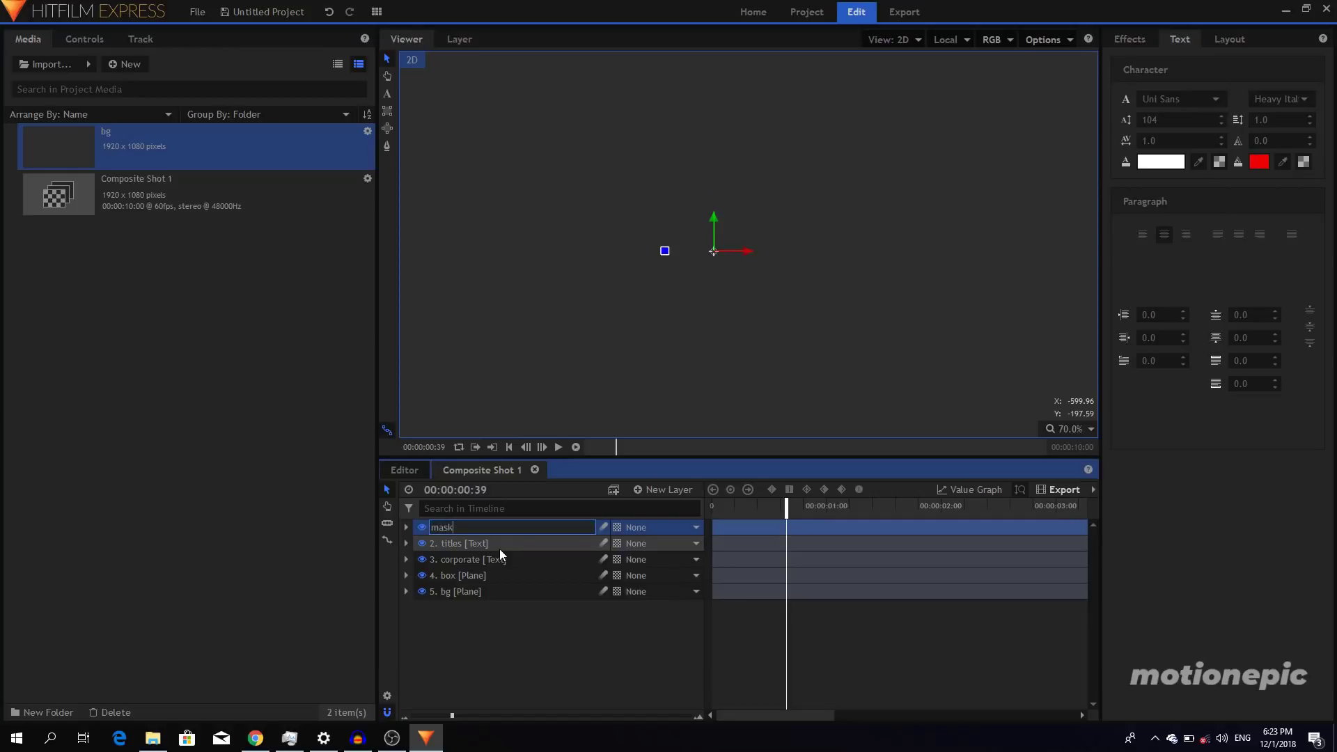
{"action": "key", "text": "Return"}
{"action": "left_click", "coordinate": [422, 528]}
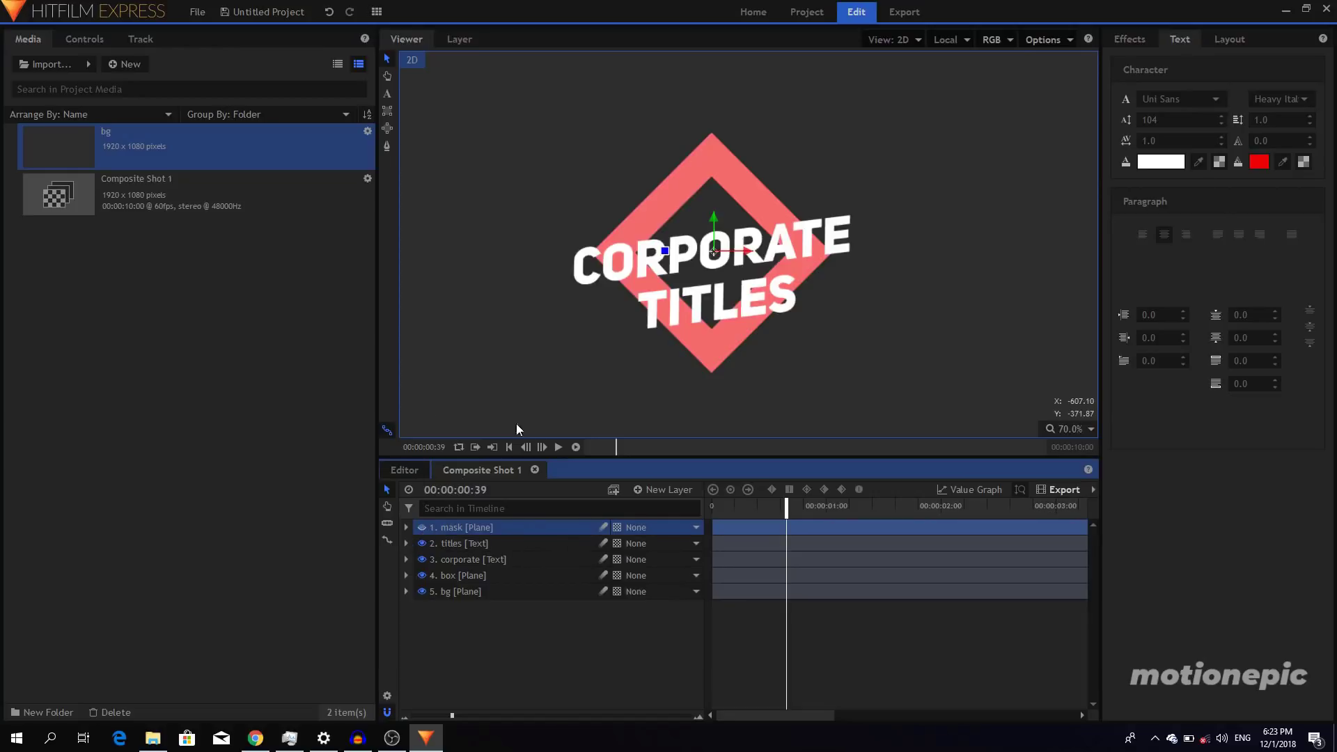
Rotate the mask plane -7° and move it lower so it crosses the title
{"action": "scroll", "coordinate": [729, 205], "scroll_direction": "down", "scroll_amount": 3}
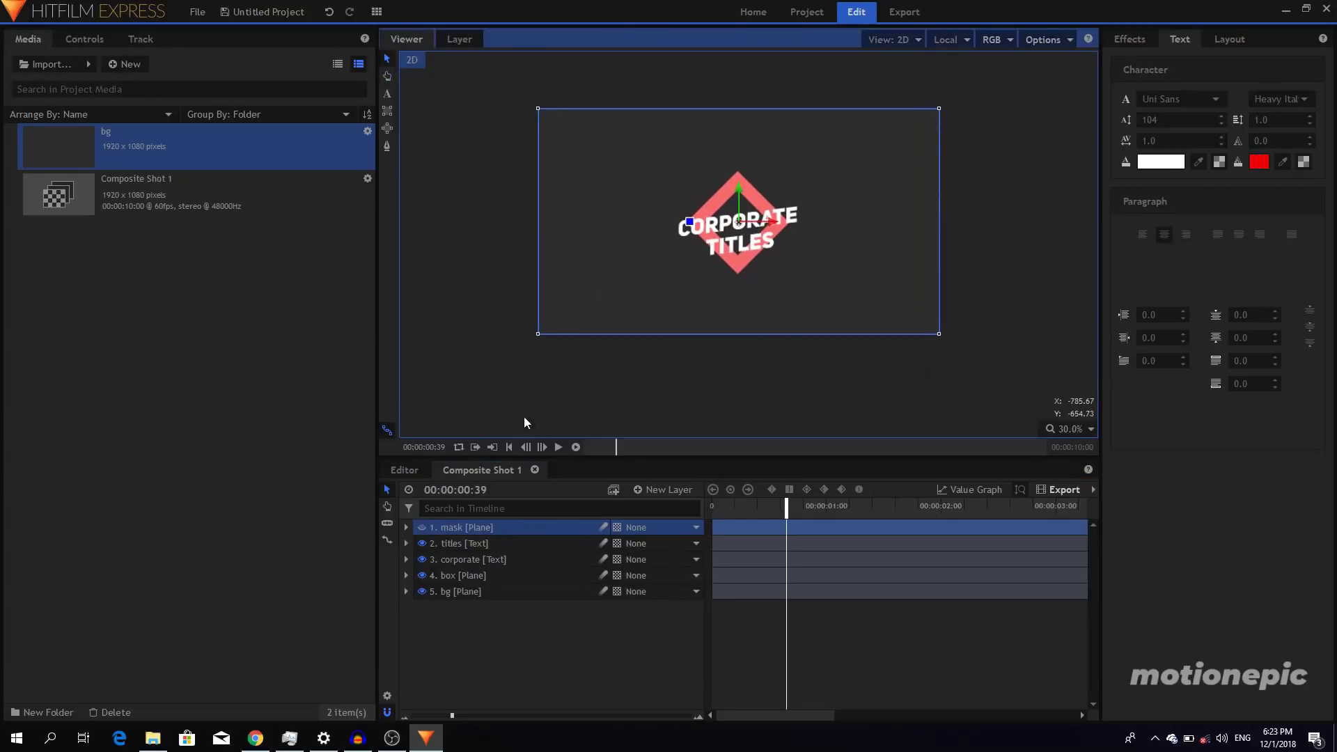
{"action": "left_click", "coordinate": [407, 527]}
{"action": "left_click", "coordinate": [419, 575]}
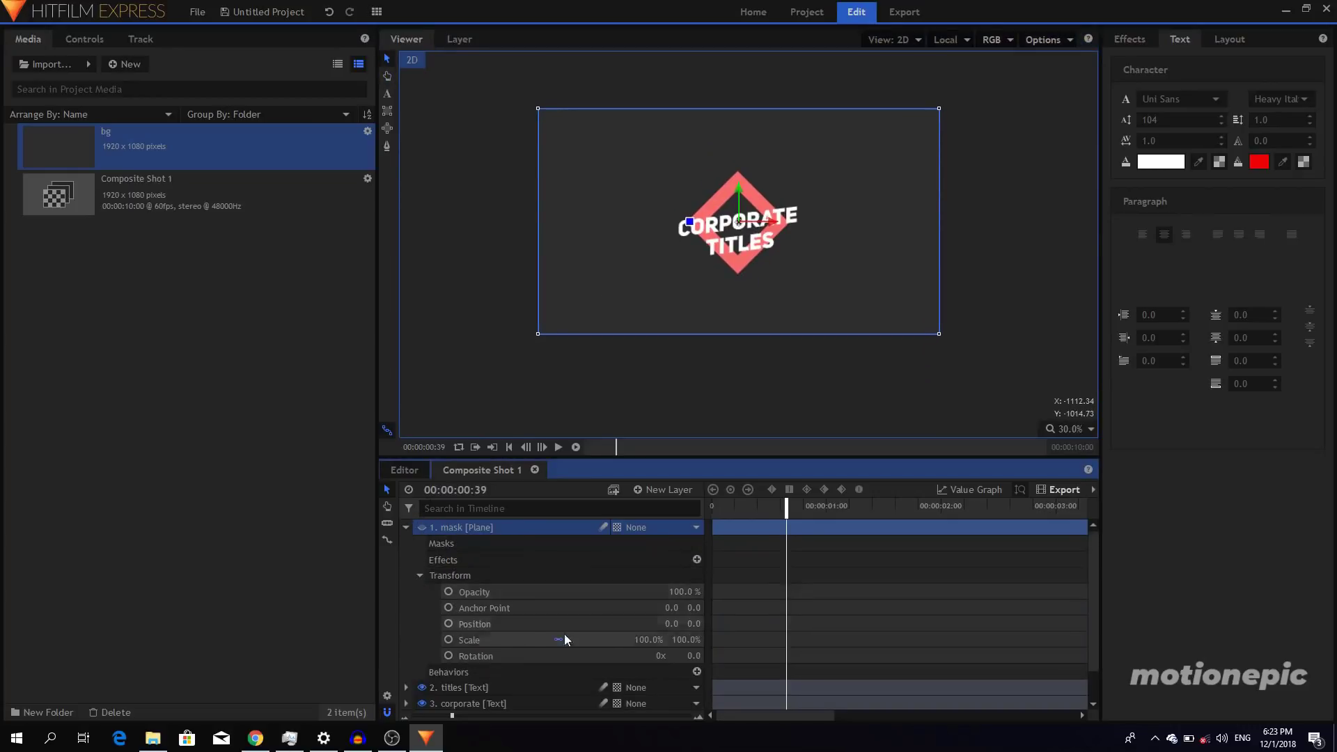
{"action": "left_click", "coordinate": [695, 656]}
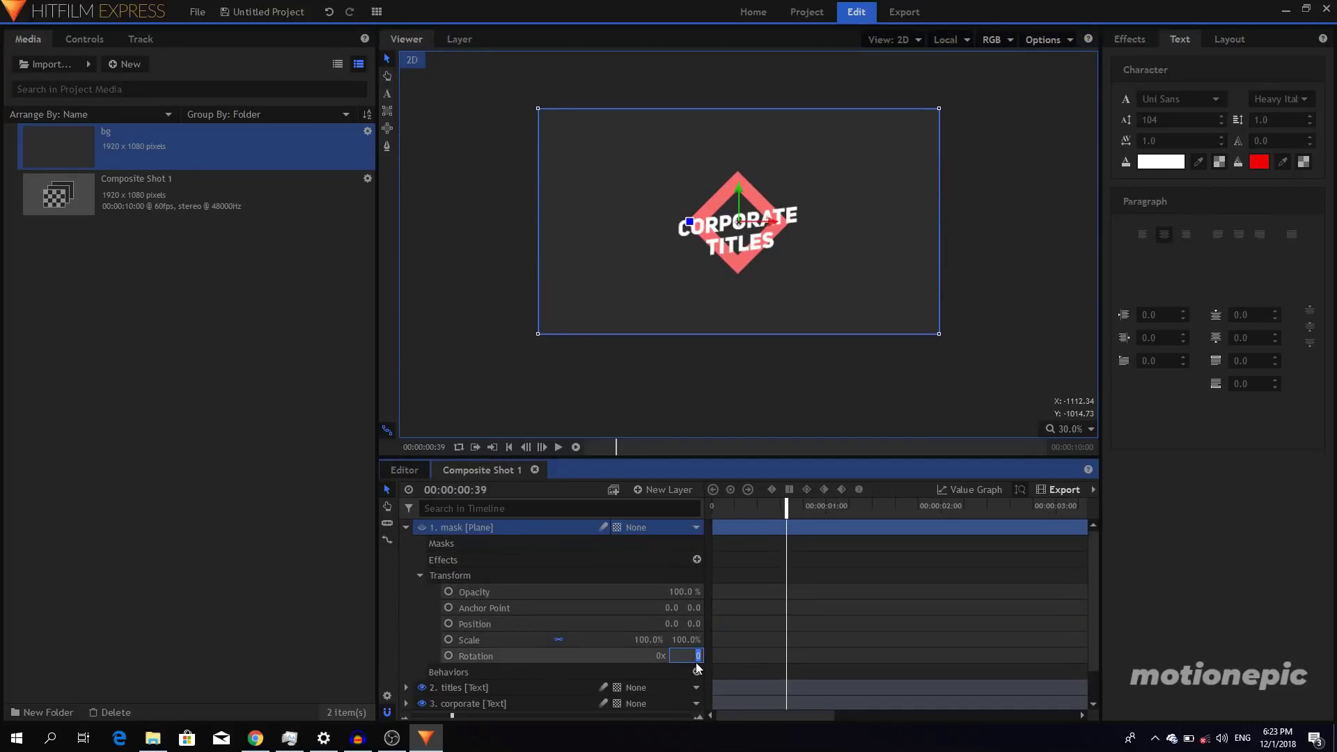
{"action": "type", "text": "7"}
{"action": "key", "text": "Return"}
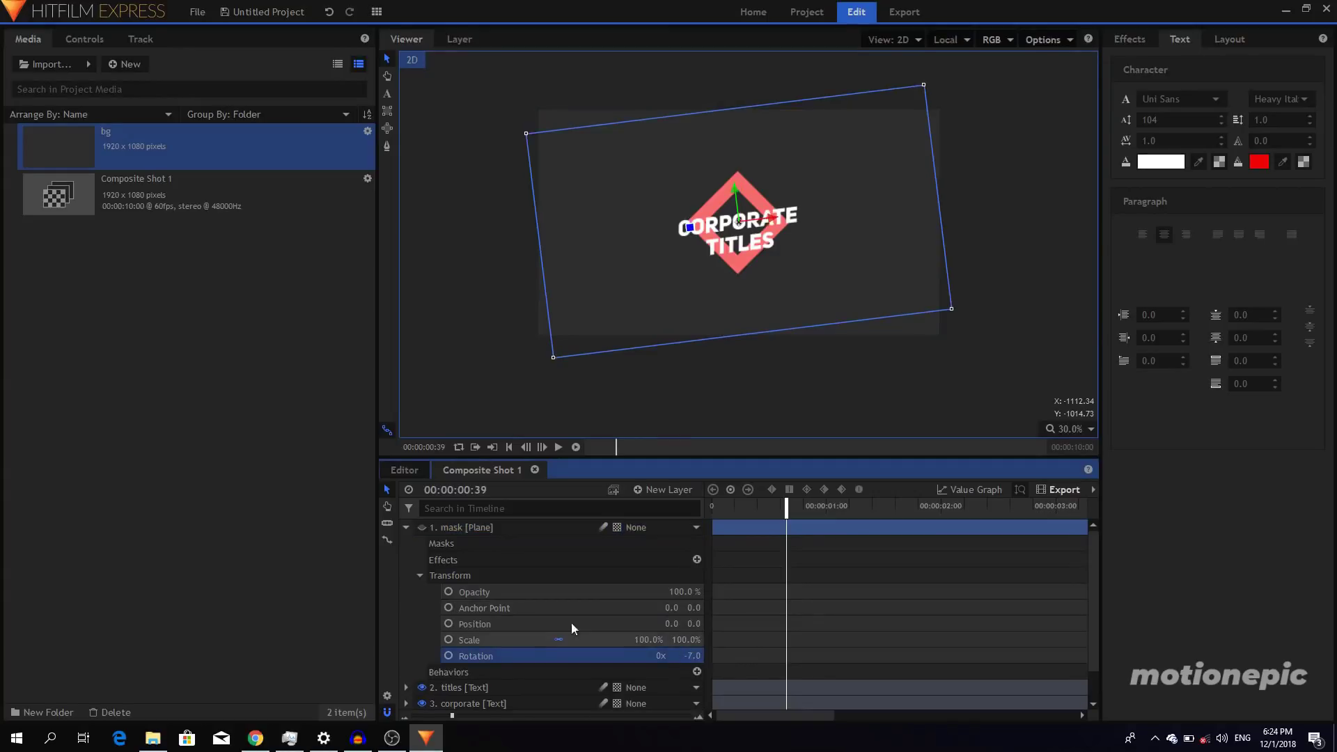
{"action": "left_click", "coordinate": [406, 527]}
{"action": "left_click_drag", "start_coordinate": [732, 188], "coordinate": [758, 306]}
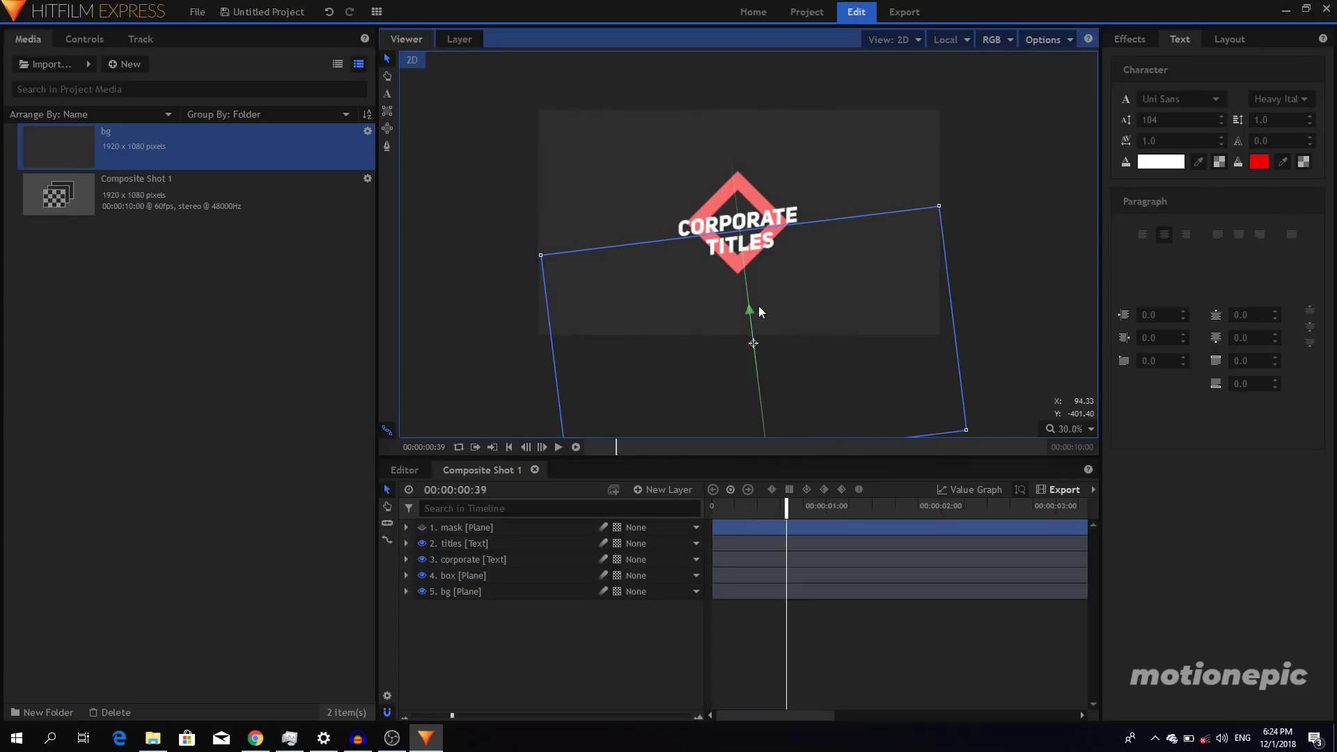
{"action": "scroll", "coordinate": [747, 229], "scroll_direction": "up", "scroll_amount": 3}
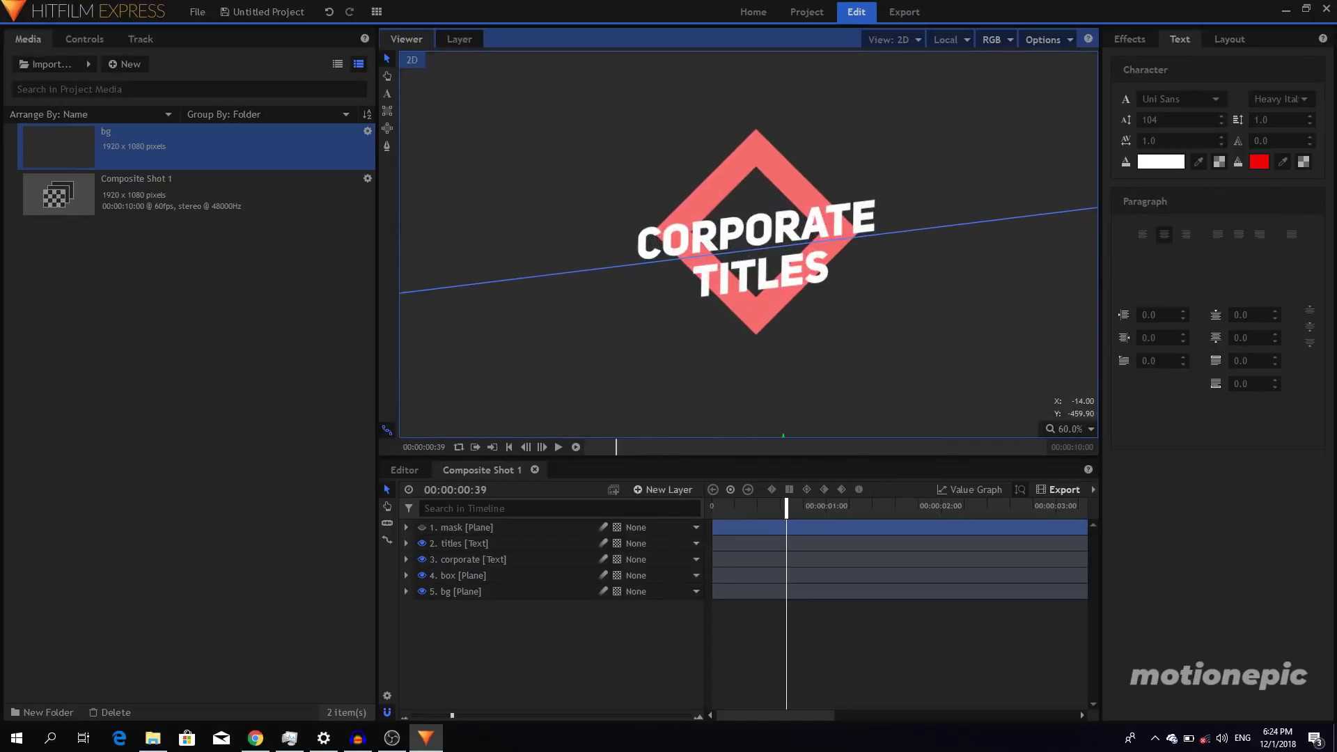
Find the Set Matte effect and apply it to the corporate text layer
{"action": "left_click", "coordinate": [1134, 44]}
{"action": "left_click", "coordinate": [1142, 64]}
{"action": "type", "text": "set"}
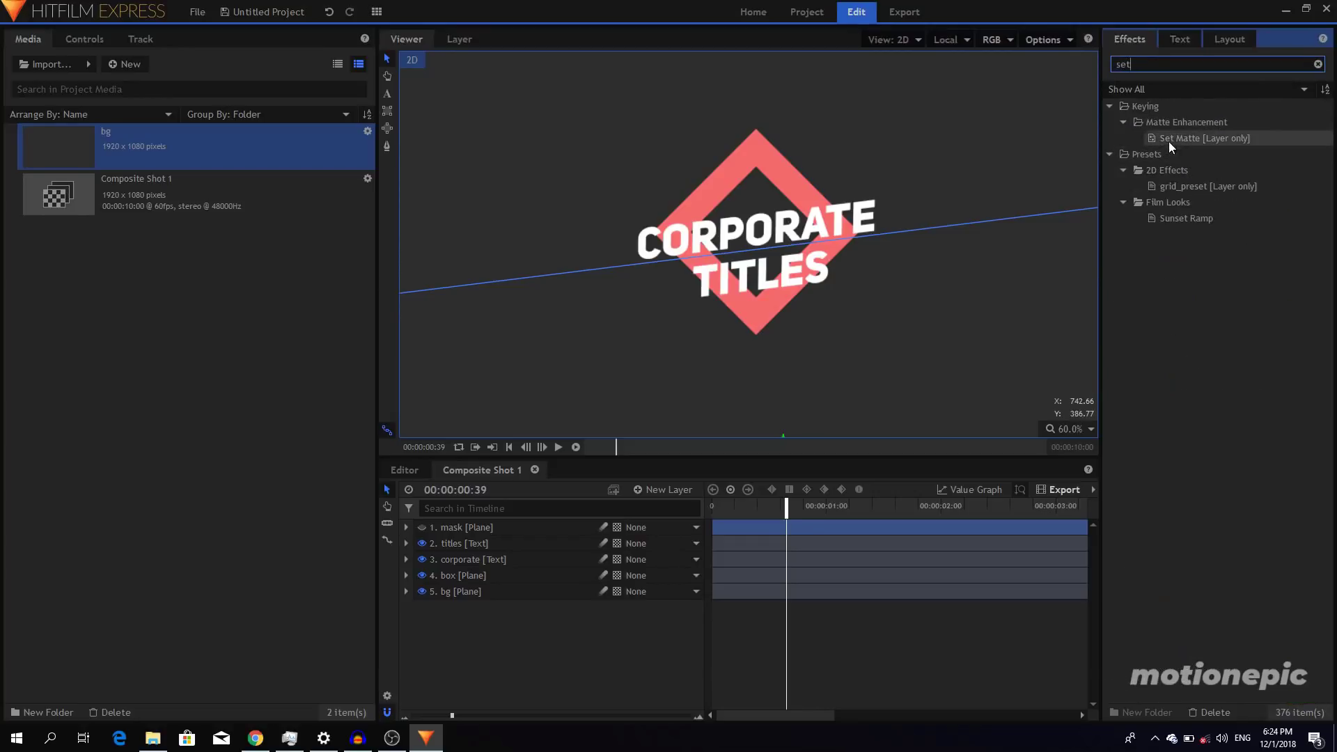
{"action": "left_click_drag", "start_coordinate": [1164, 137], "coordinate": [833, 404]}
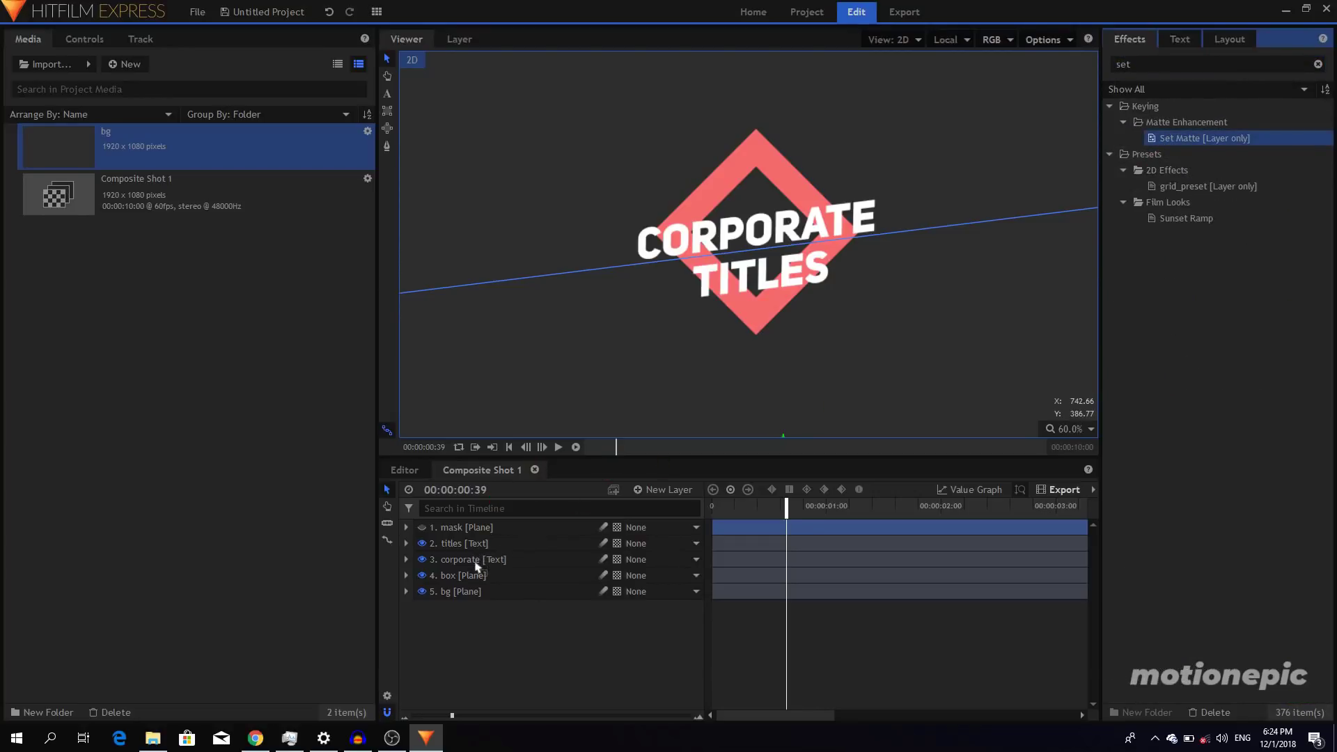
{"action": "left_click_drag", "start_coordinate": [477, 567], "coordinate": [477, 566]}
{"action": "scroll", "coordinate": [427, 563], "scroll_direction": "up", "scroll_amount": 1}
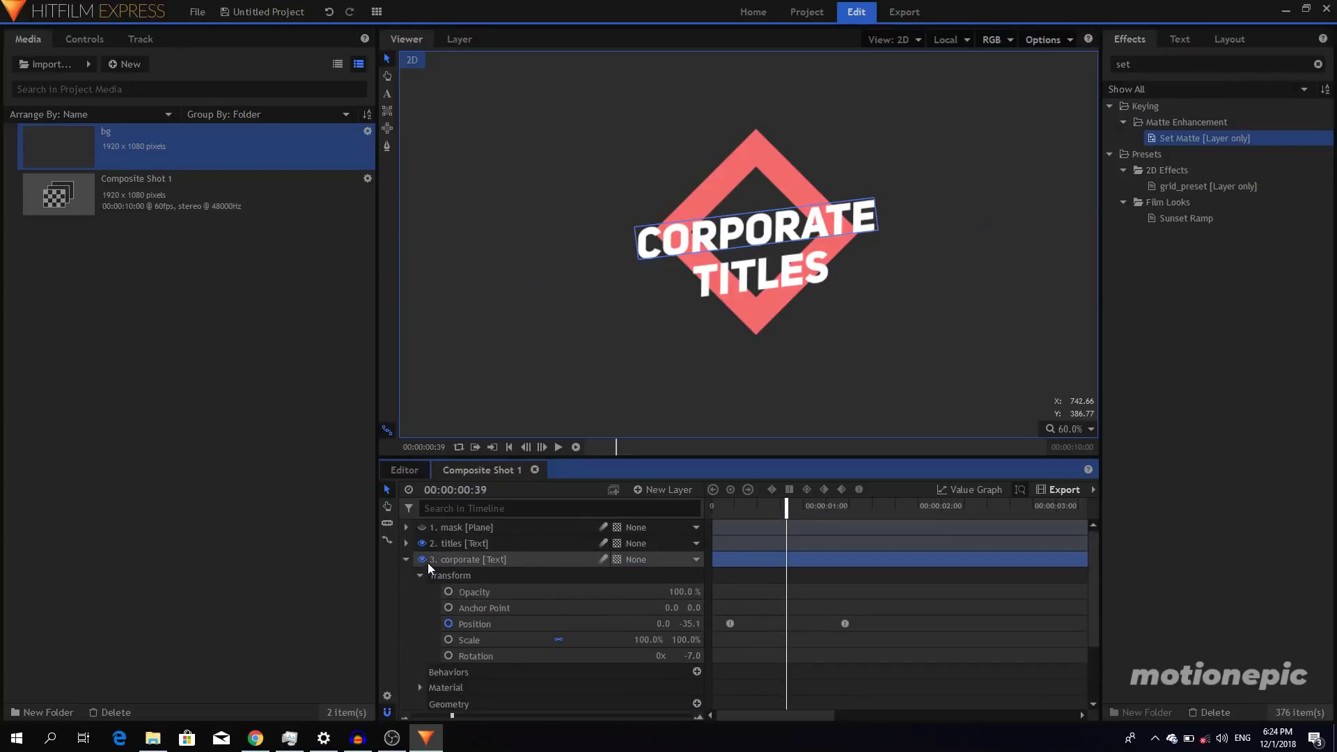
{"action": "left_click", "coordinate": [418, 576]}
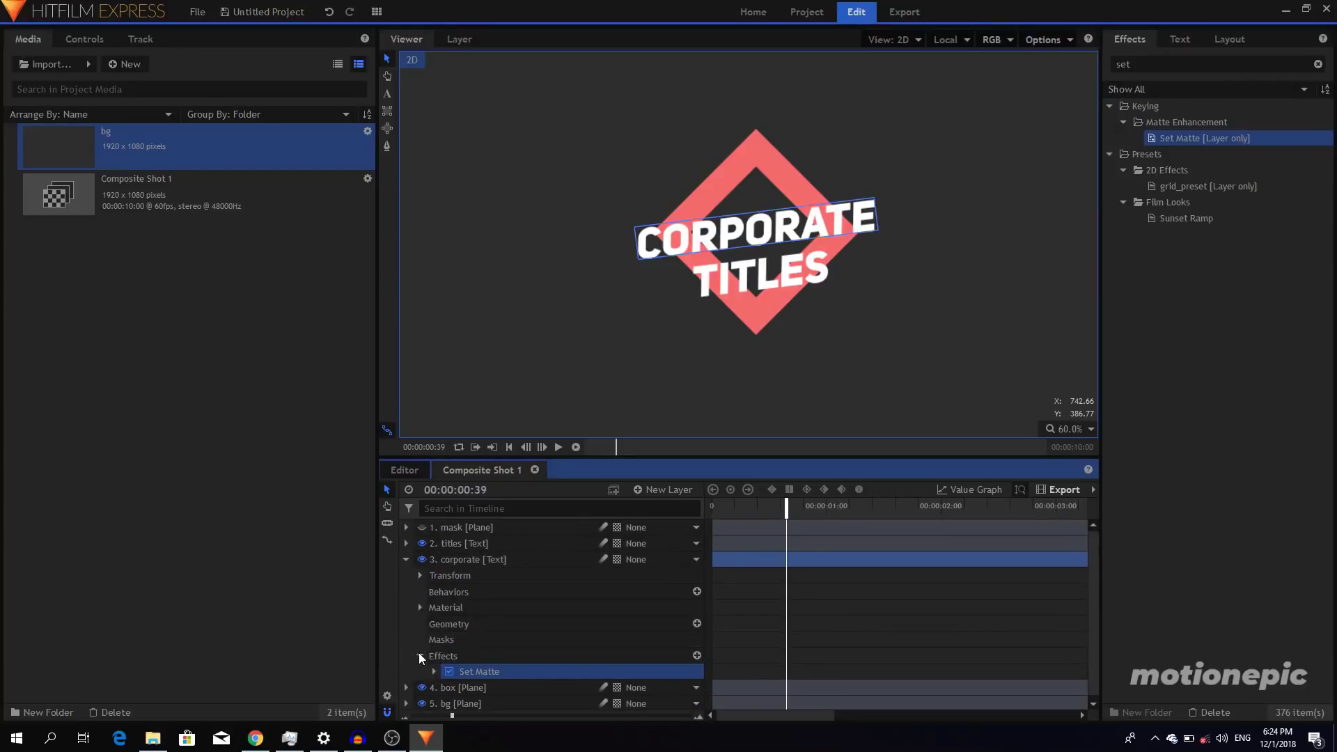
{"action": "left_click", "coordinate": [406, 561]}
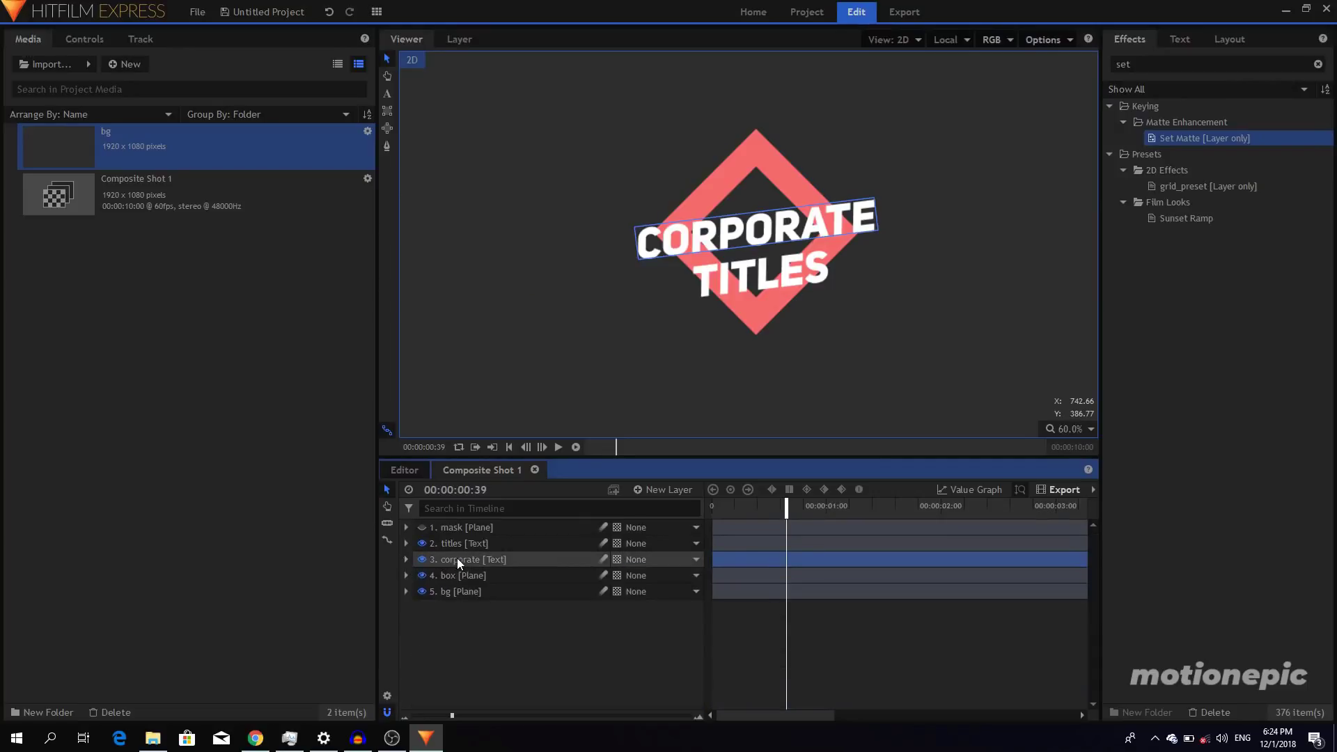
Set the matte Source Layer to 1. mask and Blend to Subtract, then scrub to check
{"action": "left_click", "coordinate": [94, 39]}
{"action": "left_click", "coordinate": [25, 225]}
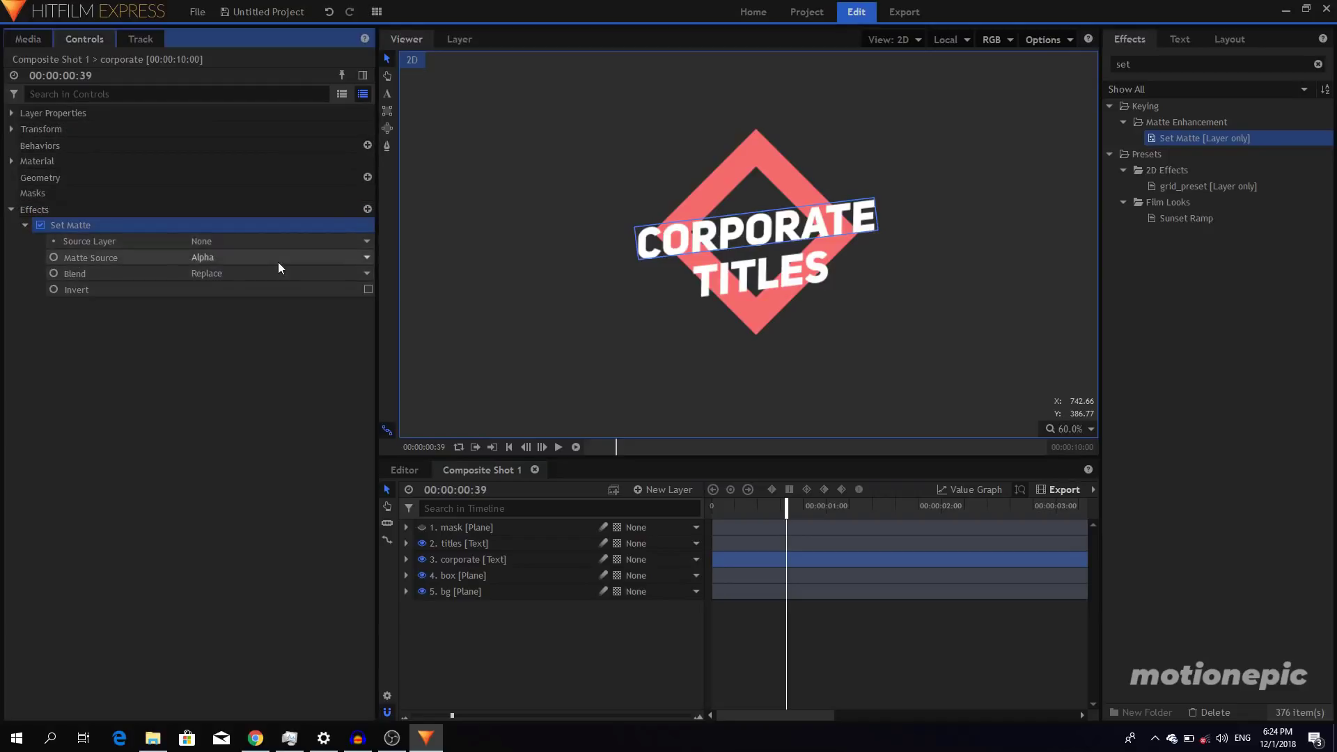
{"action": "left_click", "coordinate": [250, 241]}
{"action": "left_click", "coordinate": [240, 272]}
{"action": "left_click", "coordinate": [222, 273]}
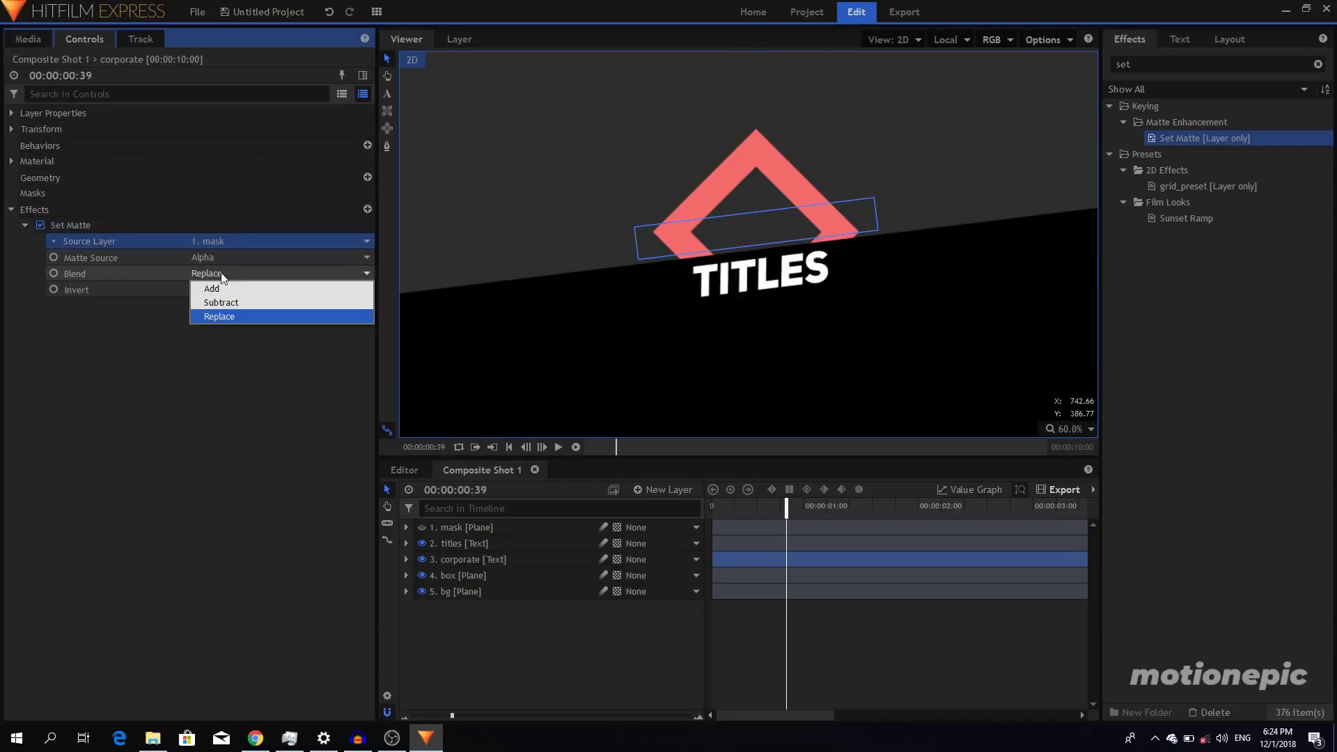
{"action": "left_click", "coordinate": [243, 309]}
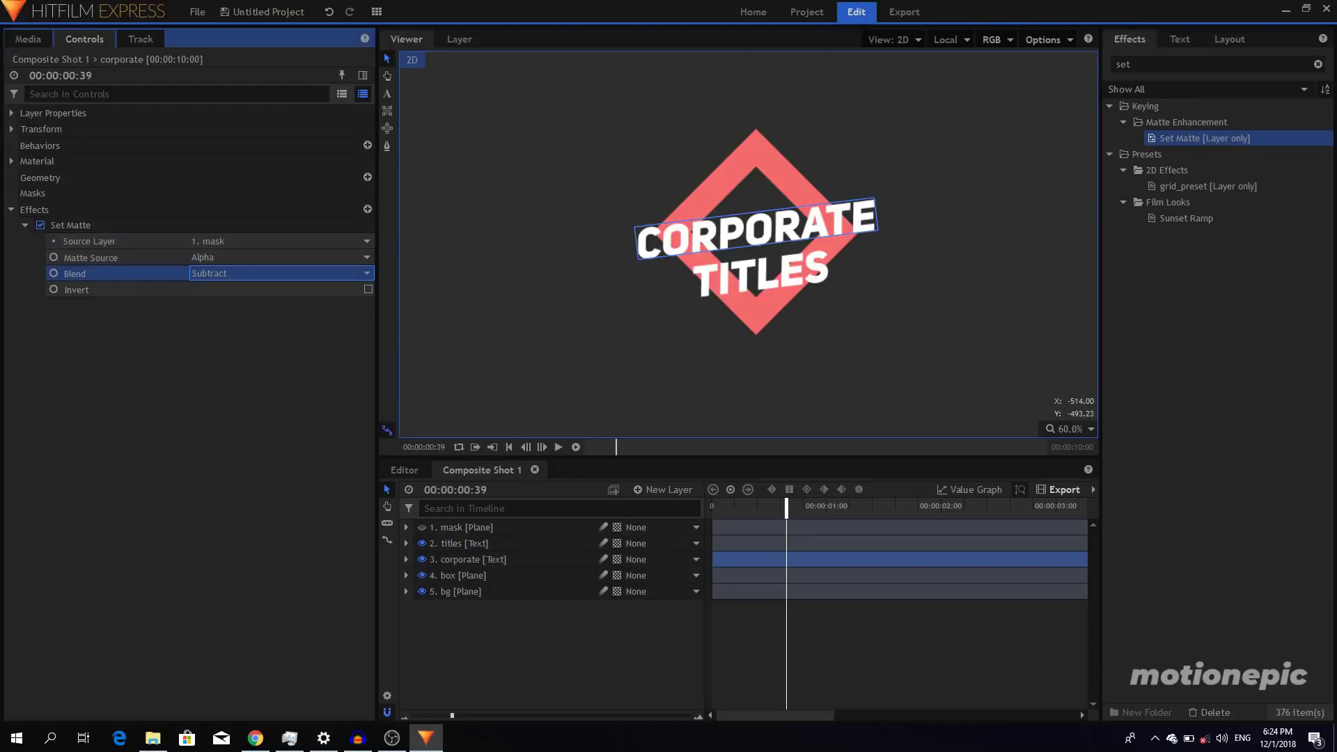
{"action": "left_click", "coordinate": [718, 507]}
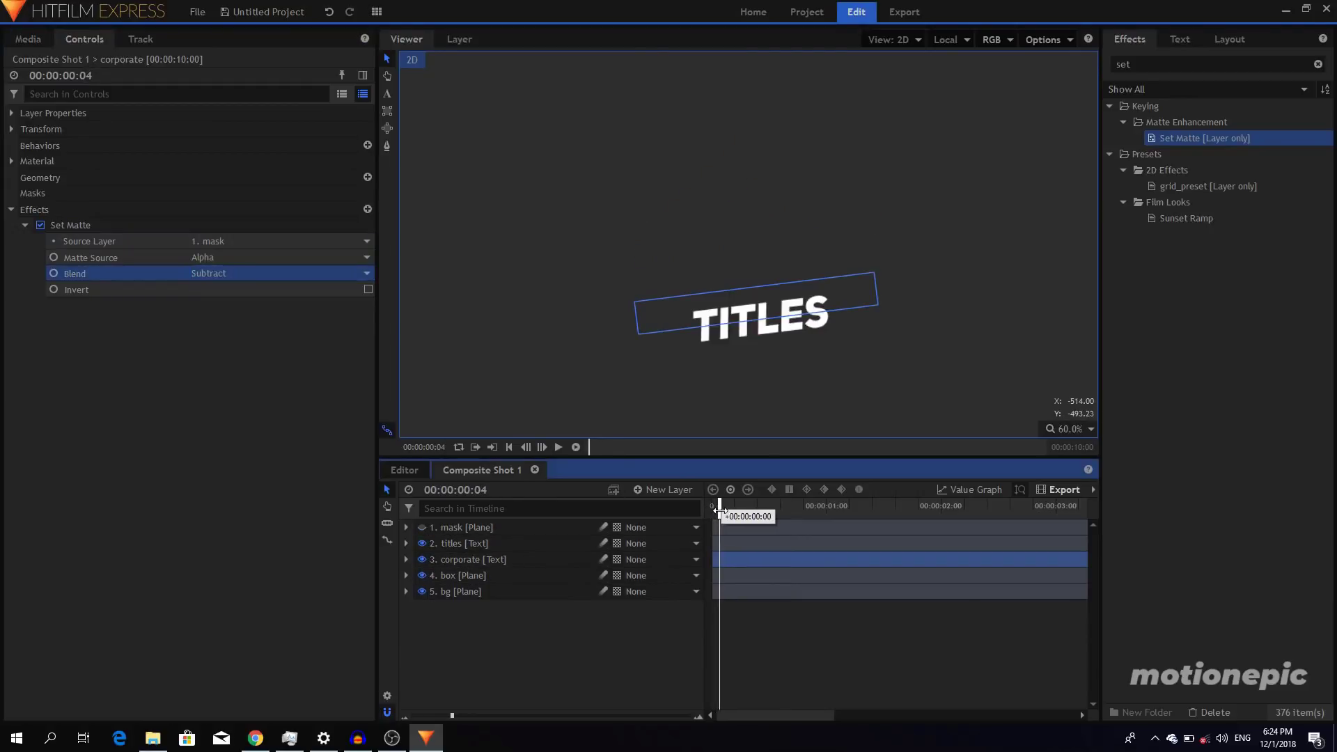
{"action": "left_click_drag", "start_coordinate": [713, 511], "coordinate": [646, 448]}
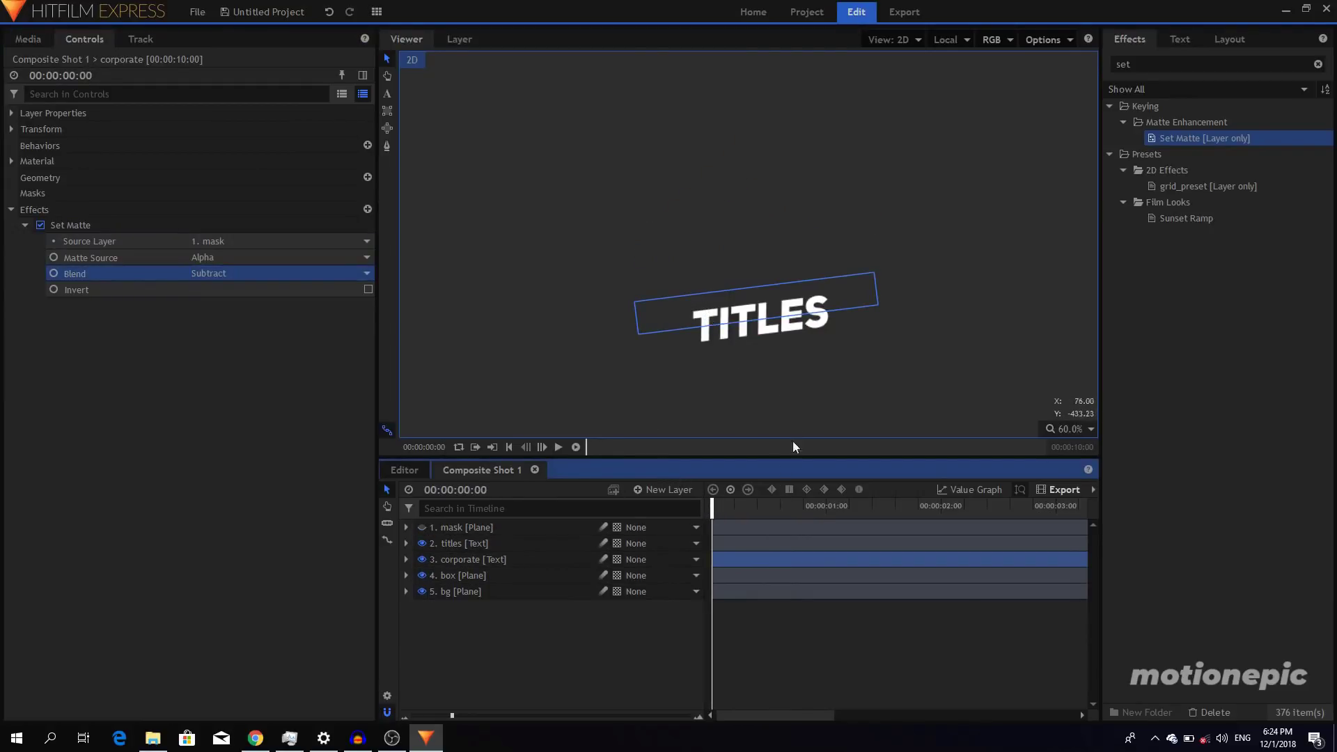
{"action": "left_click_drag", "start_coordinate": [713, 508], "coordinate": [796, 516]}
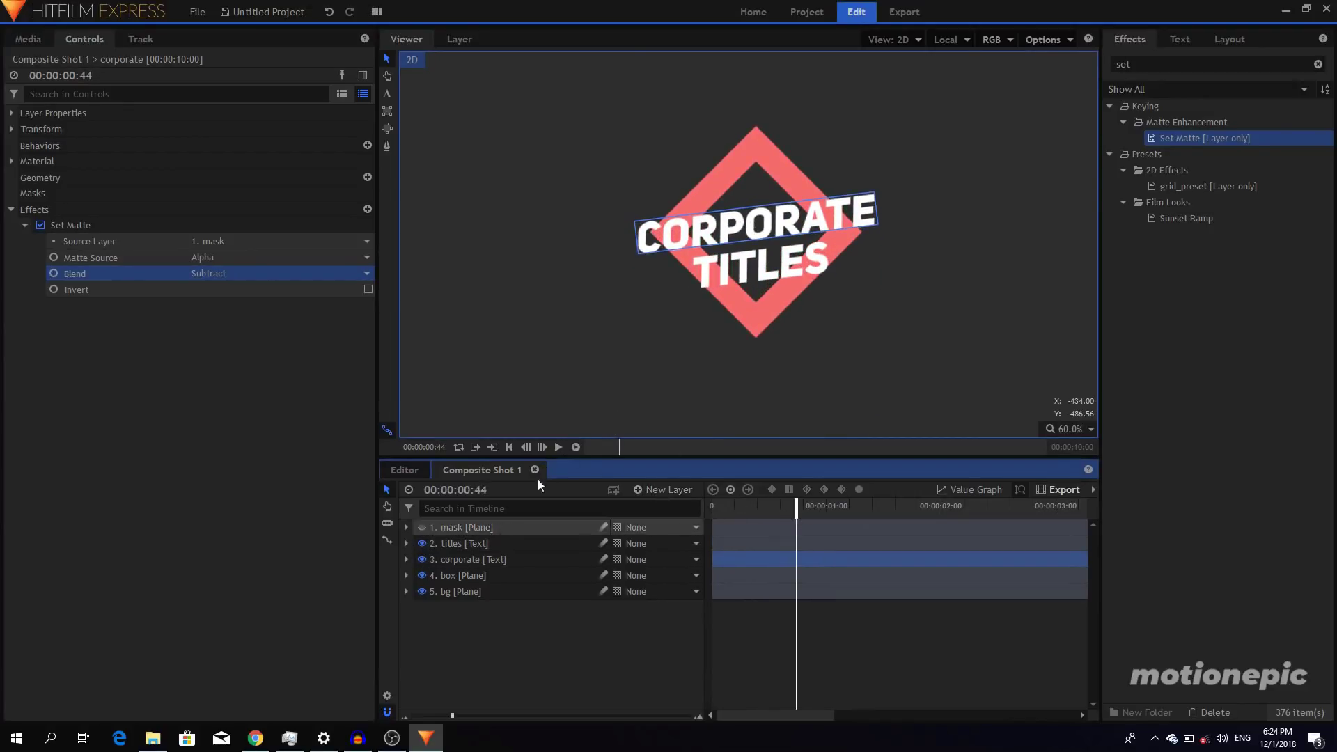
Duplicate the mask plane and move the mask[2] copy further down
{"action": "left_click", "coordinate": [495, 522]}
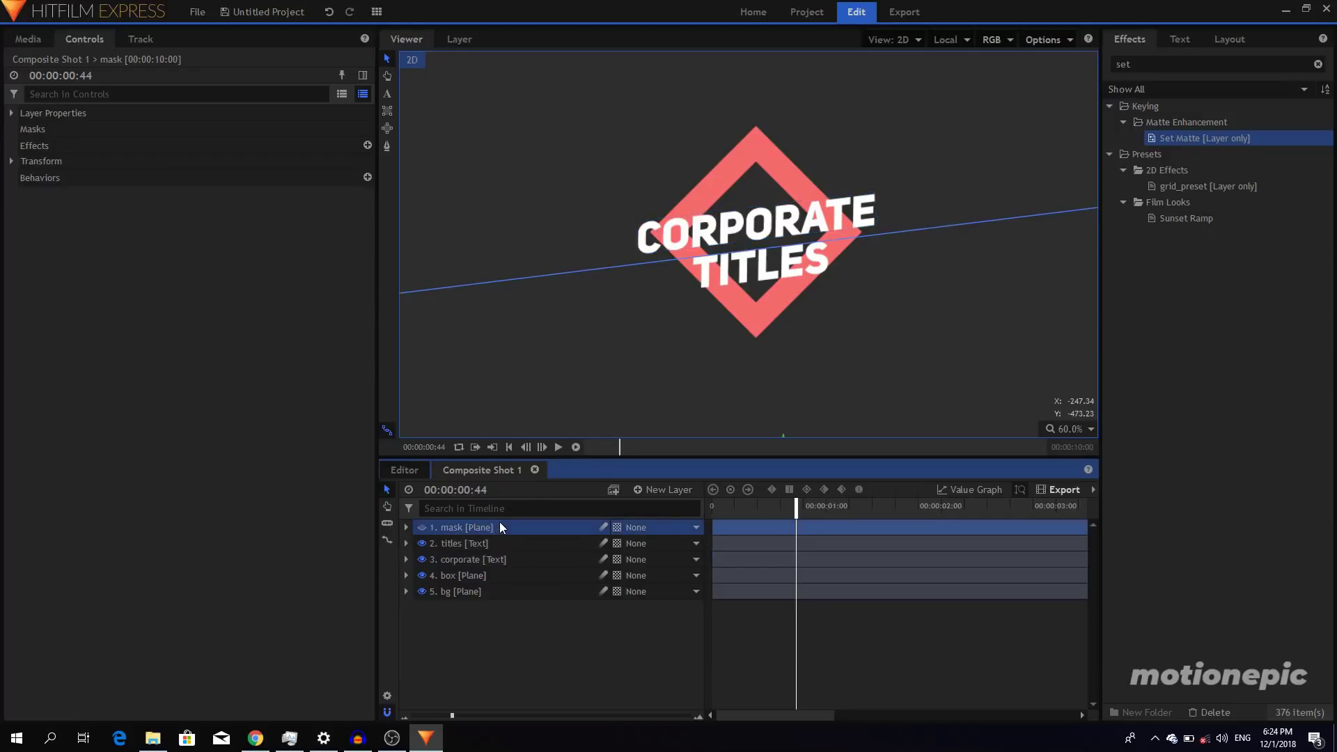
{"action": "key", "text": "ctrl+d"}
{"action": "left_click", "coordinate": [508, 537]}
{"action": "left_click", "coordinate": [504, 527]}
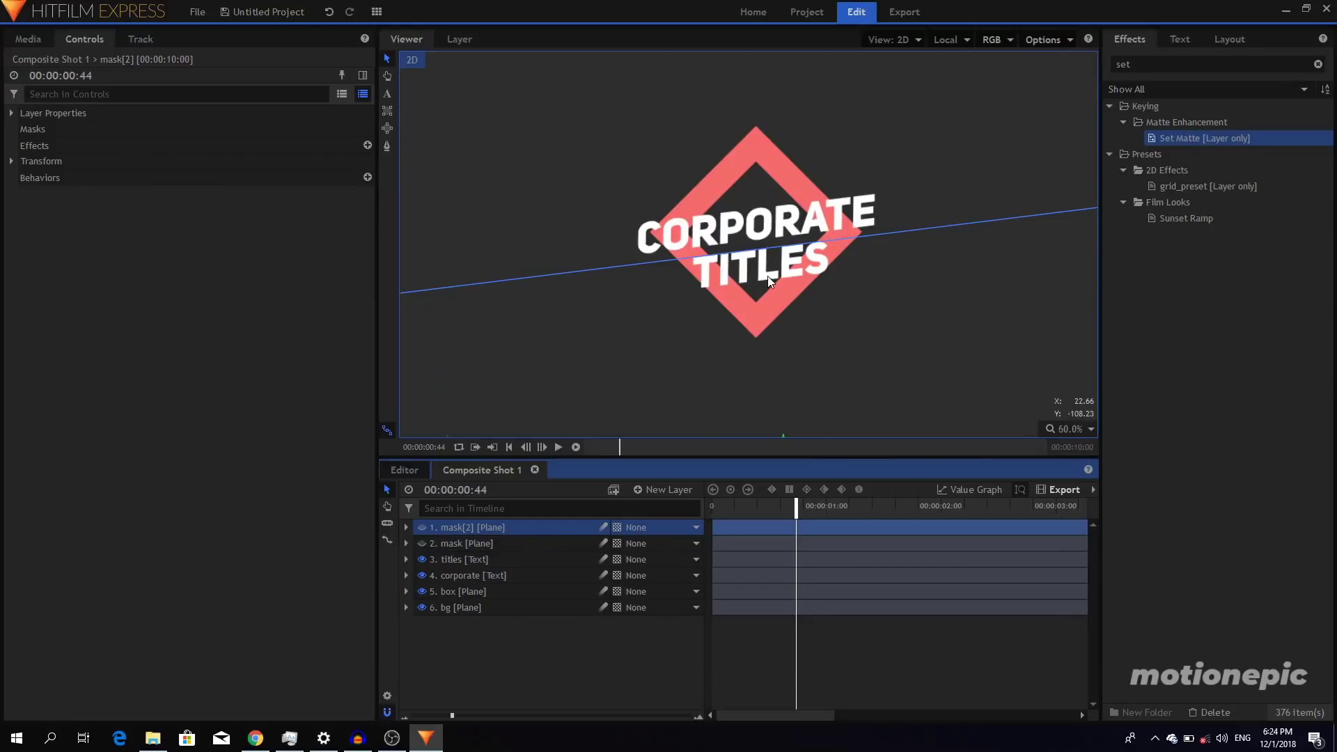
{"action": "scroll", "coordinate": [769, 281], "scroll_direction": "down", "scroll_amount": 2}
{"action": "left_click_drag", "start_coordinate": [775, 374], "coordinate": [783, 400]}
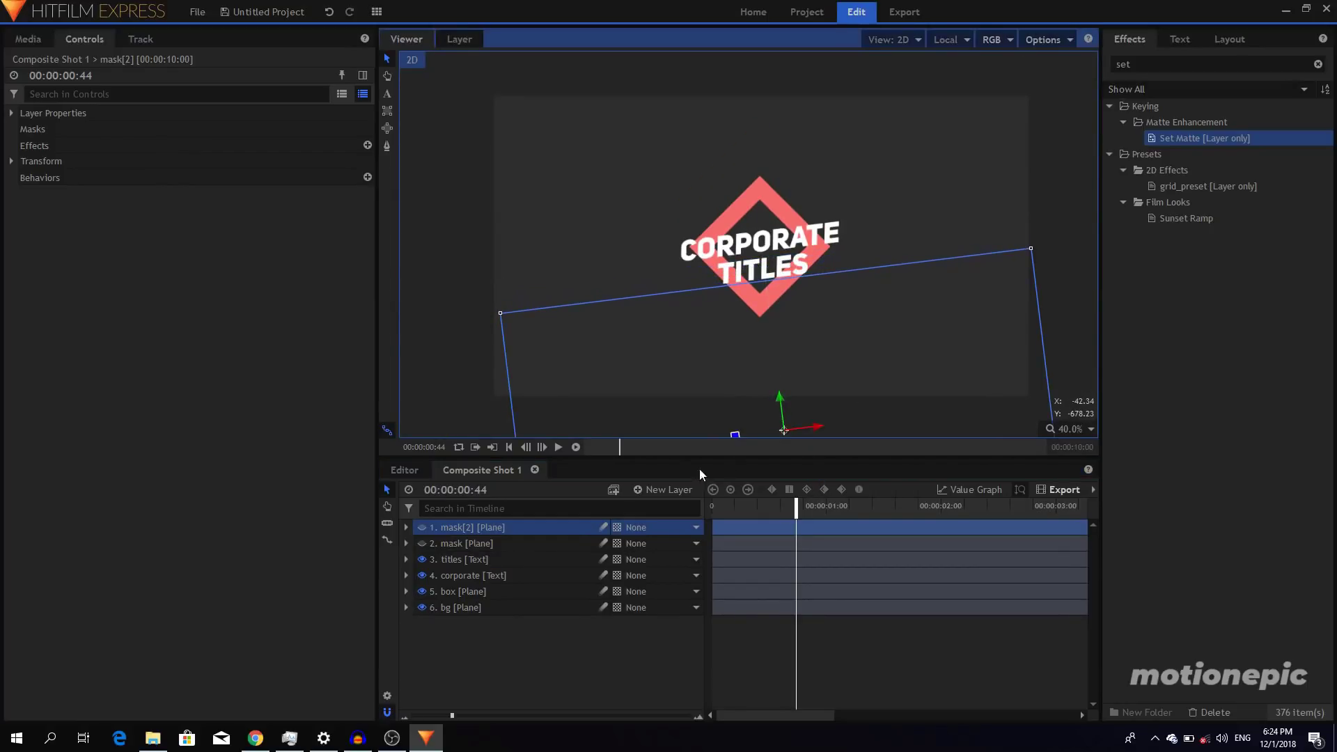
Apply Set Matte to the titles layer with Source Layer mask[2] and Blend Subtract
{"action": "left_click_drag", "start_coordinate": [1188, 138], "coordinate": [657, 423]}
{"action": "left_click_drag", "start_coordinate": [506, 529], "coordinate": [468, 571]}
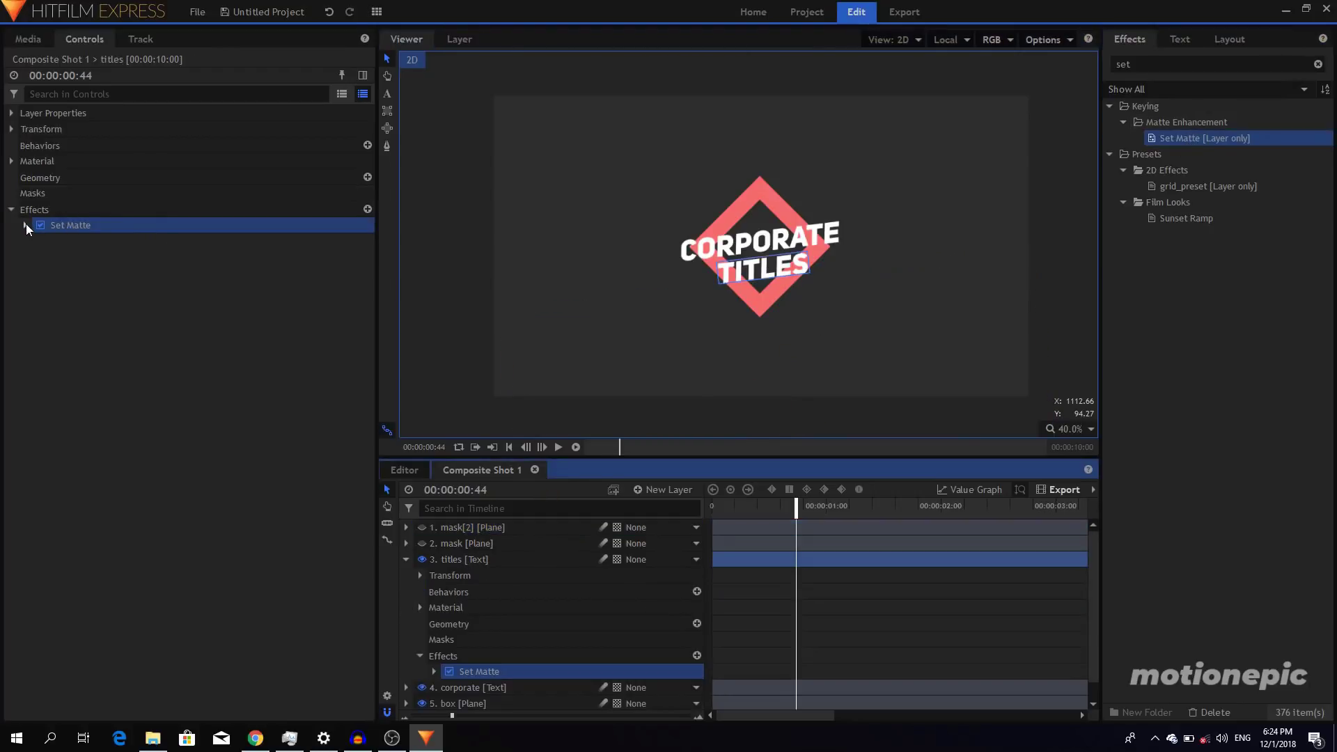
{"action": "left_click", "coordinate": [25, 225]}
{"action": "left_click", "coordinate": [234, 243]}
{"action": "left_click", "coordinate": [222, 270]}
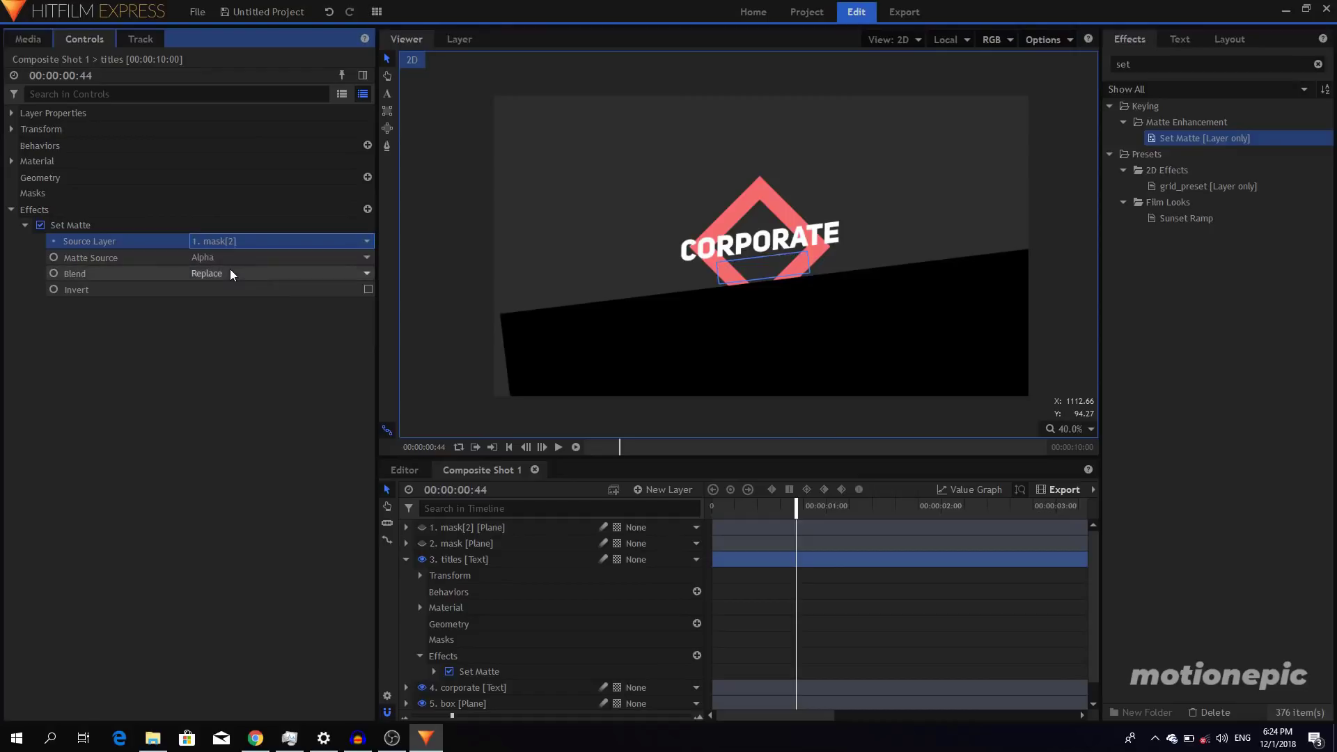
{"action": "left_click", "coordinate": [223, 277]}
{"action": "left_click", "coordinate": [224, 301]}
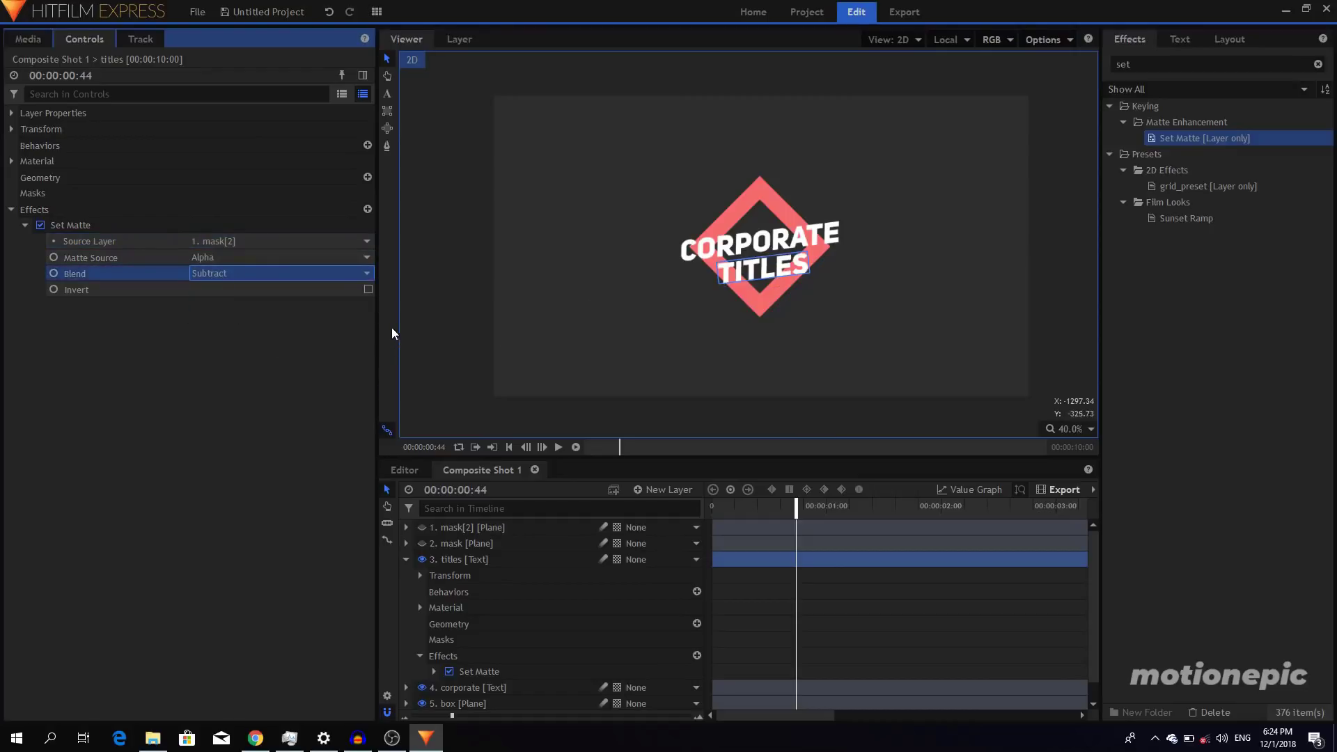
{"action": "left_click", "coordinate": [713, 507]}
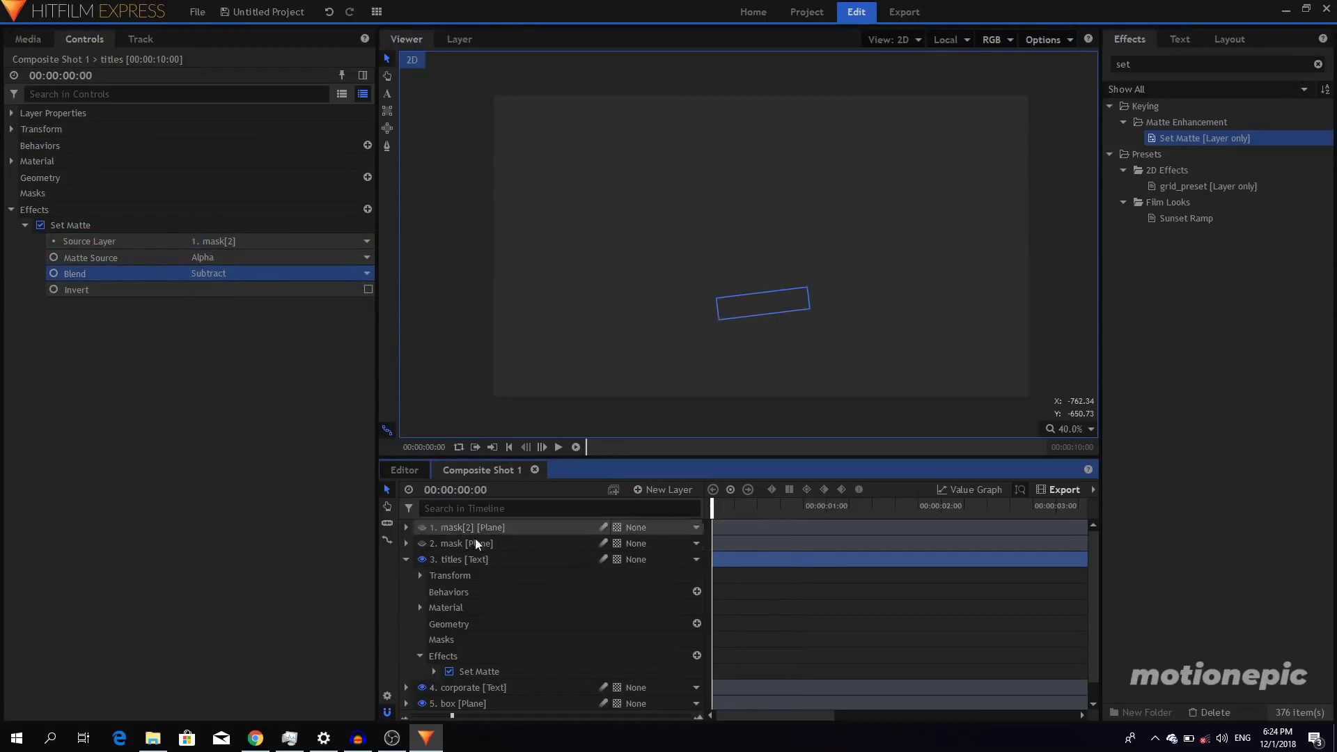
{"action": "left_click", "coordinate": [406, 559]}
{"action": "left_click", "coordinate": [838, 562]}
{"action": "key", "text": "space"}
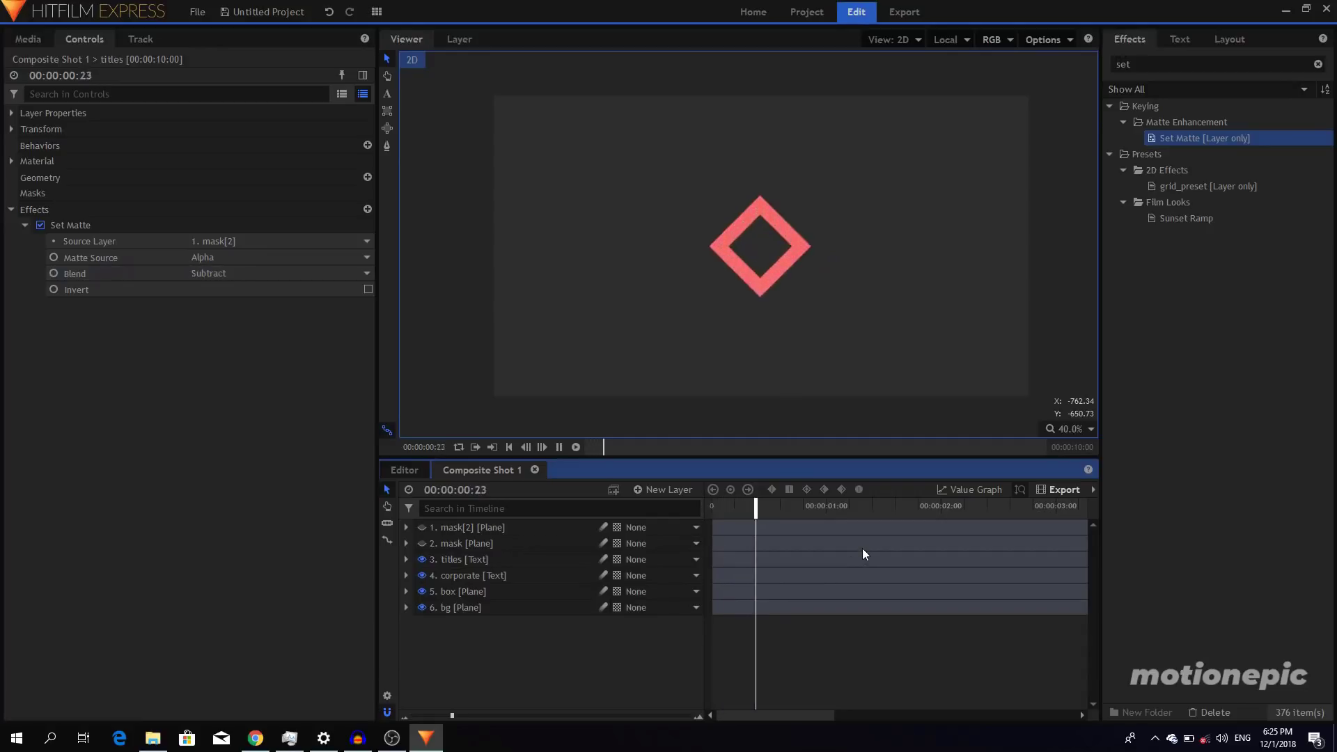
{"action": "key", "text": "space"}
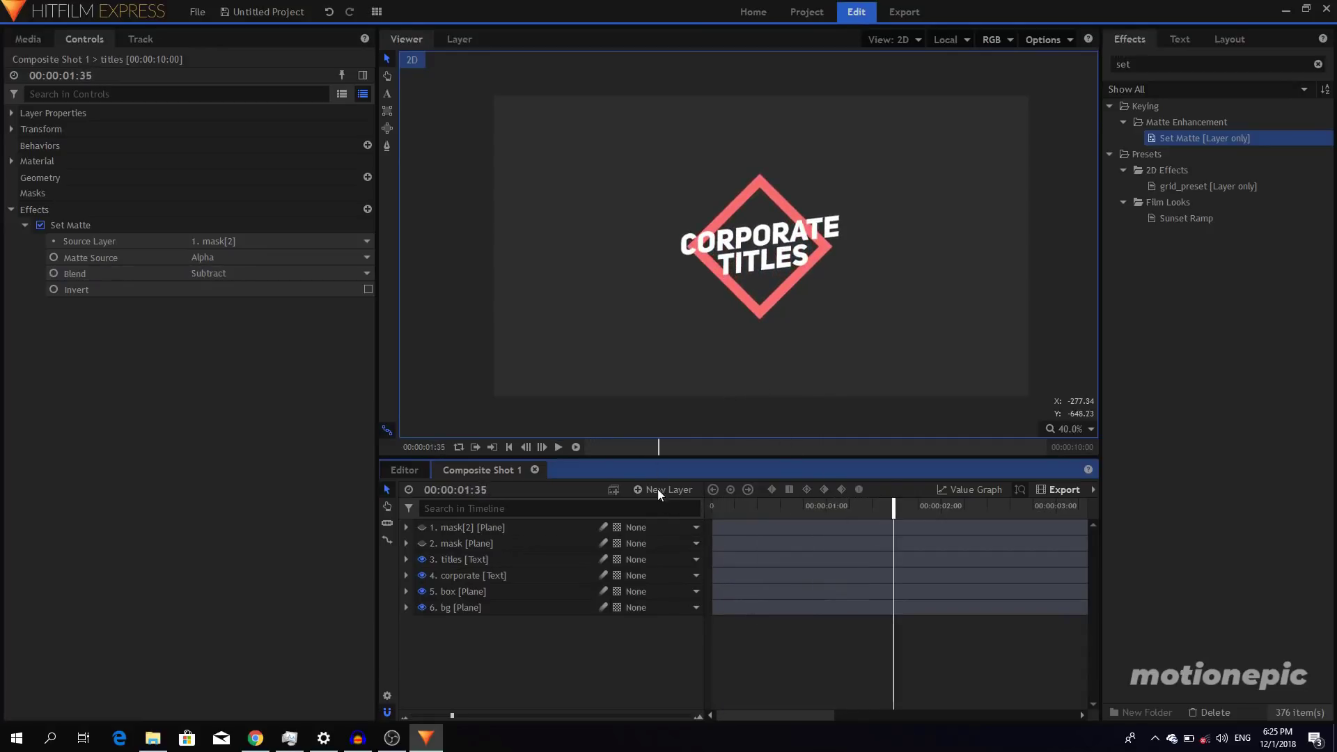
{"action": "left_click", "coordinate": [718, 513]}
{"action": "key", "text": "space"}
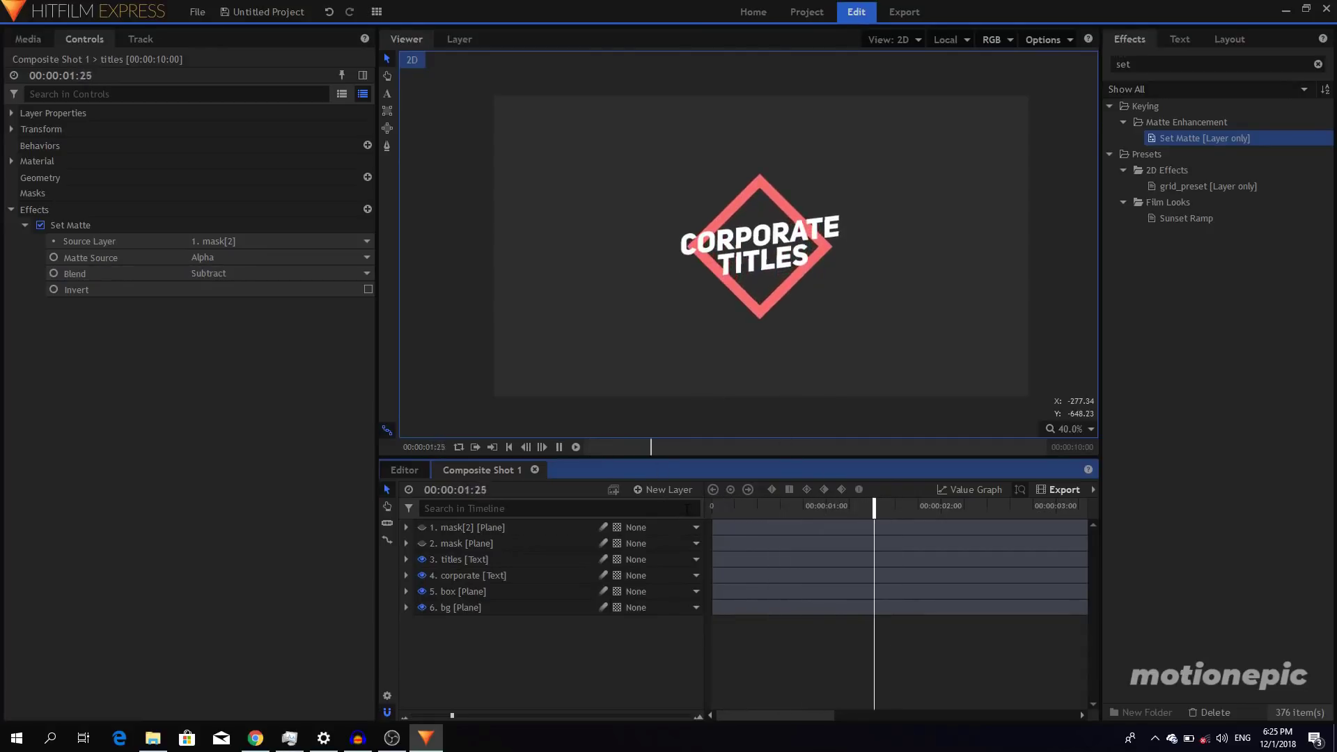
{"action": "key", "text": "space"}
{"action": "scroll", "coordinate": [737, 382], "scroll_direction": "up", "scroll_amount": 3}
{"action": "left_click_drag", "start_coordinate": [717, 506], "coordinate": [679, 504]}
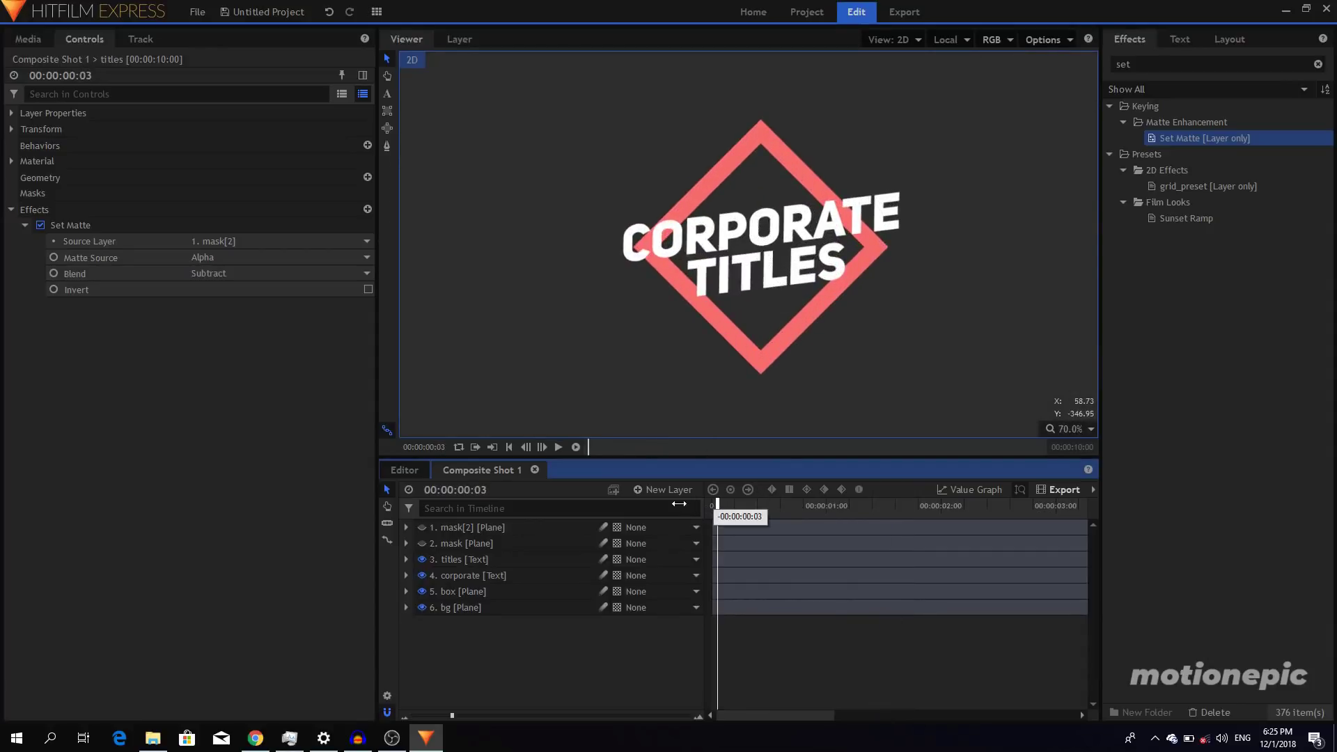
{"action": "key", "text": "space"}
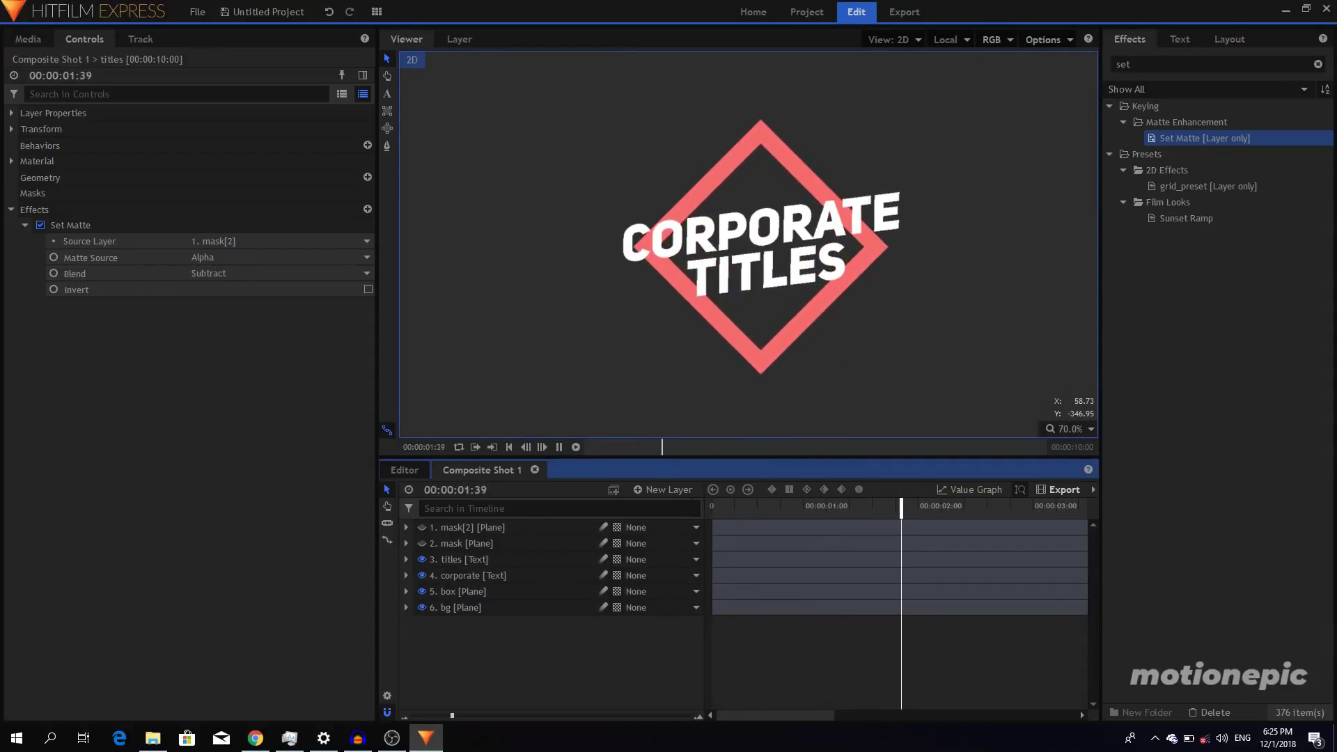
{"action": "left_click", "coordinate": [718, 511]}
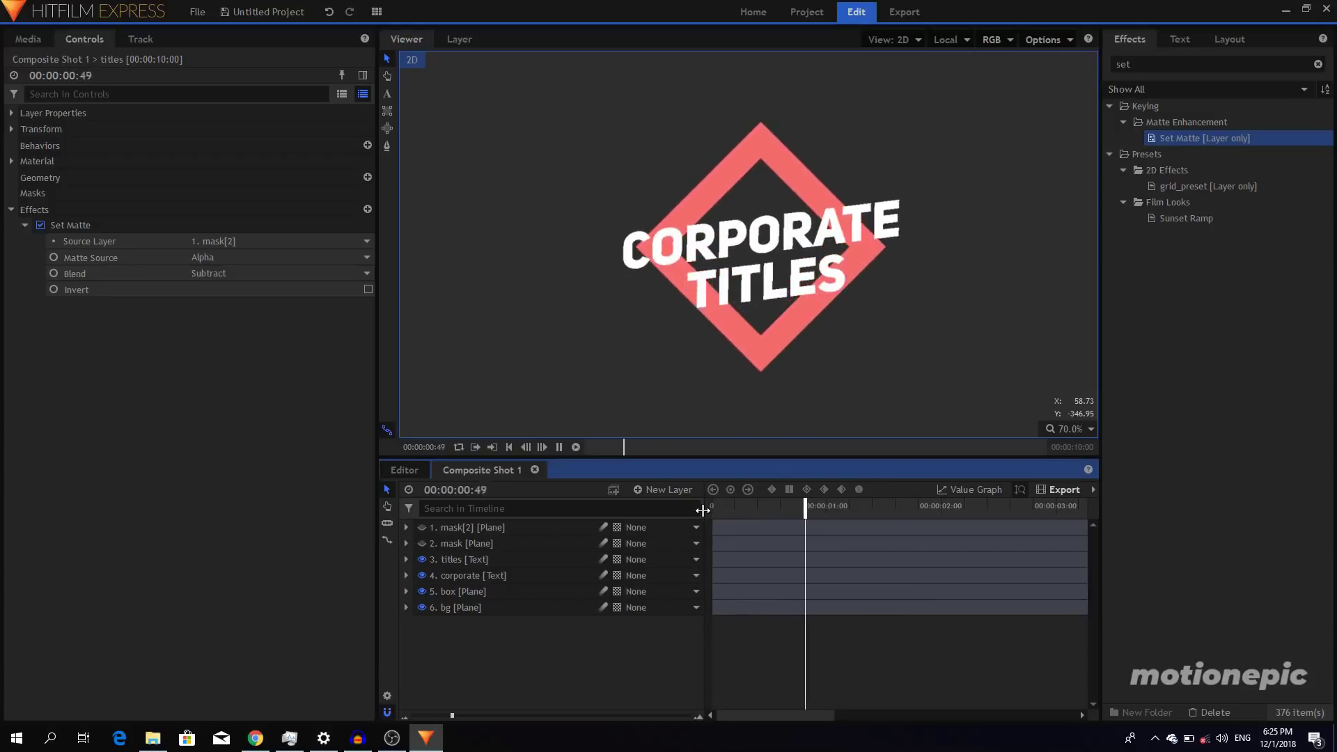
{"action": "key", "text": "space"}
{"action": "scroll", "coordinate": [766, 262], "scroll_direction": "down", "scroll_amount": 2}
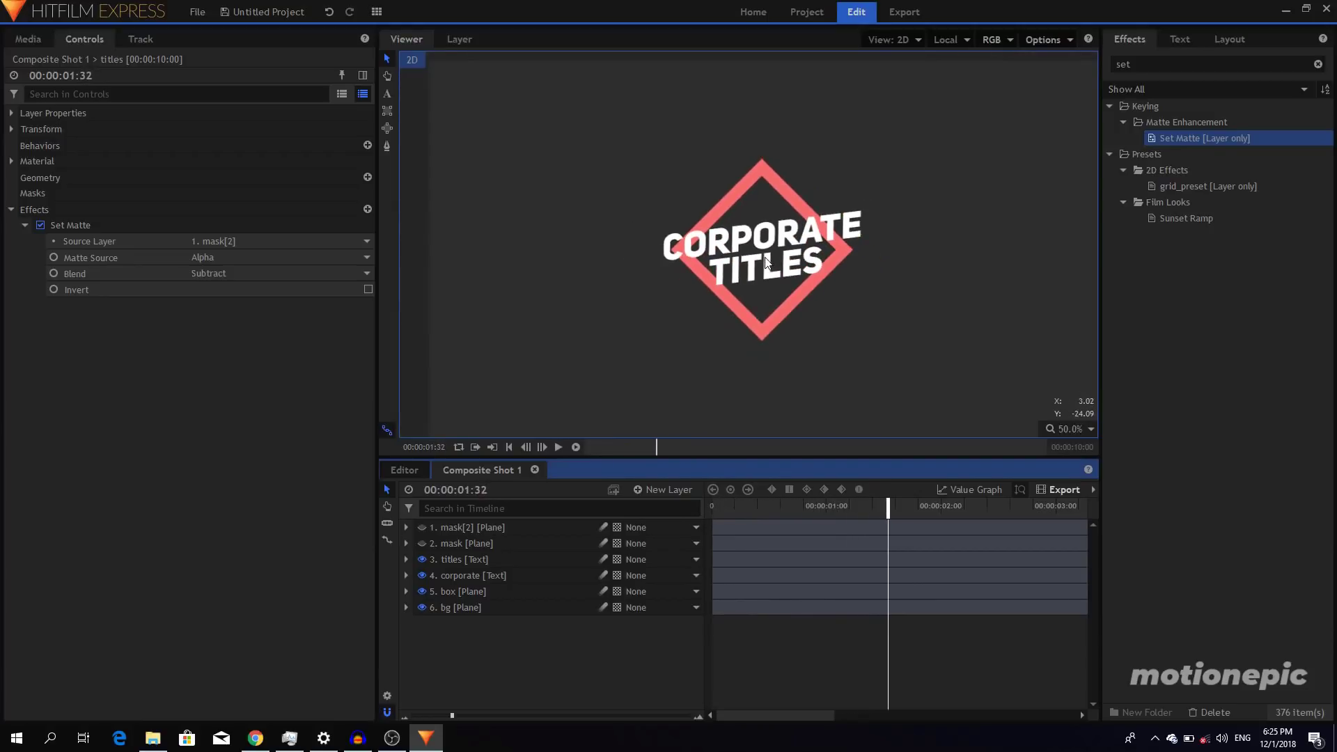
{"action": "scroll", "coordinate": [766, 246], "scroll_direction": "up", "scroll_amount": 5}
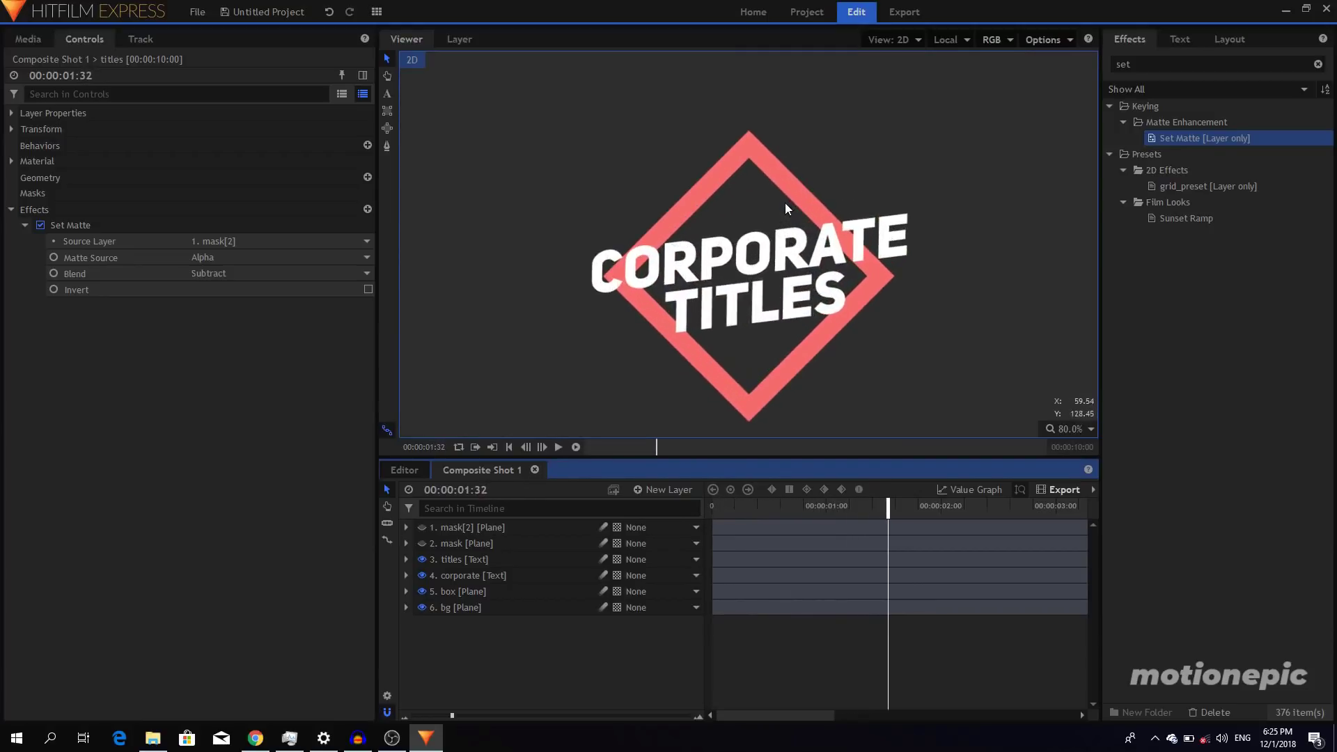
{"action": "scroll", "coordinate": [788, 251], "scroll_direction": "down", "scroll_amount": 2}
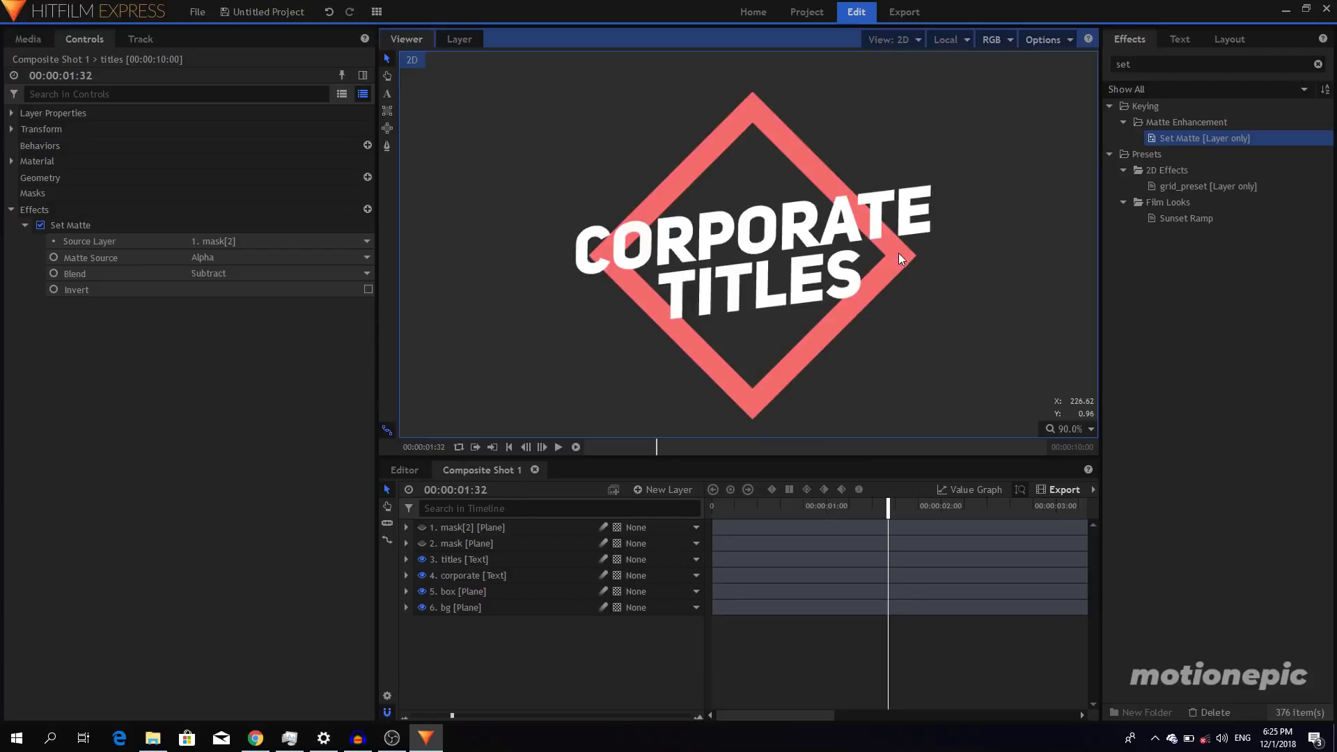
{"action": "left_click", "coordinate": [483, 591]}
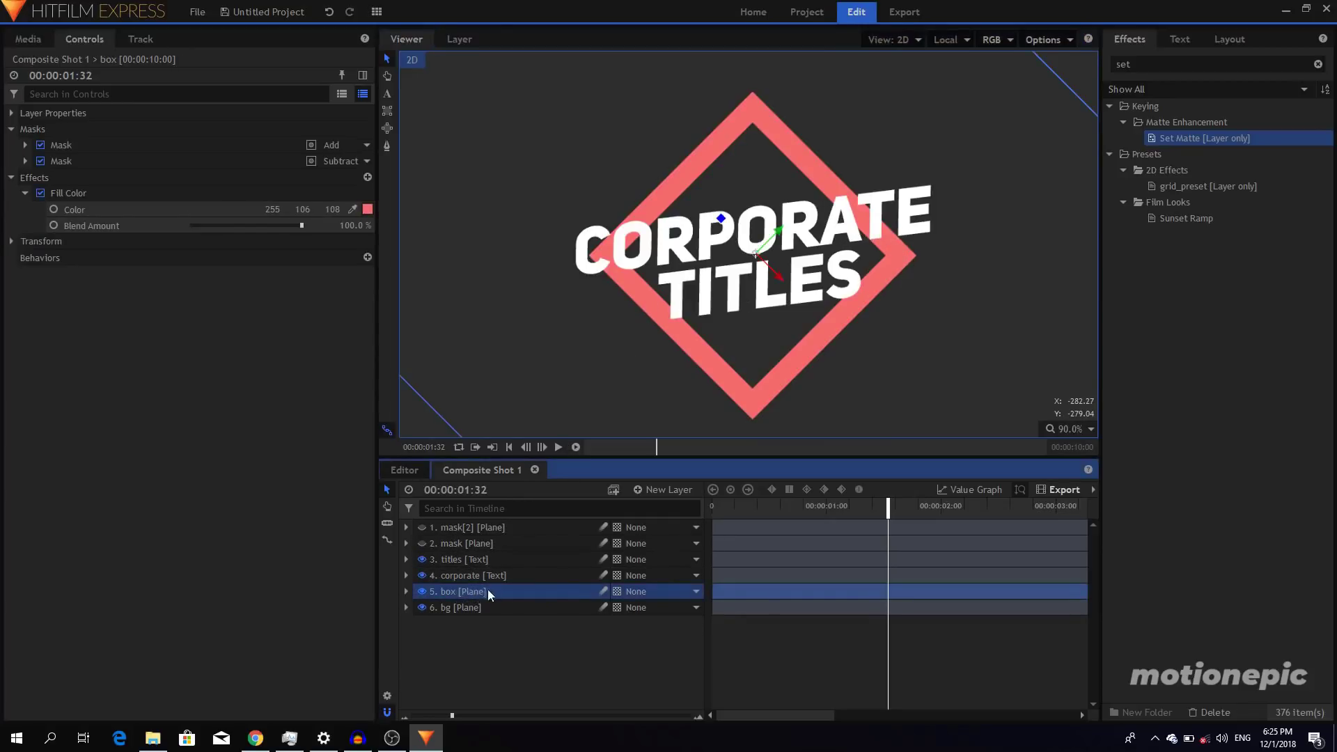
Convert the box layer into a composite shot using Current Timeline and Move with Layer
{"action": "right_click", "coordinate": [476, 592]}
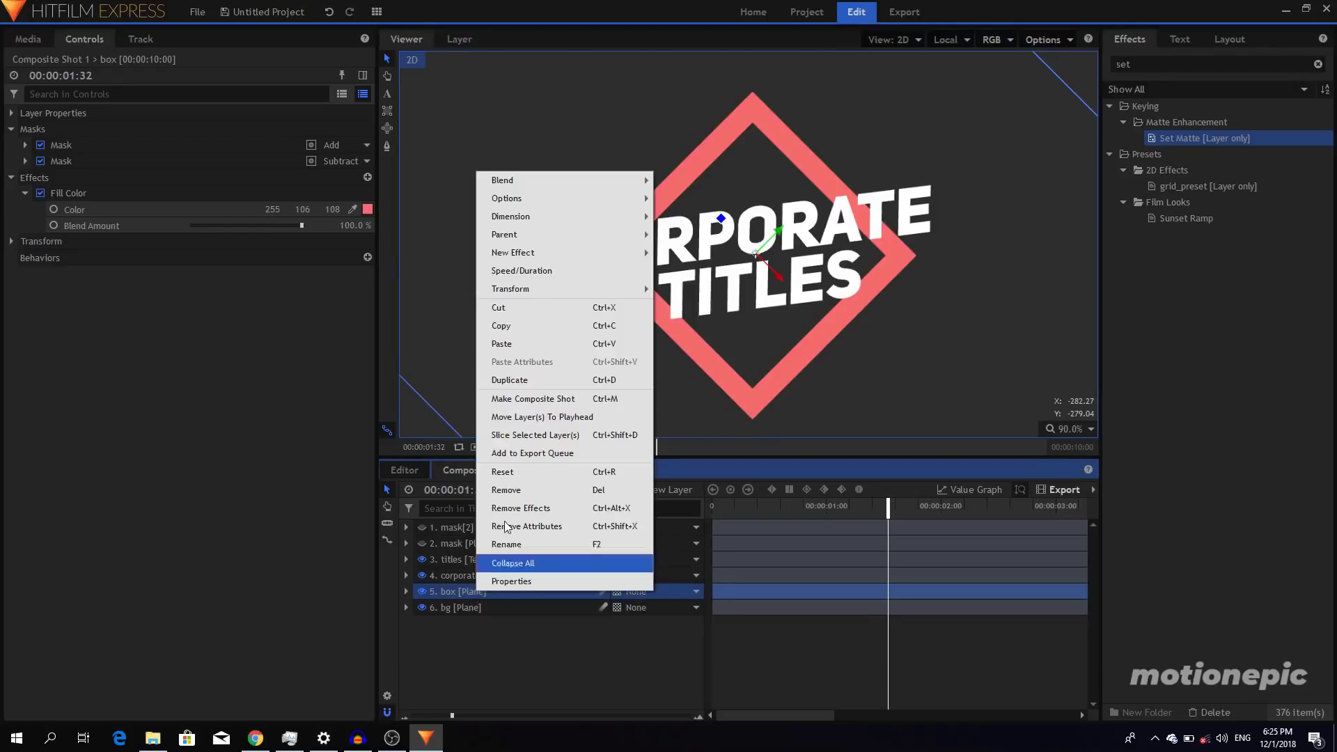
{"action": "left_click", "coordinate": [546, 401]}
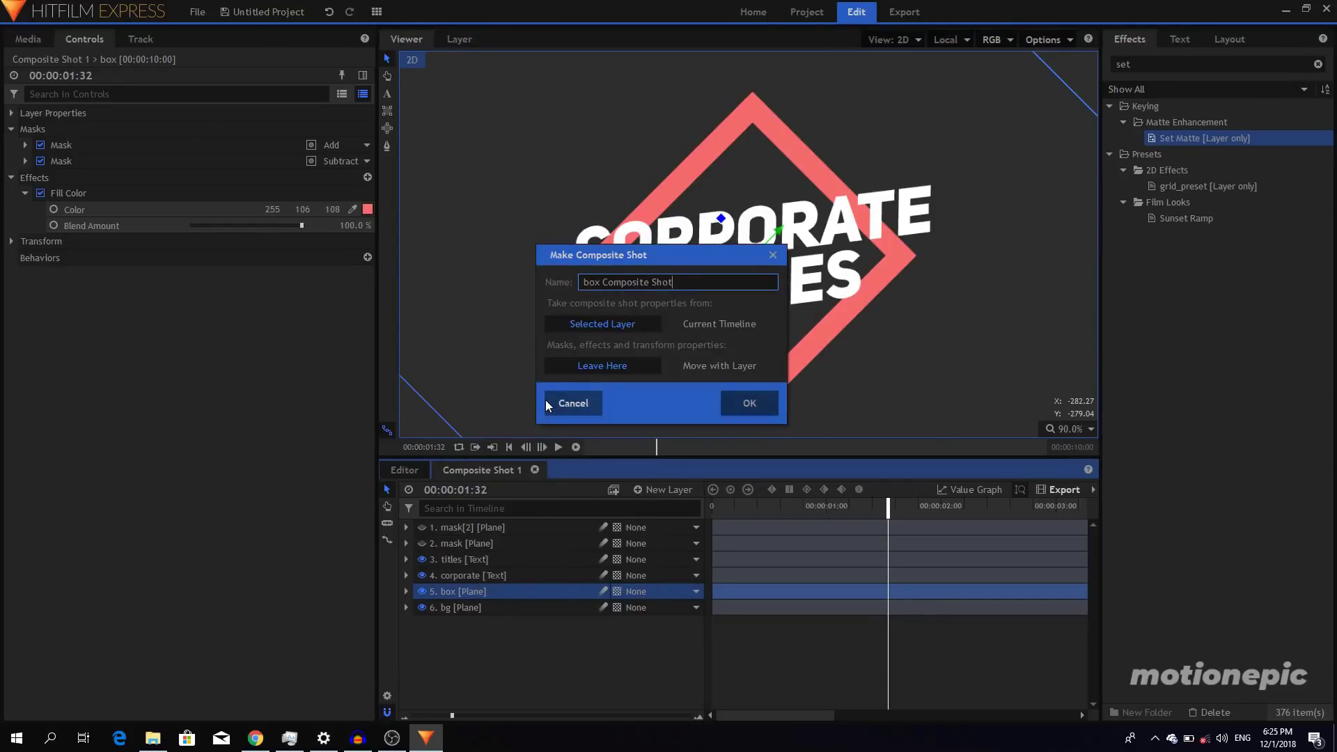
{"action": "left_click", "coordinate": [708, 322]}
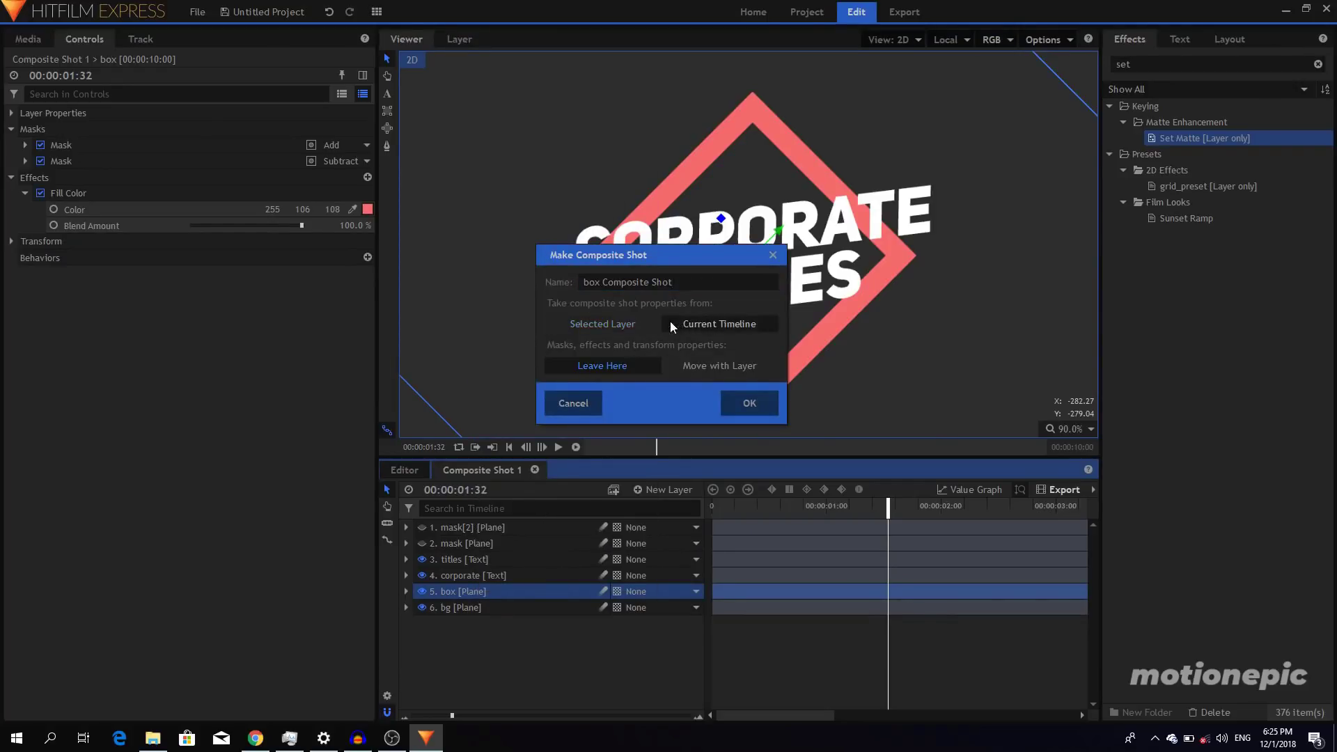
{"action": "left_click", "coordinate": [725, 368]}
{"action": "left_click", "coordinate": [744, 404]}
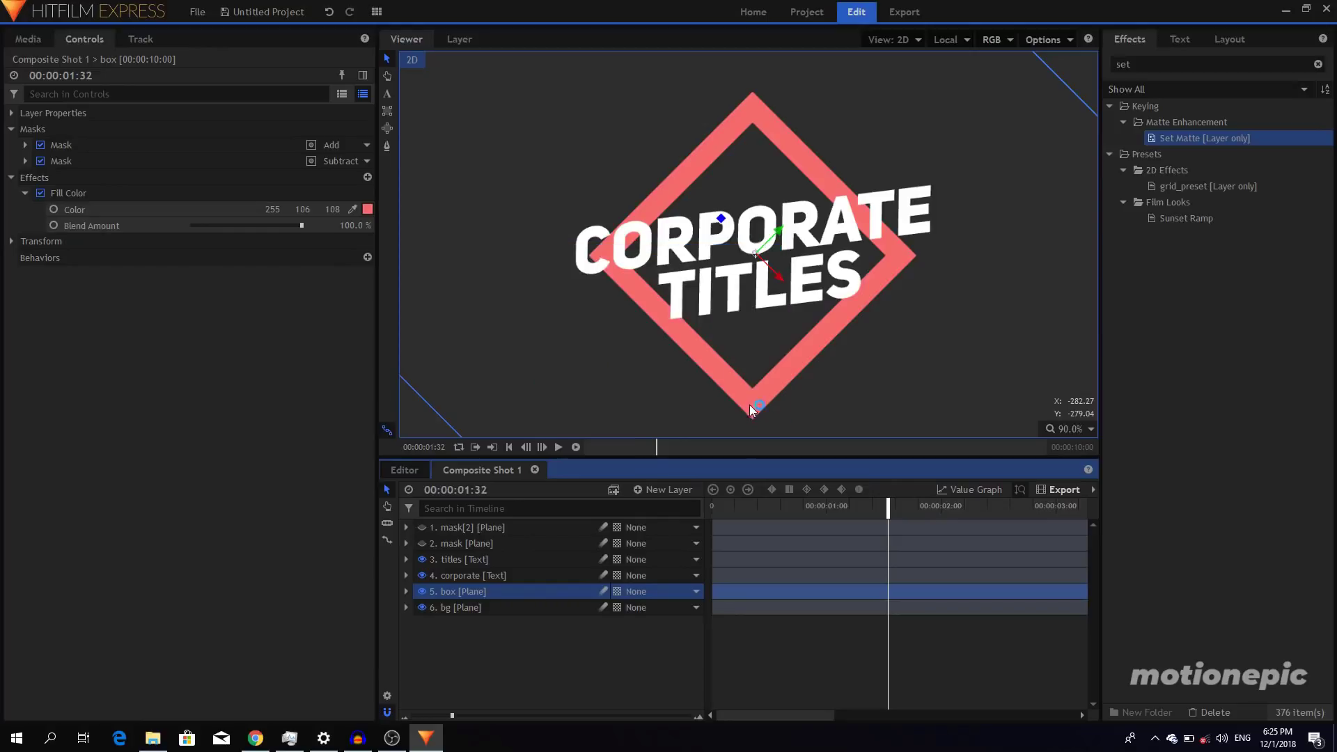
Back in Composite Shot 1, duplicate the box composite layer
{"action": "left_click", "coordinate": [500, 474]}
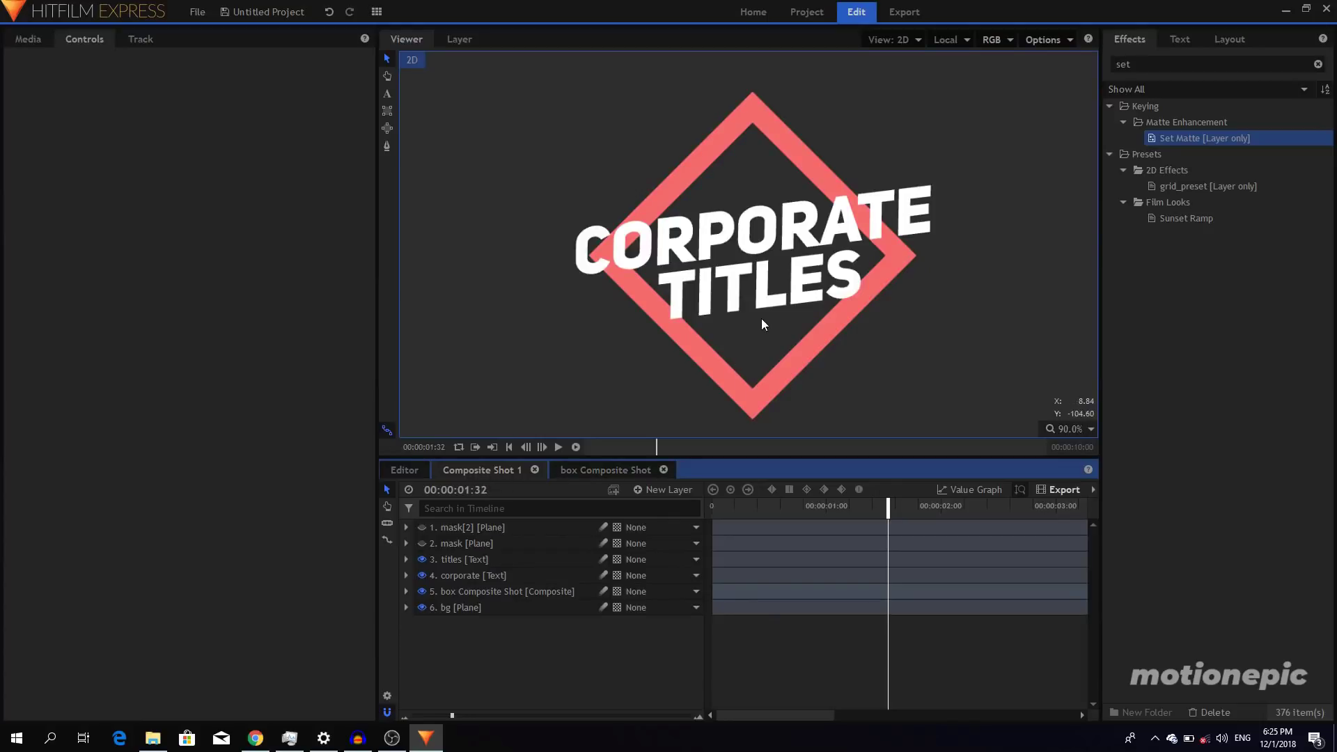
{"action": "left_click", "coordinate": [526, 591]}
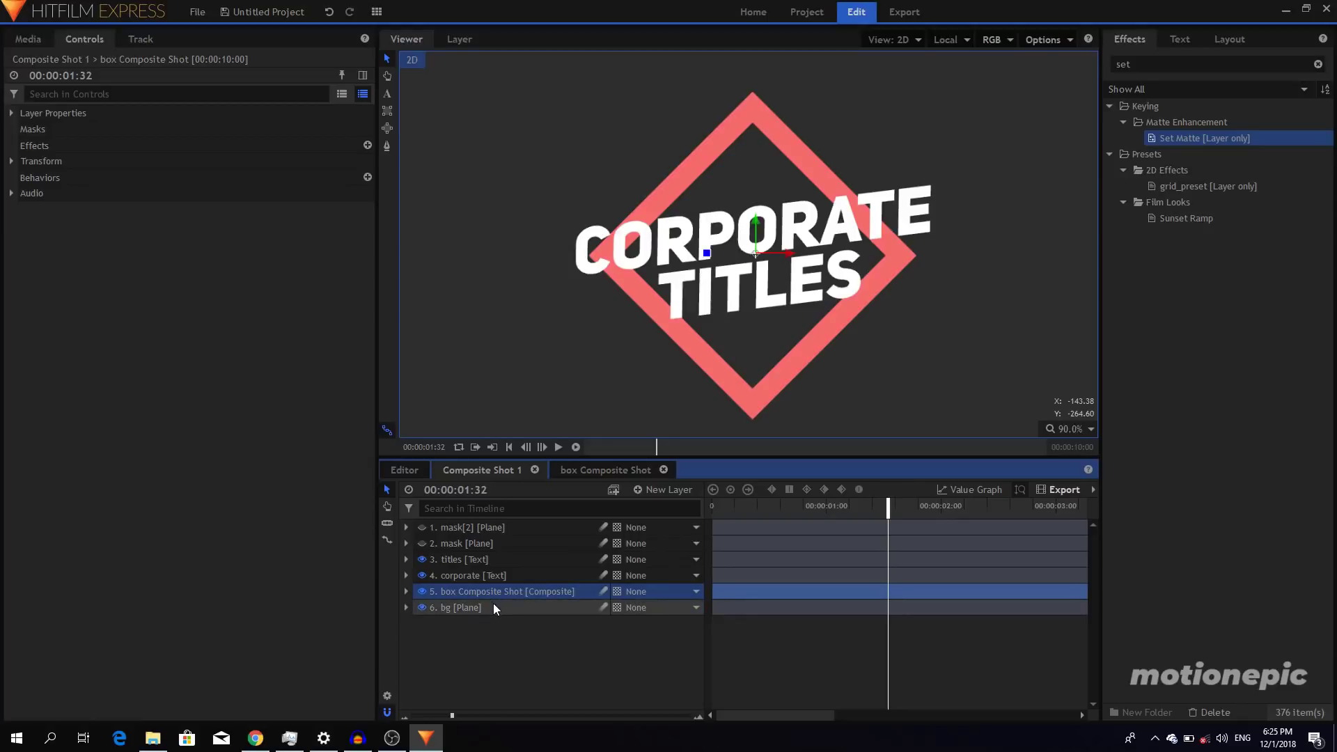
{"action": "key", "text": "ctrl+d"}
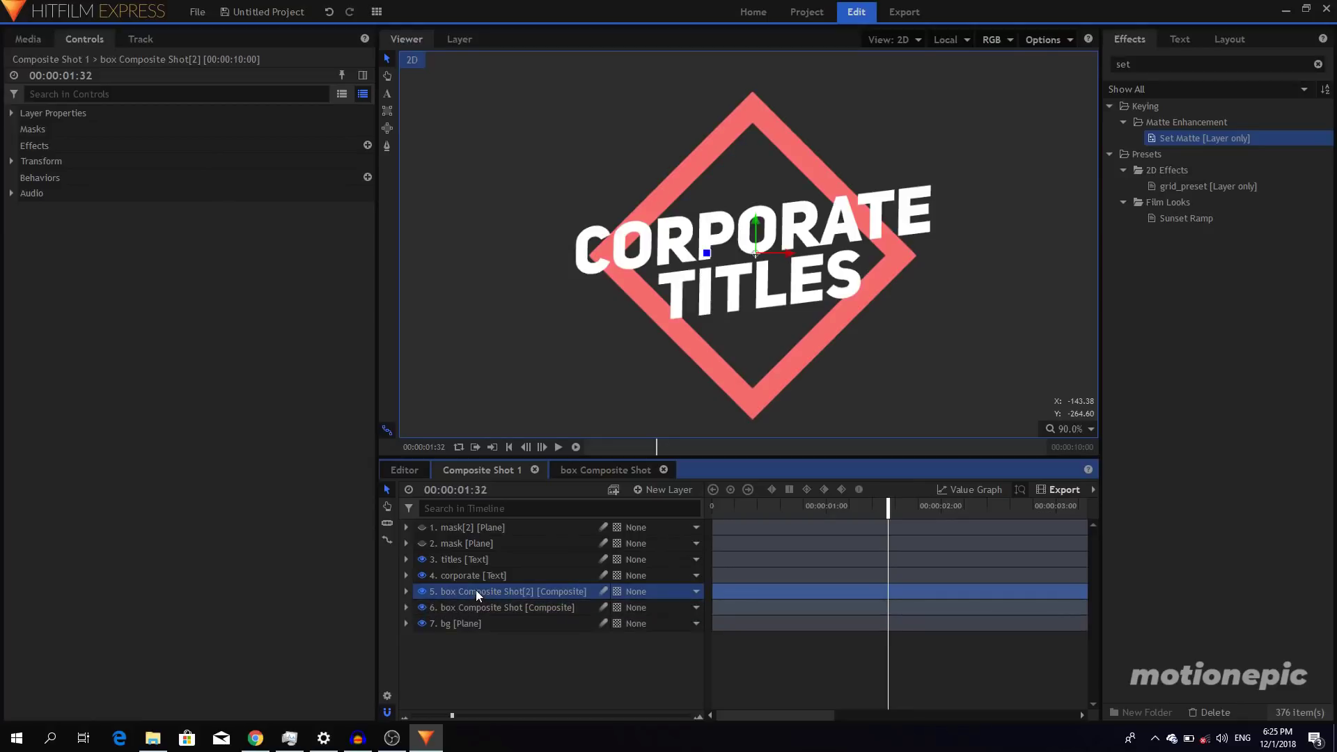
Draw a rectangular mask in Add mode over the diamond's right side
{"action": "left_click", "coordinate": [388, 113]}
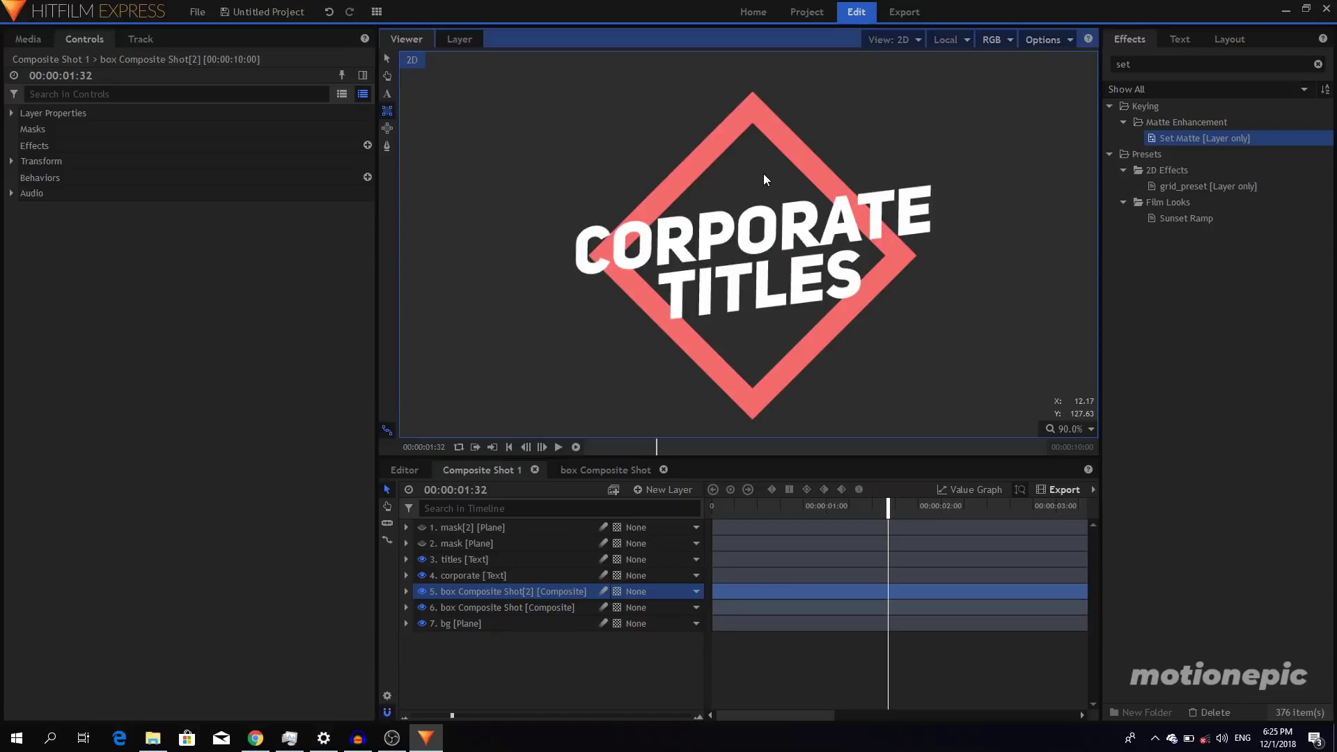
{"action": "left_click_drag", "start_coordinate": [765, 174], "coordinate": [976, 314]}
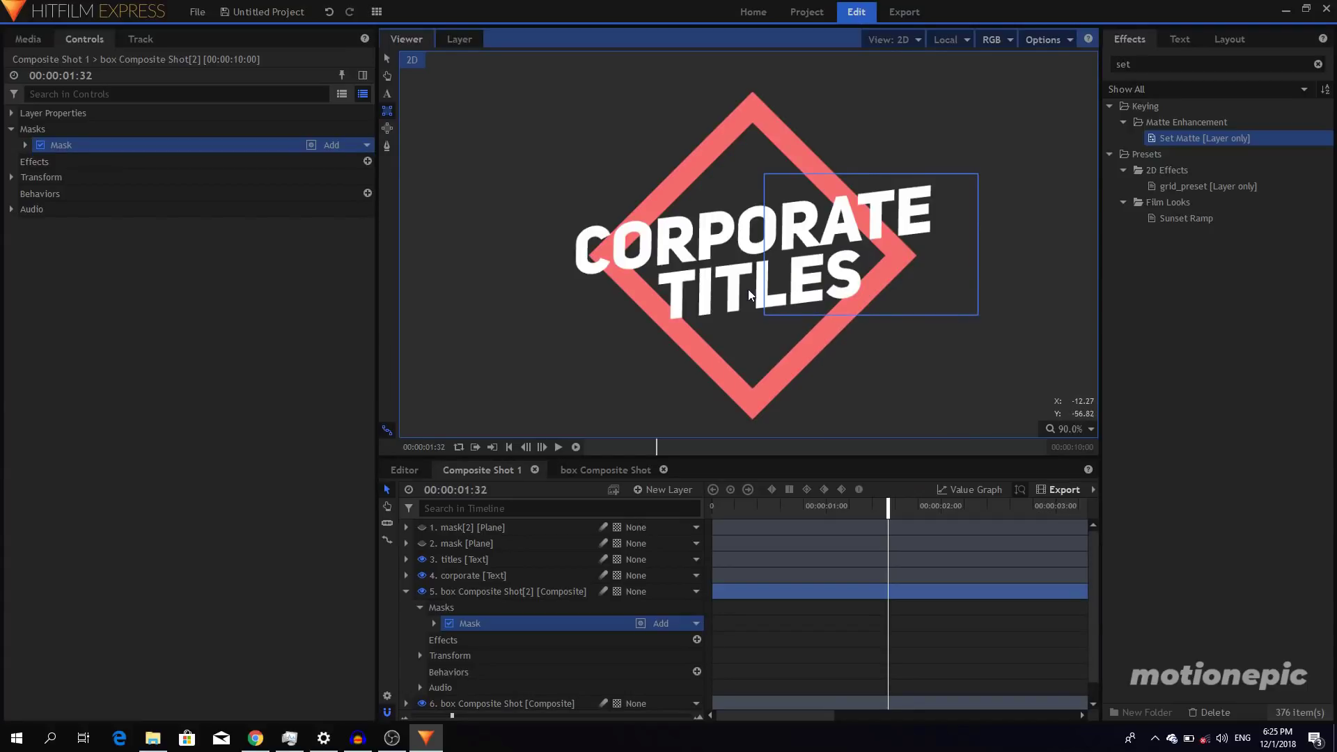
{"action": "left_click", "coordinate": [666, 624]}
{"action": "left_click", "coordinate": [615, 624]}
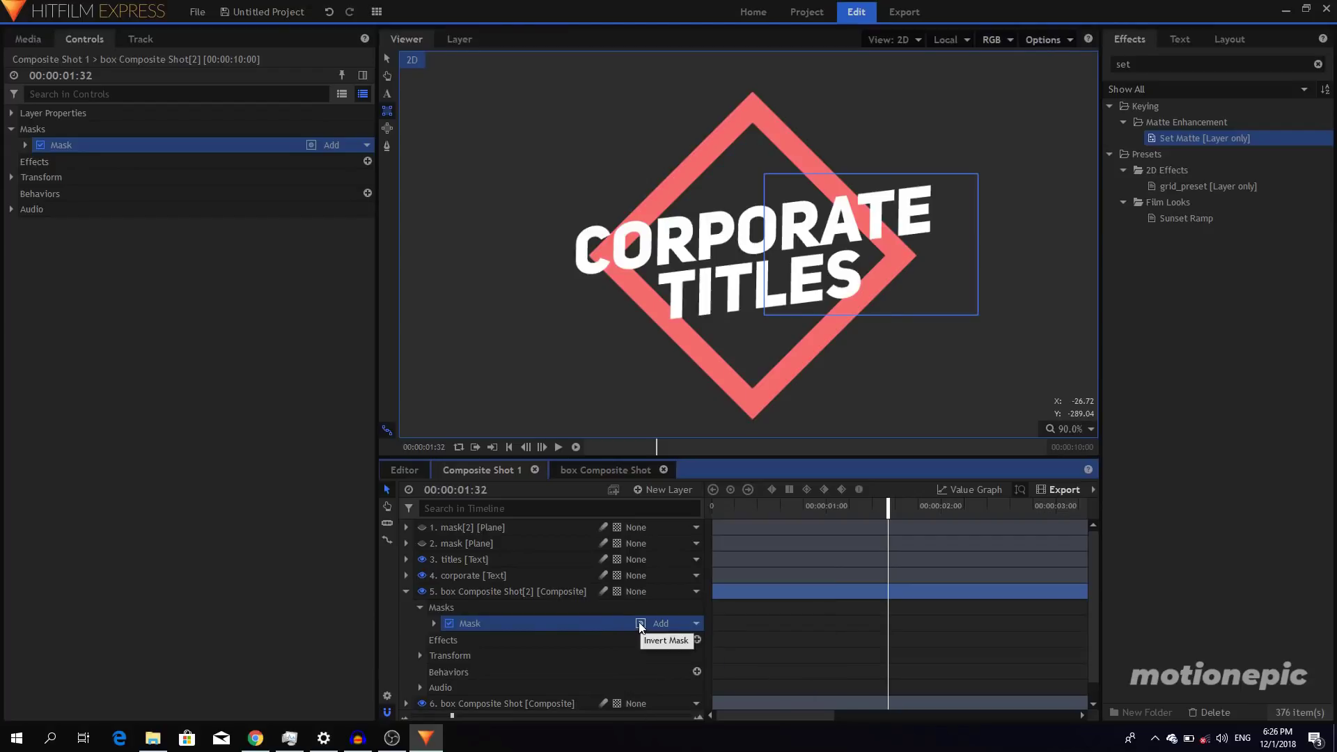
Move the box Composite Shot[2] layer above the titles layer
{"action": "left_click", "coordinate": [406, 591]}
{"action": "left_click", "coordinate": [486, 596]}
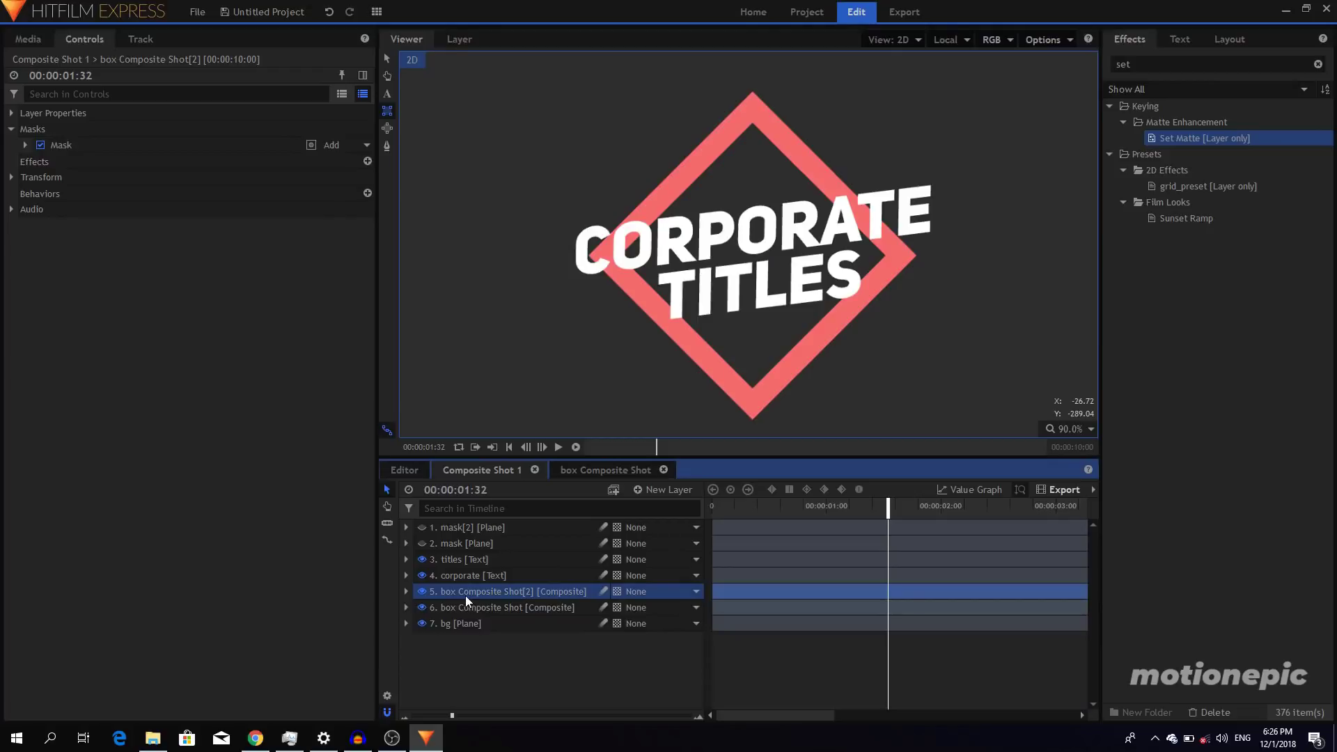
{"action": "left_click_drag", "start_coordinate": [476, 593], "coordinate": [469, 561]}
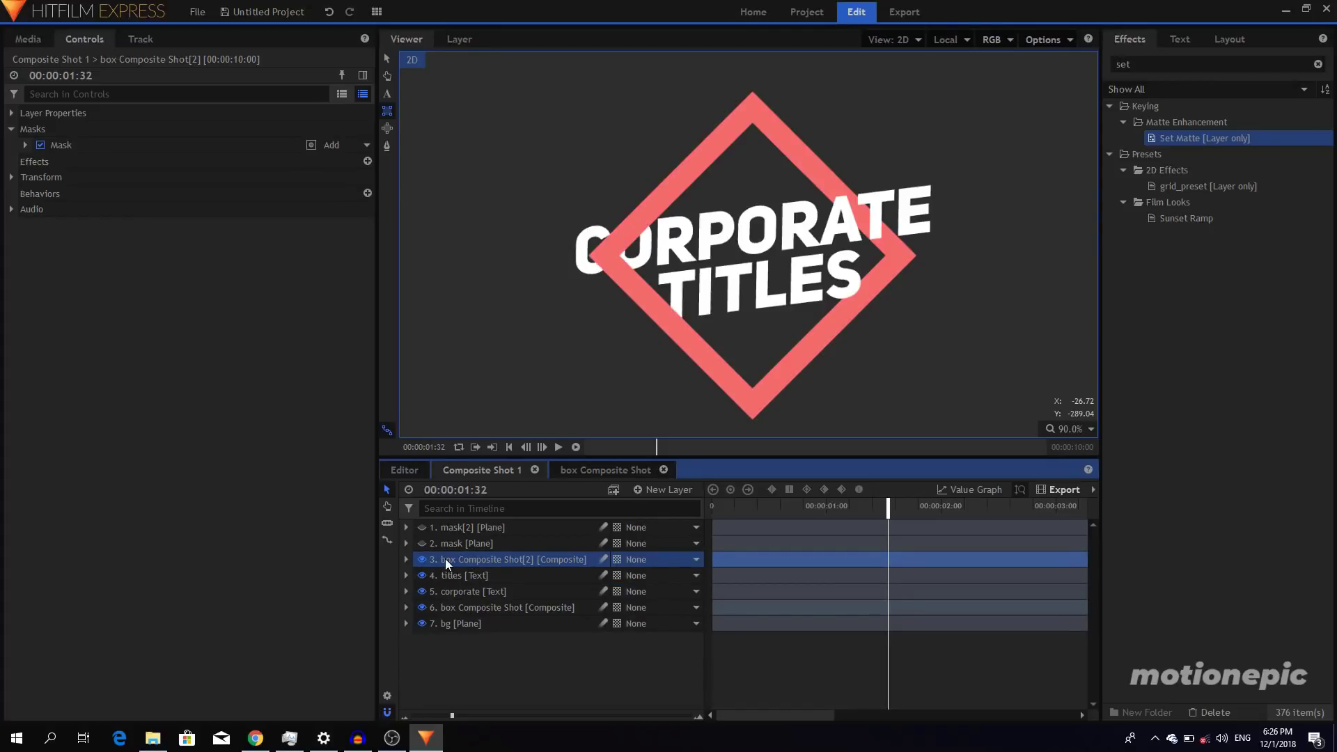
Move box Composite Shot[2] to layer 4, between the titles and corporate layers
{"action": "scroll", "coordinate": [664, 259], "scroll_direction": "up", "scroll_amount": 1}
{"action": "scroll", "coordinate": [667, 259], "scroll_direction": "up", "scroll_amount": 1}
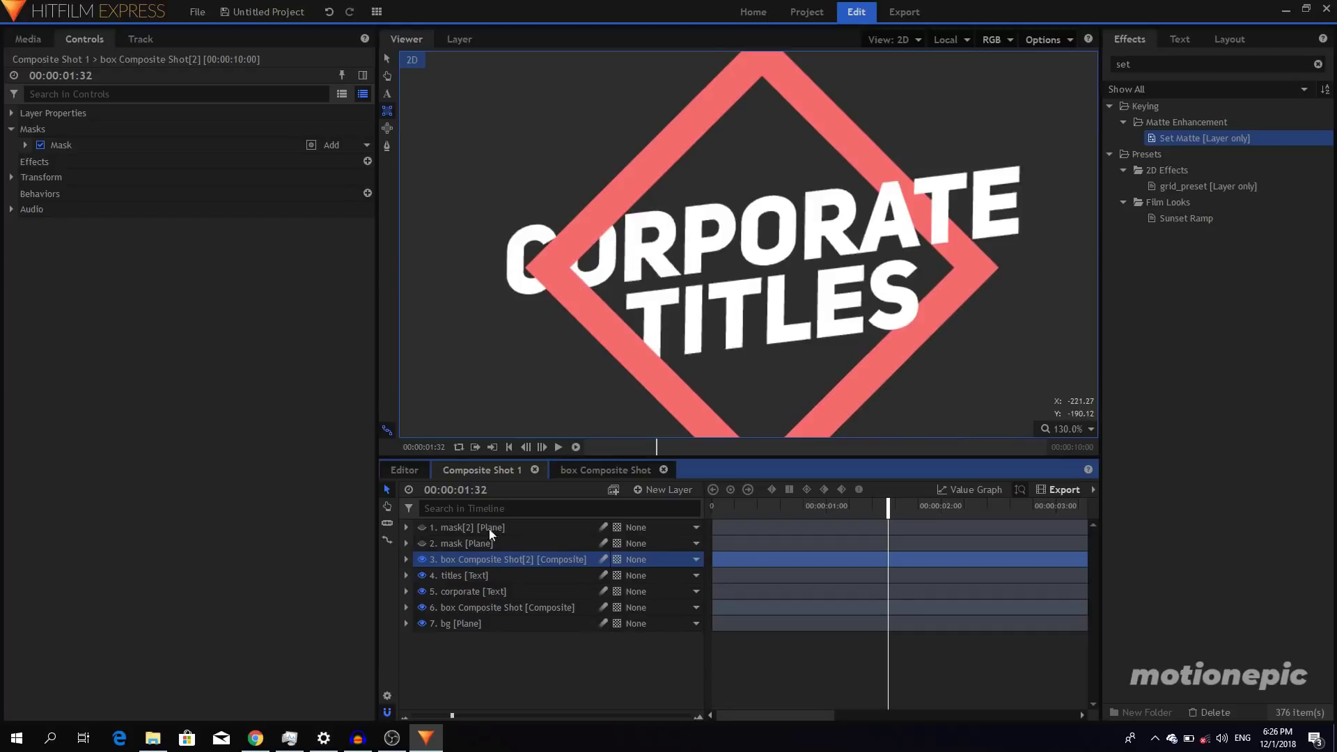
{"action": "left_click_drag", "start_coordinate": [470, 561], "coordinate": [471, 581]}
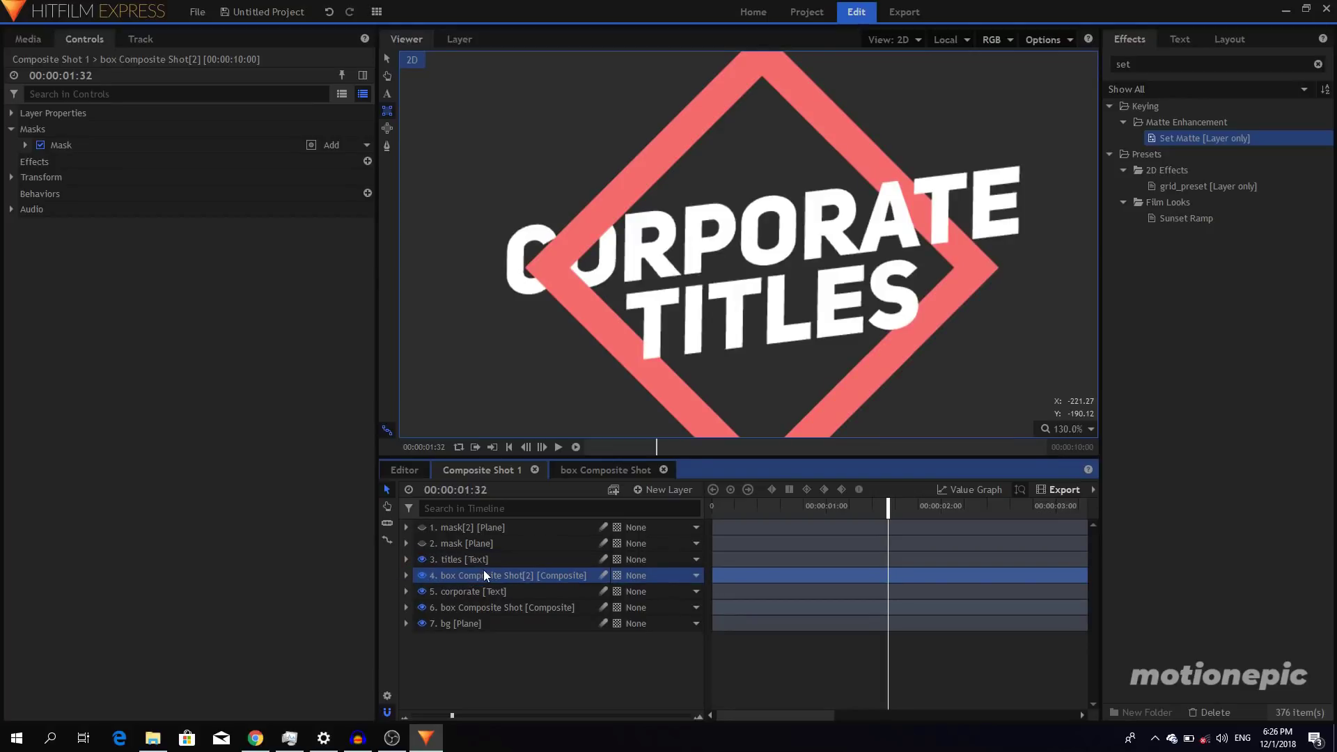
{"action": "scroll", "coordinate": [717, 324], "scroll_direction": "up", "scroll_amount": 4}
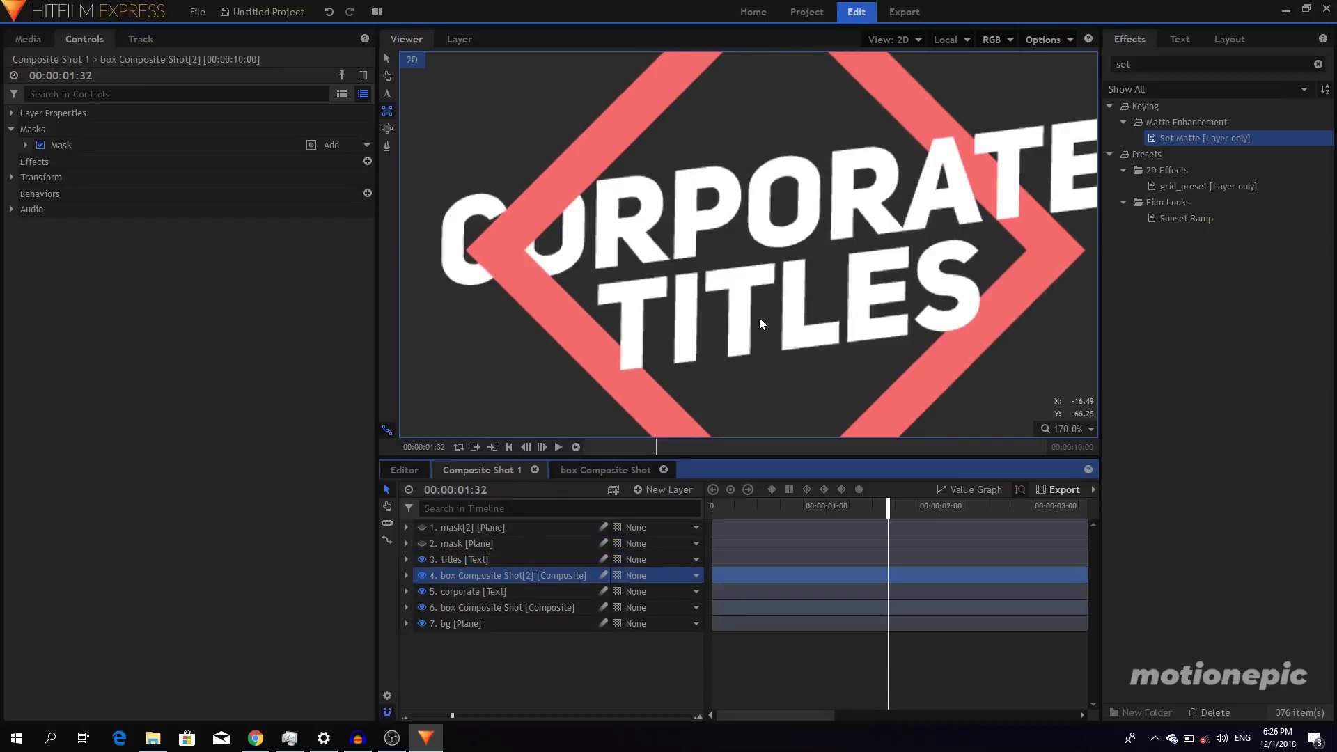
{"action": "scroll", "coordinate": [660, 298], "scroll_direction": "down", "scroll_amount": 1}
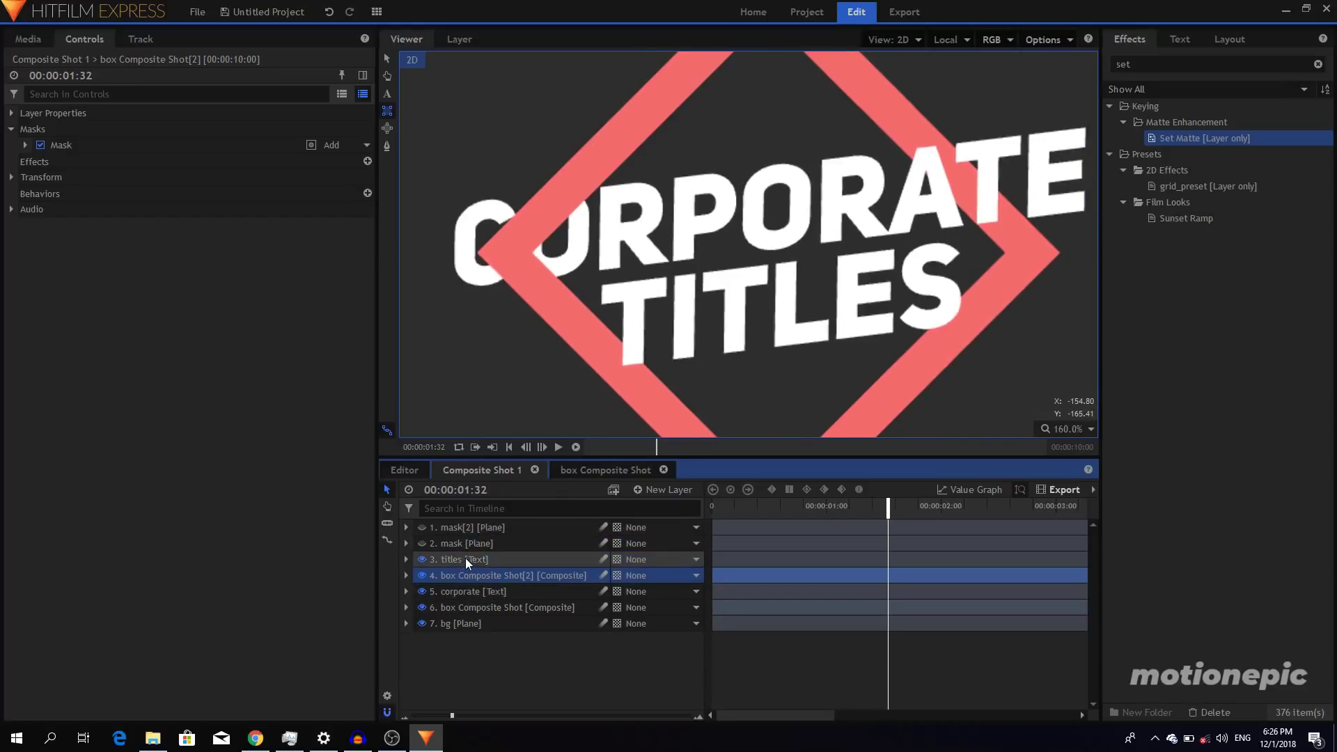
Invert the duplicate's rectangle mask so its stripe interleaves the text
{"action": "left_click", "coordinate": [407, 576]}
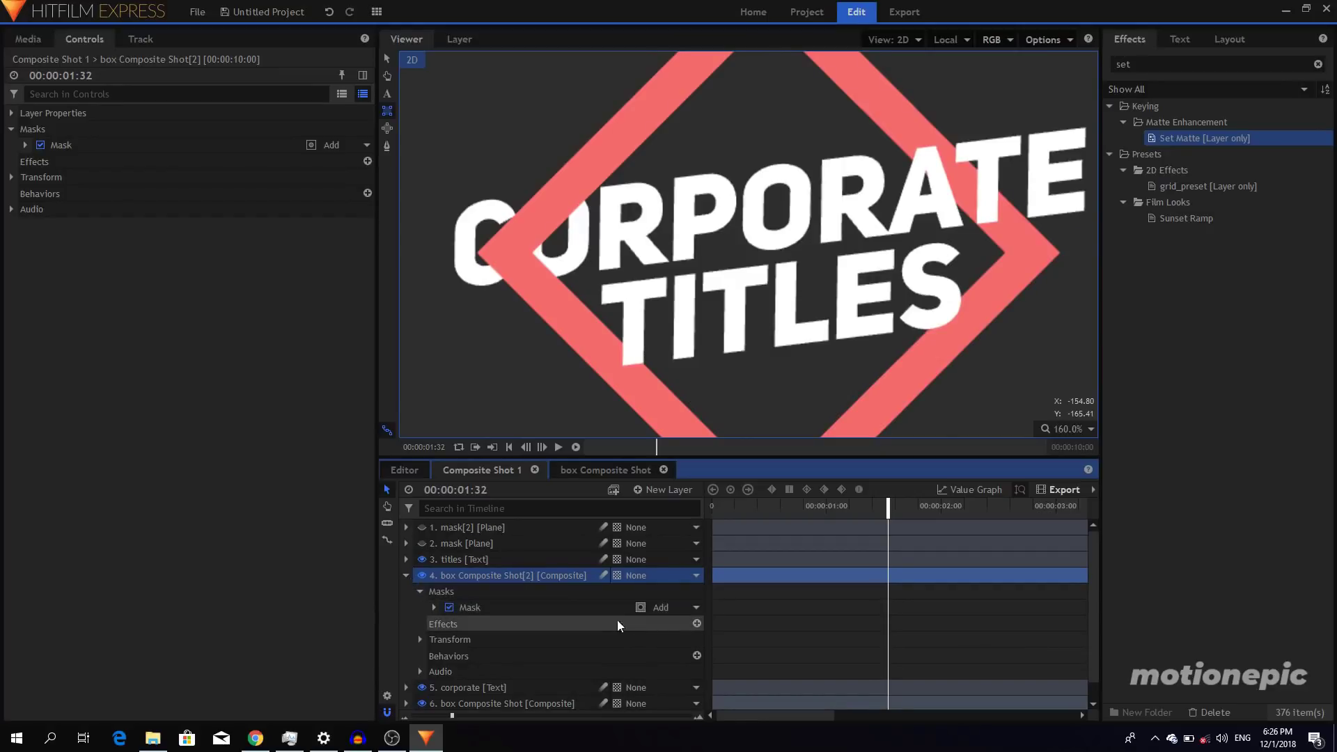
{"action": "left_click", "coordinate": [499, 608]}
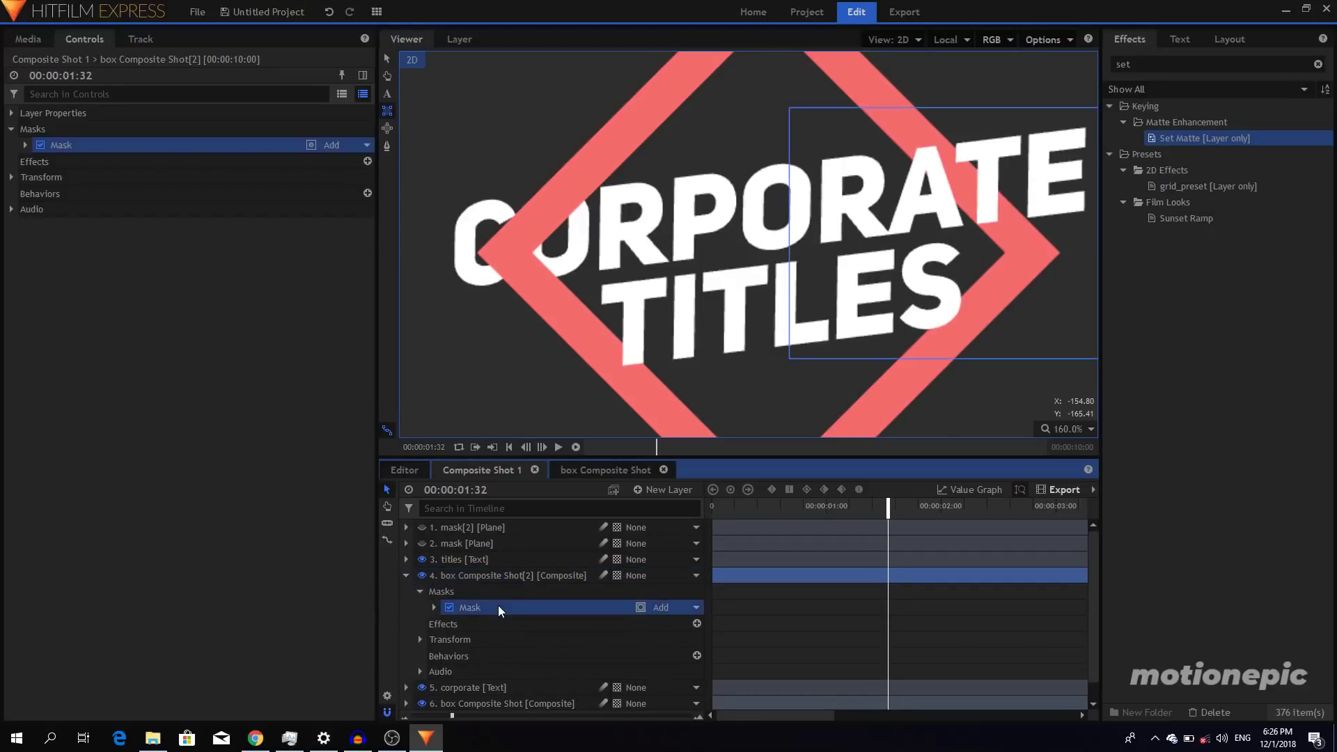
{"action": "left_click", "coordinate": [640, 607]}
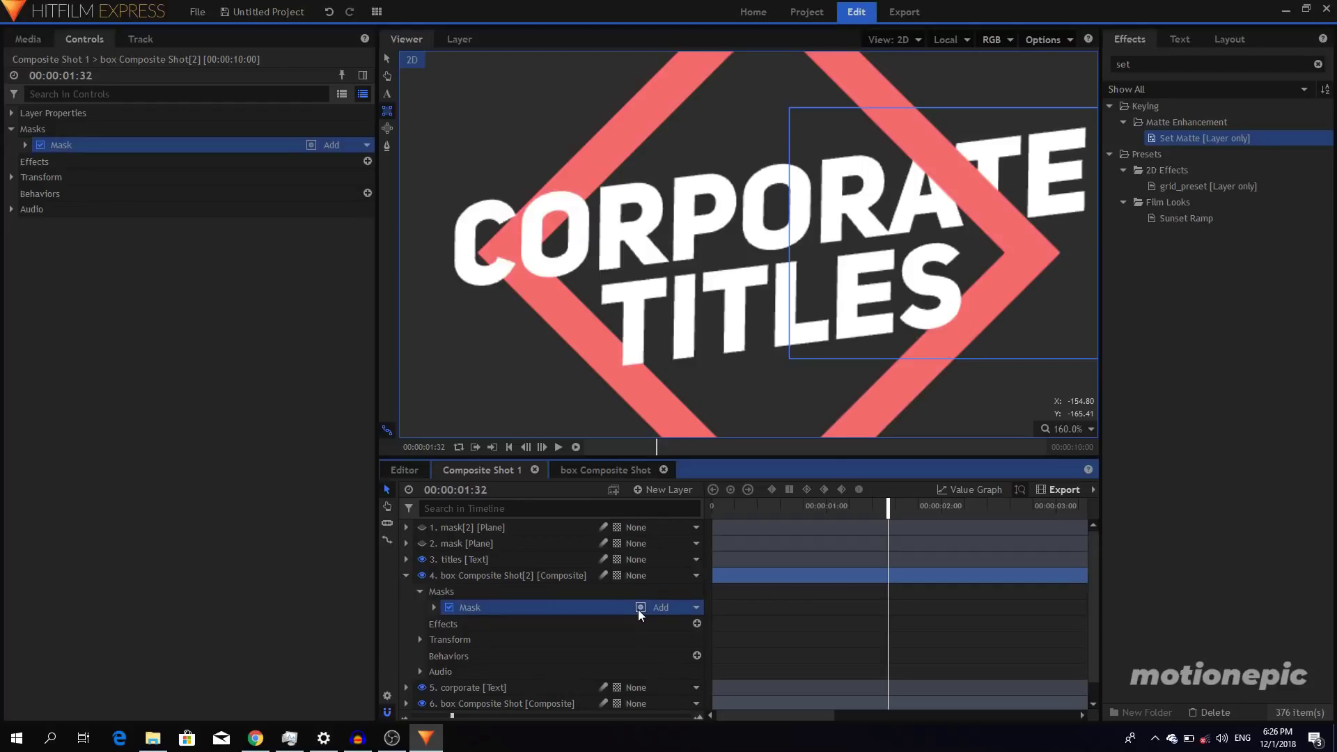
{"action": "left_click", "coordinate": [409, 578]}
{"action": "left_click", "coordinate": [493, 665]}
{"action": "scroll", "coordinate": [907, 200], "scroll_direction": "down", "scroll_amount": 3}
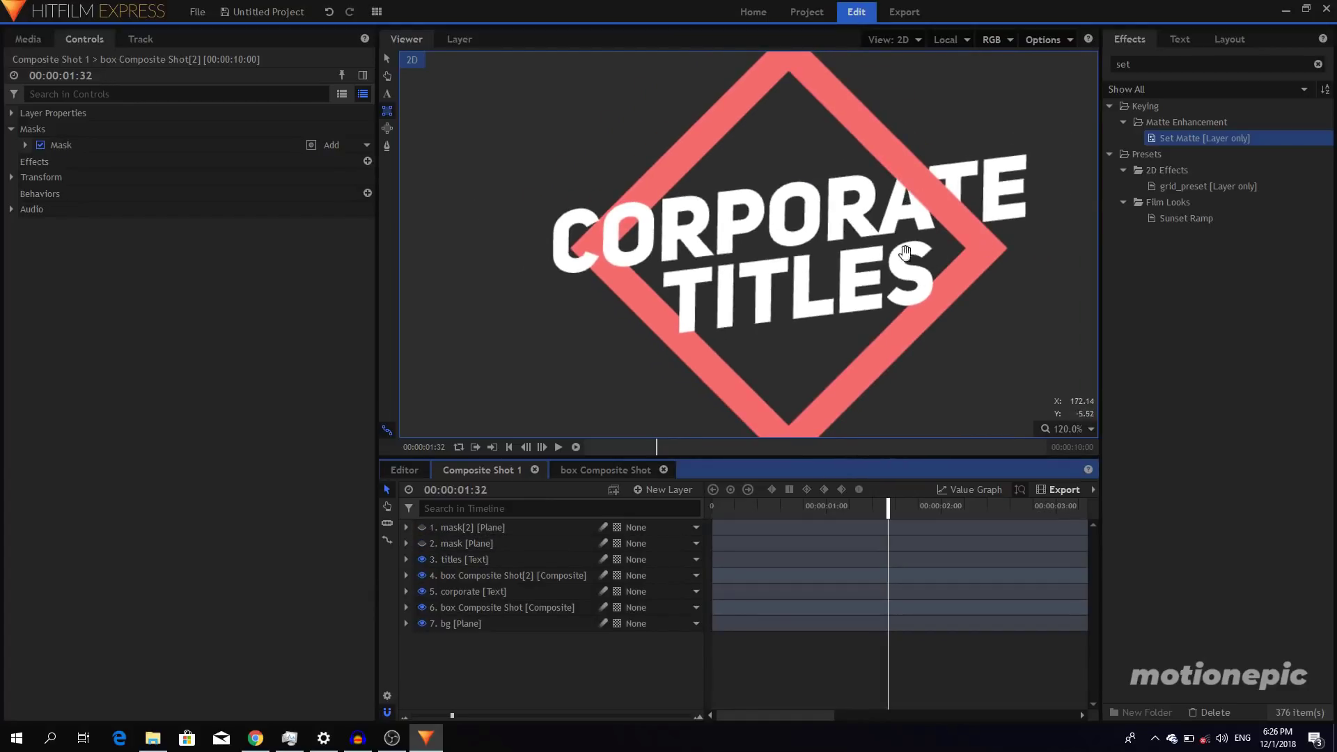
{"action": "left_click_drag", "start_coordinate": [984, 248], "coordinate": [920, 252]}
{"action": "scroll", "coordinate": [653, 294], "scroll_direction": "down", "scroll_amount": 2}
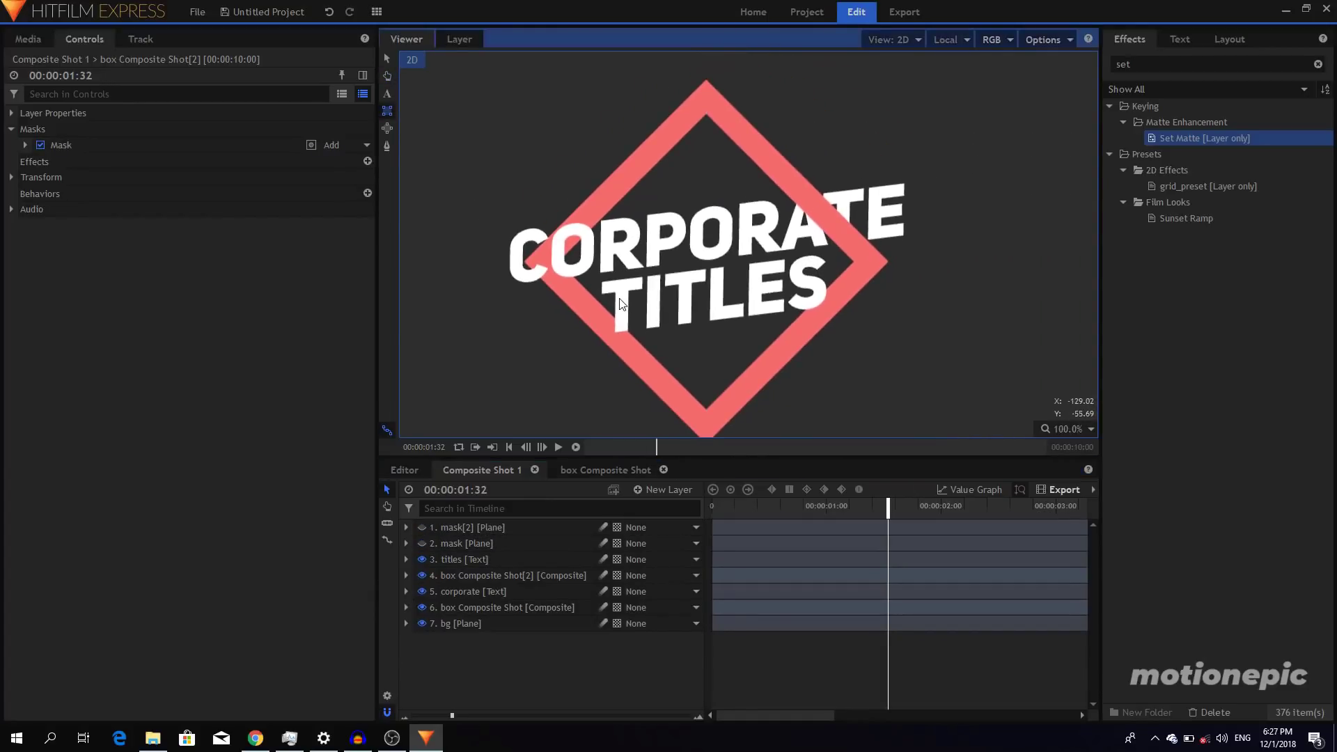
{"action": "left_click", "coordinate": [705, 512]}
{"action": "left_click", "coordinate": [559, 448]}
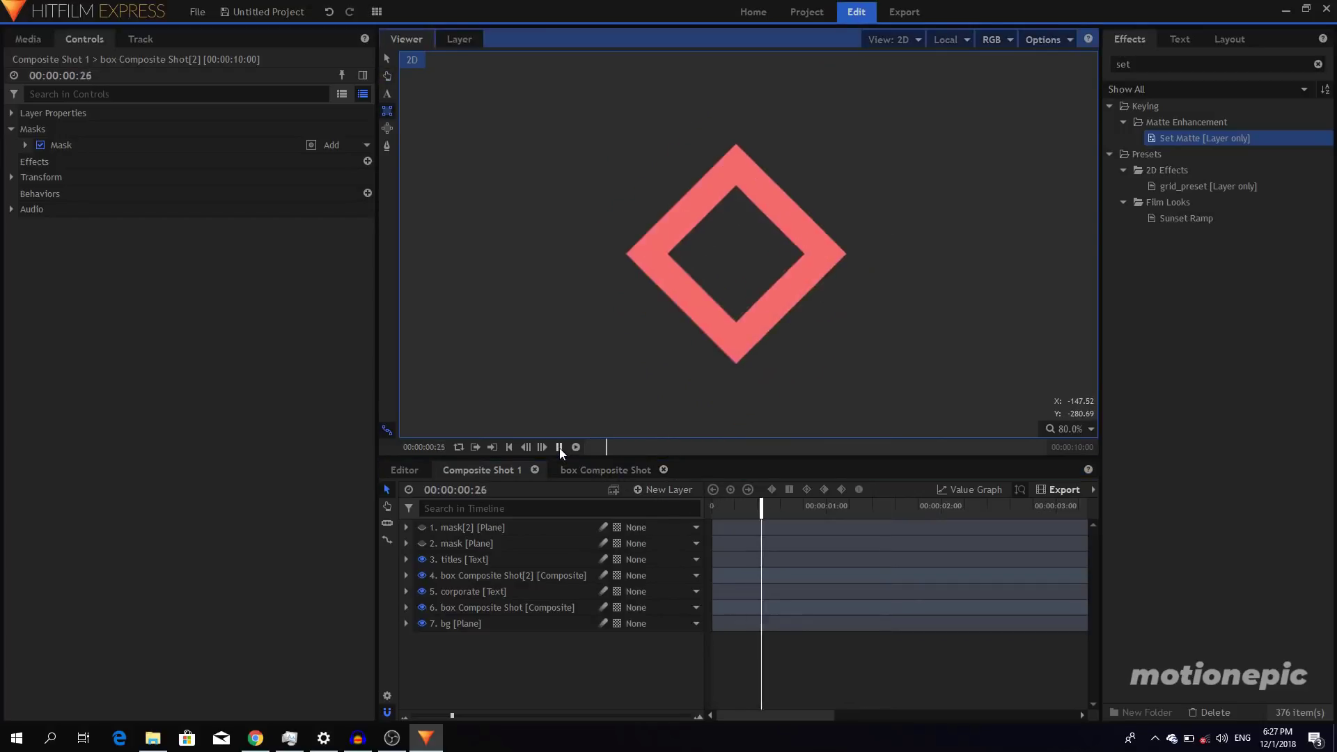
{"action": "left_click", "coordinate": [559, 447]}
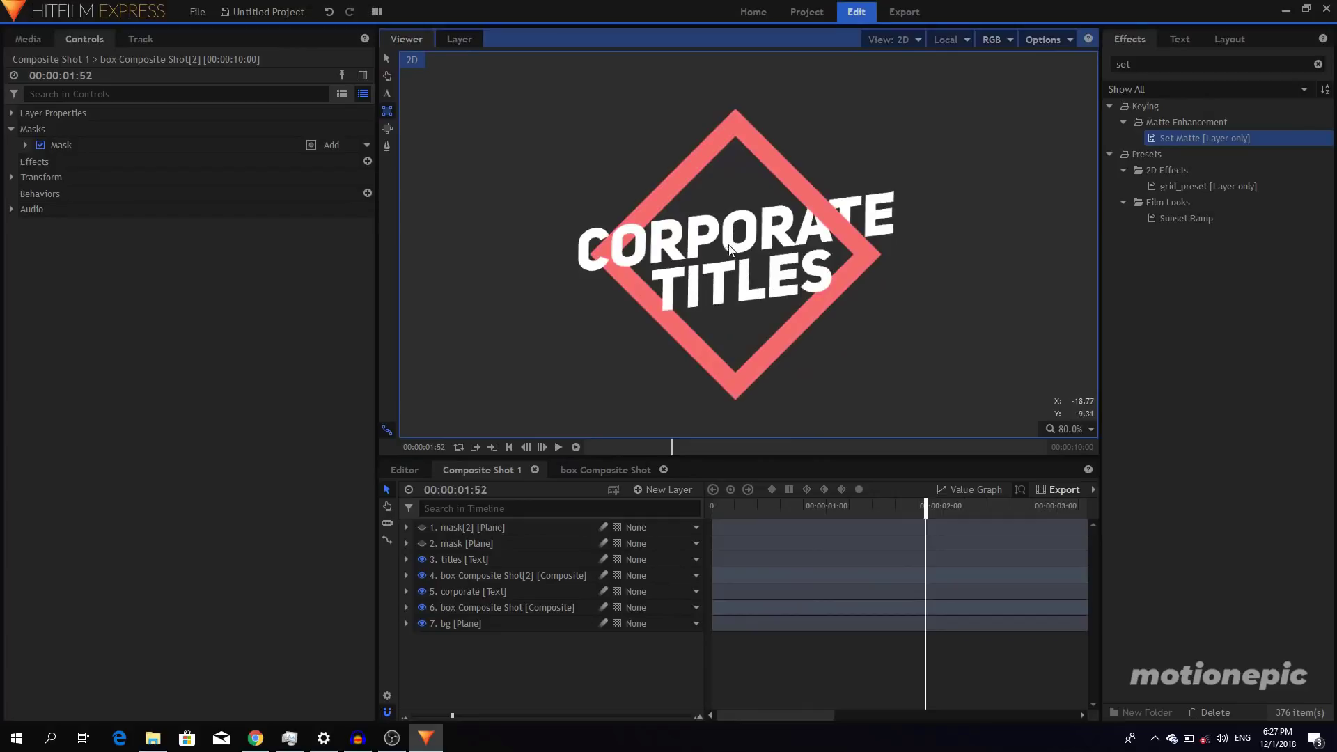
{"action": "scroll", "coordinate": [745, 240], "scroll_direction": "up", "scroll_amount": 3}
{"action": "scroll", "coordinate": [745, 240], "scroll_direction": "up", "scroll_amount": 3}
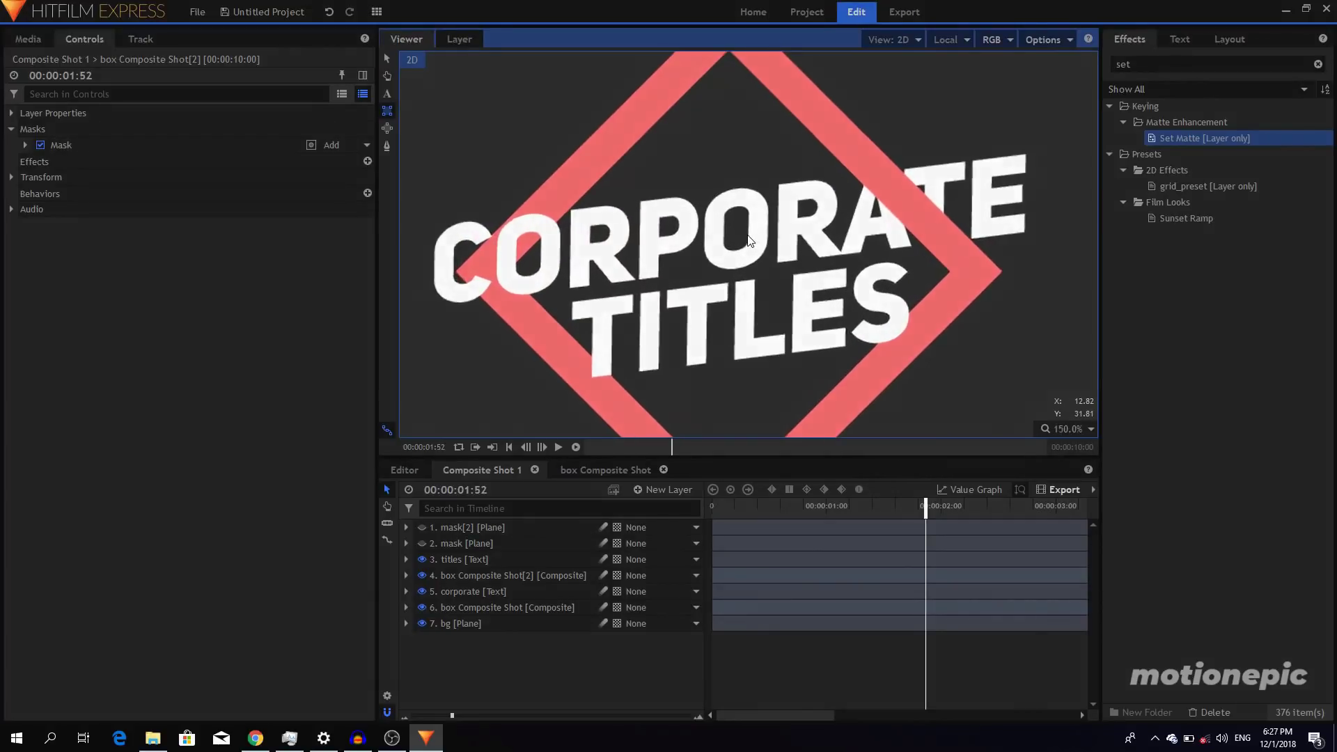
{"action": "scroll", "coordinate": [745, 249], "scroll_direction": "down", "scroll_amount": 4}
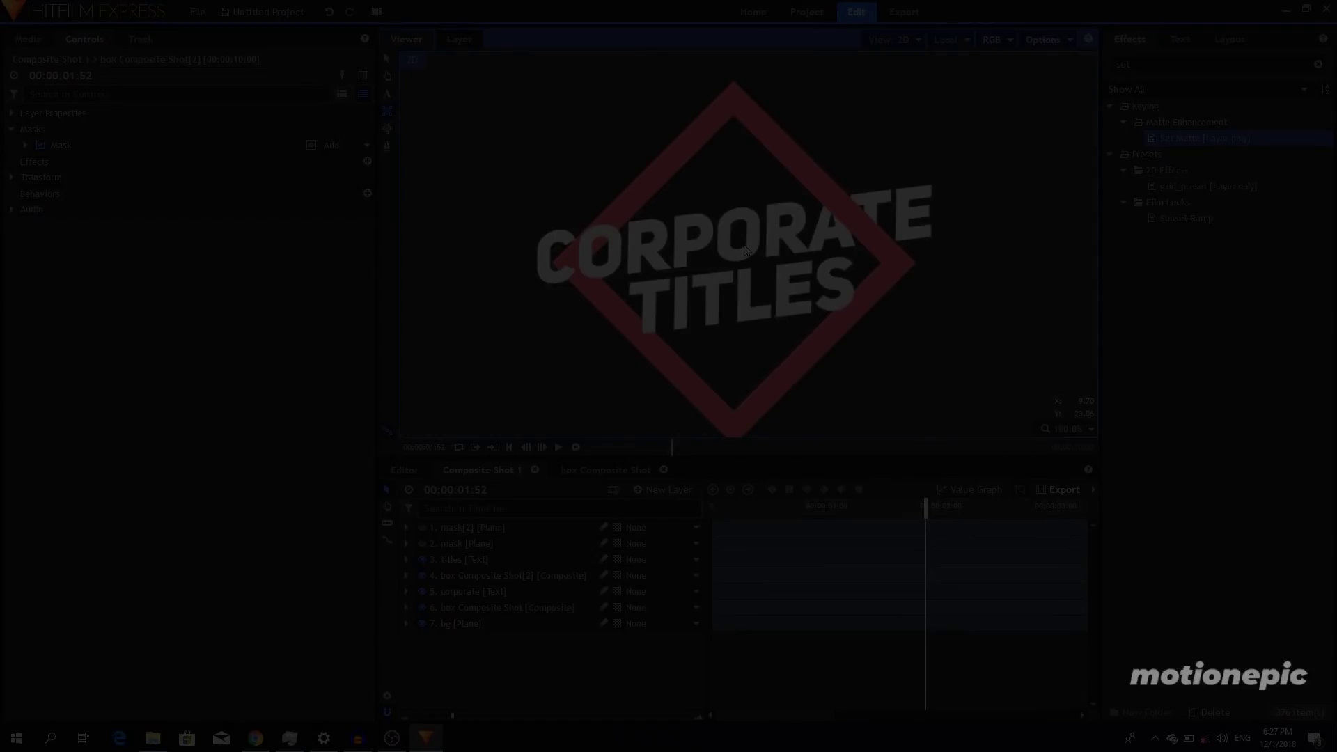
{"action": "scroll", "coordinate": [746, 249], "scroll_direction": "down", "scroll_amount": 3}
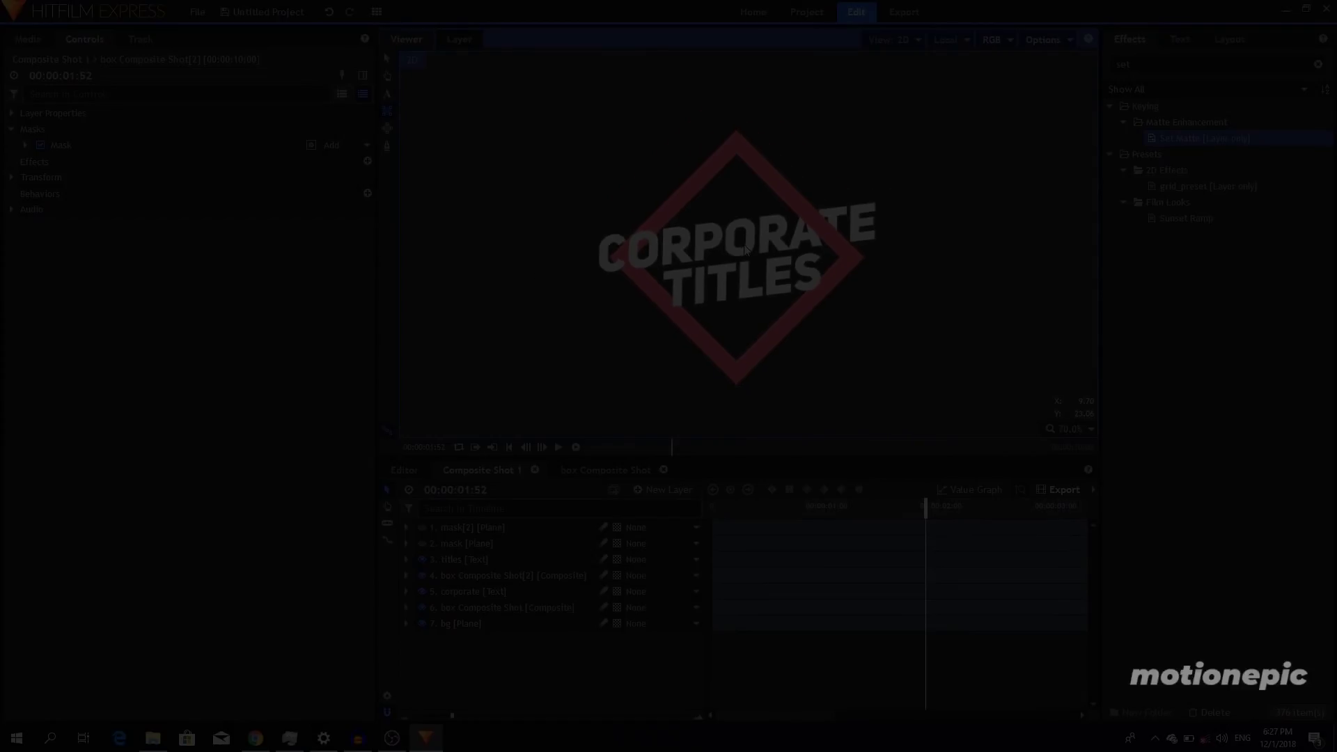